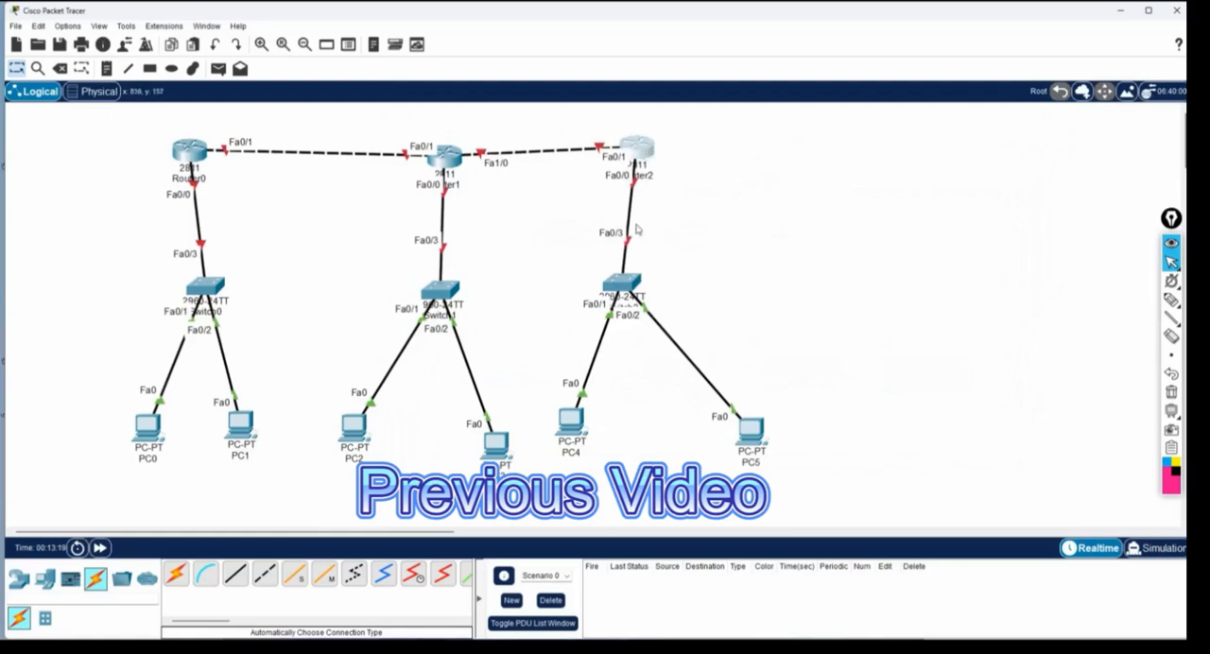
Shift Switch2 and PC3 slightly to the right to tidy the topology layout.
drag(621, 281, 645, 284)
drag(496, 441, 510, 439)
Add a text note reading 192.168.1.1/24 beside Router0's Fa0/0 interface.
click(107, 68)
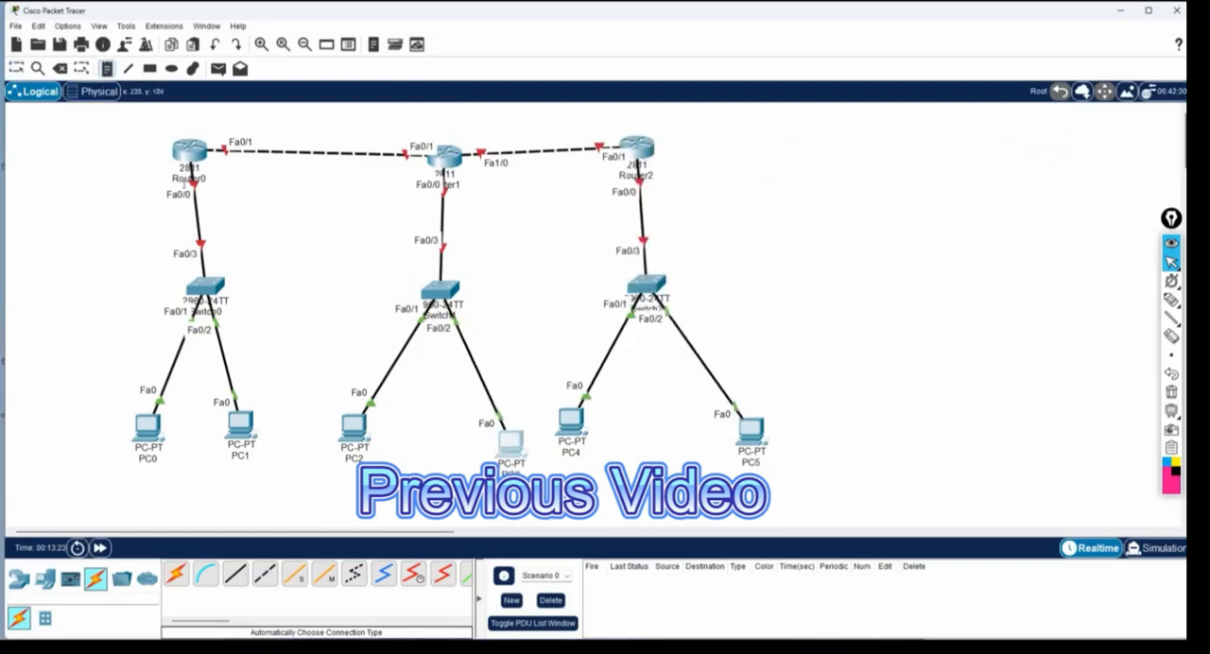
click(89, 194)
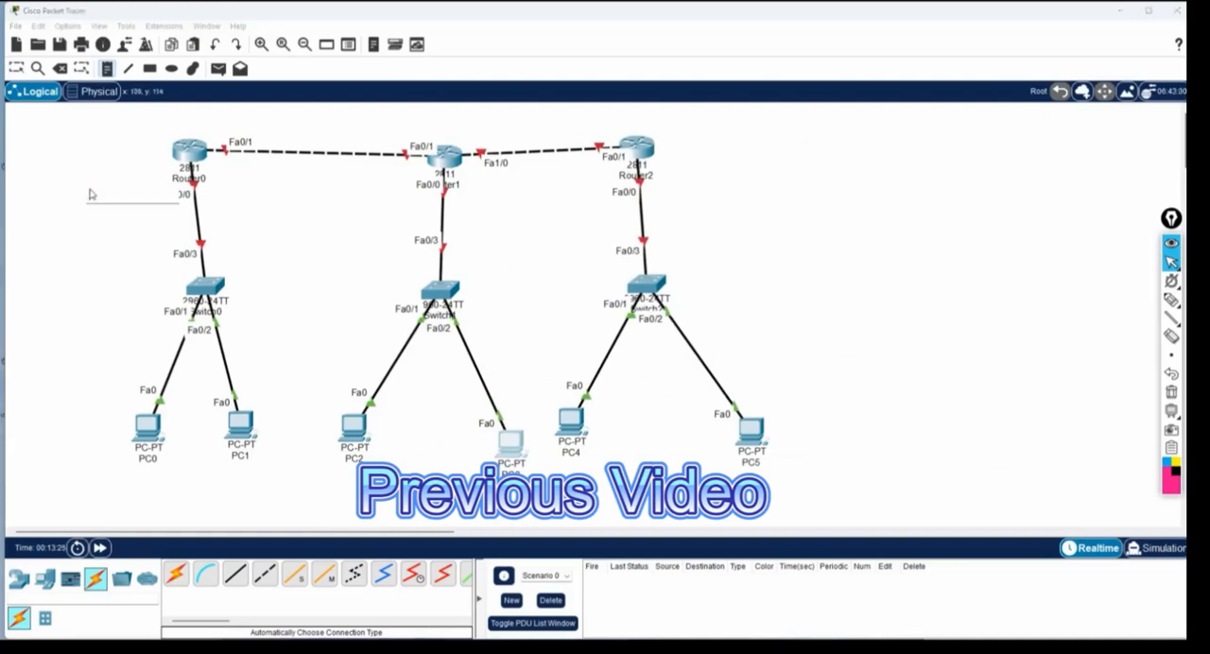
text(192.168.1.1/)
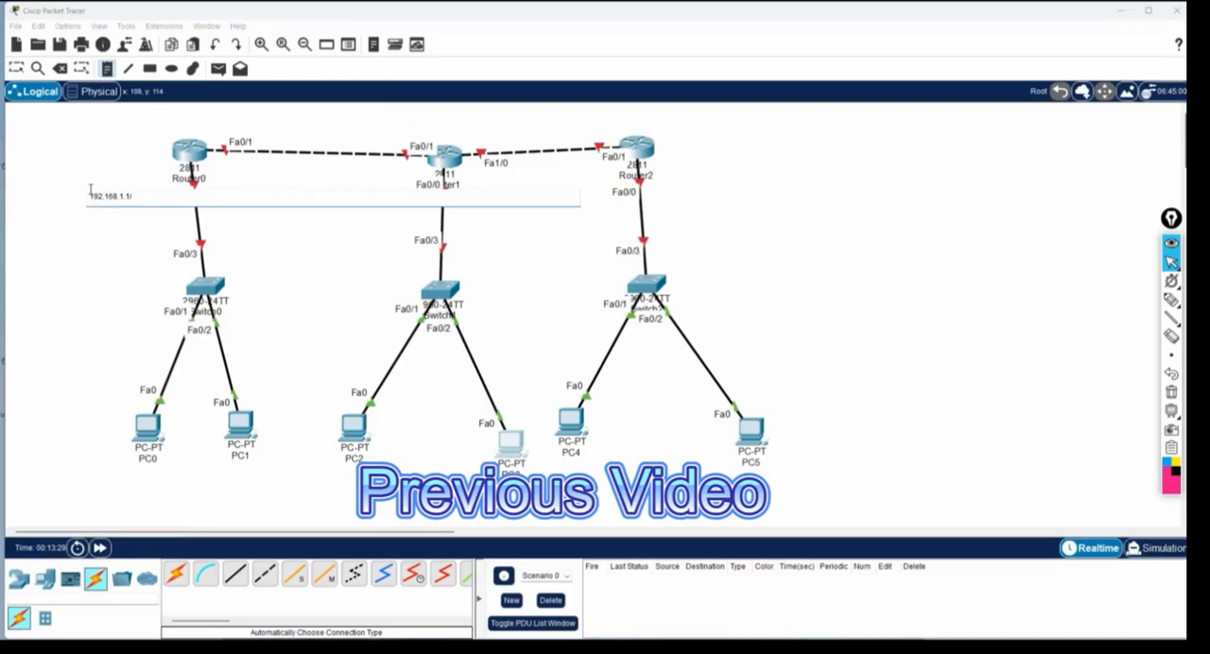
text(24)
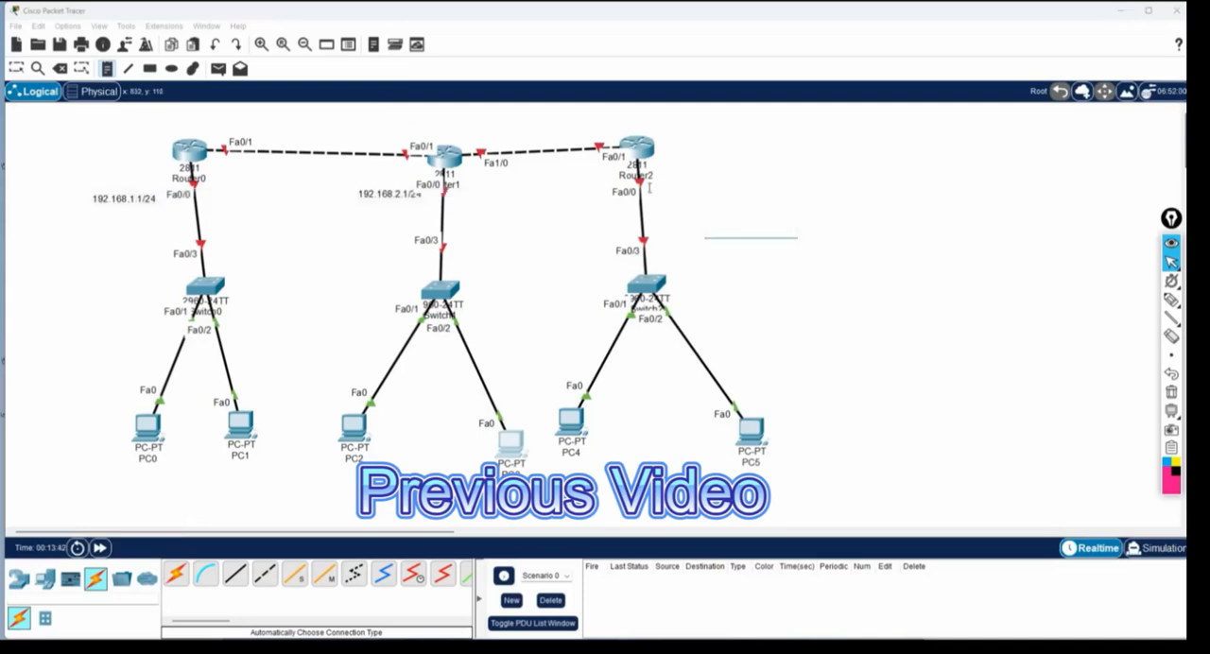
Add a text note reading 192.168.3.1/24 beside Router2's Fa0/0 interface.
click(654, 189)
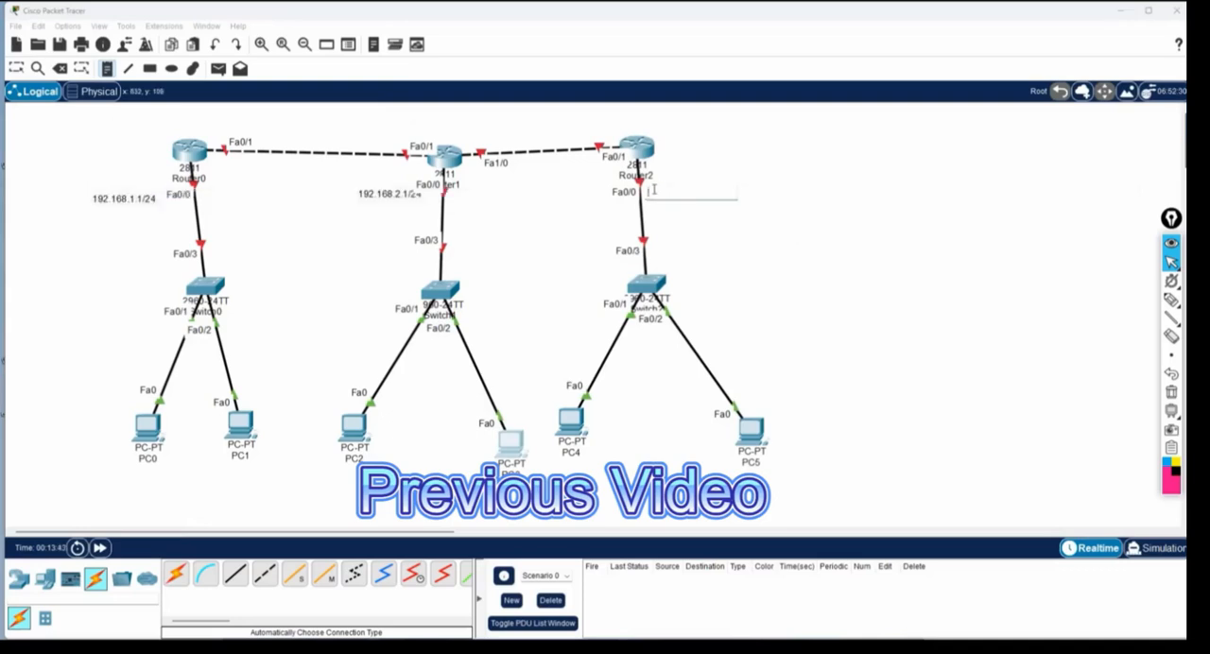
text(192.168.3.1/24)
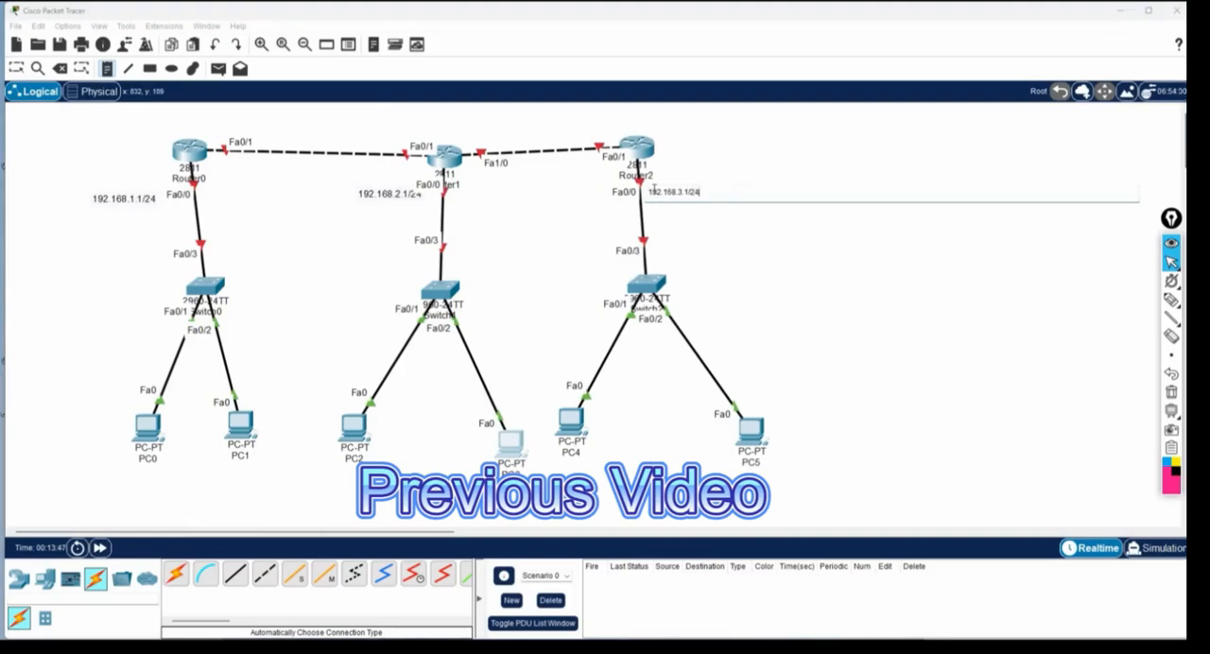
click(811, 274)
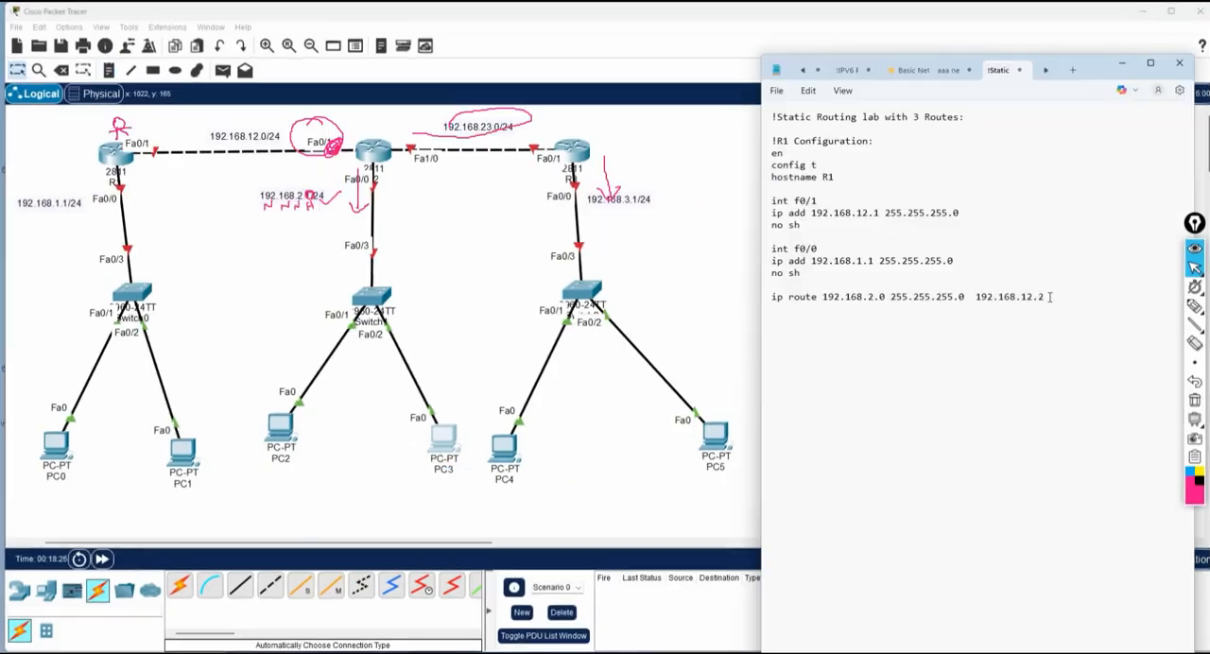
In the Notepad configuration, duplicate the "ip route 192.168.2.0 255.255.255.0 192.168.12.2" command on two new lines below it.
drag(1046, 297, 768, 298)
key(ctrl+c)
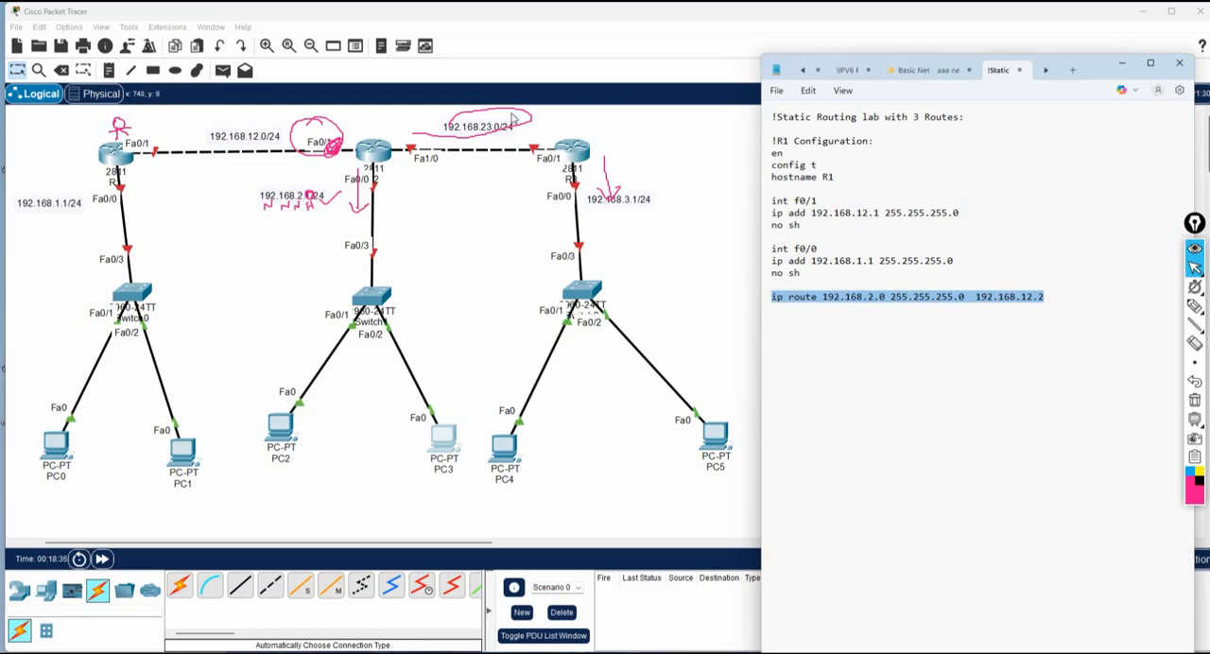
click(779, 310)
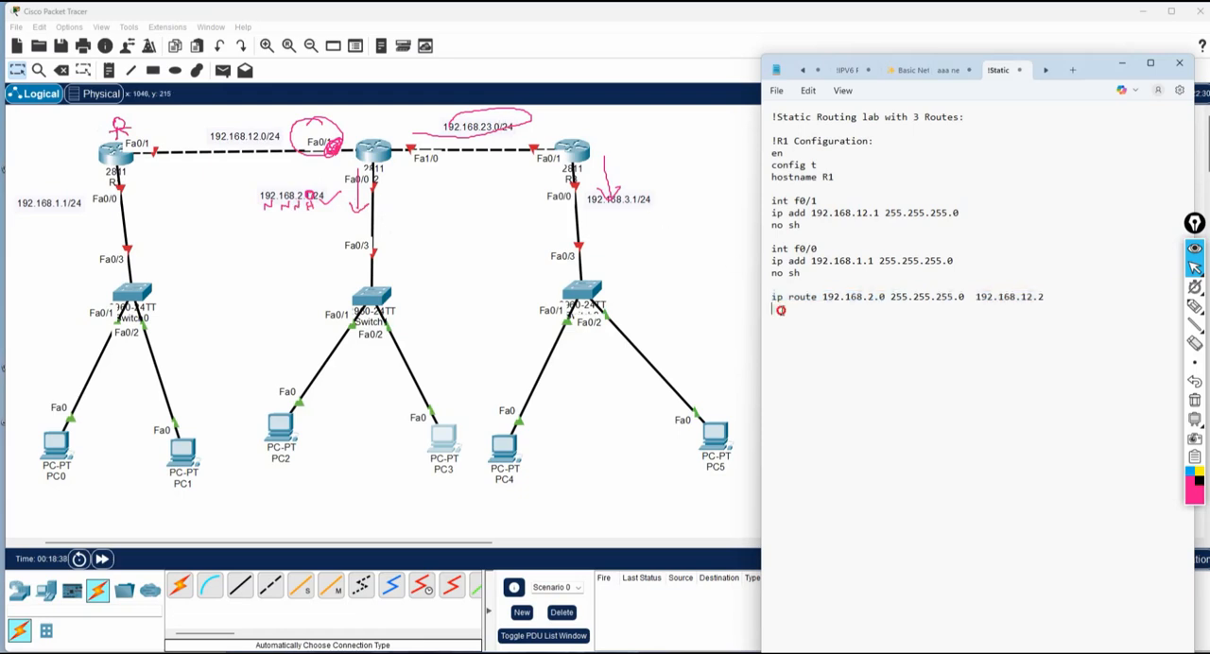
key(ctrl+v)
key(Return)
key(ctrl+v)
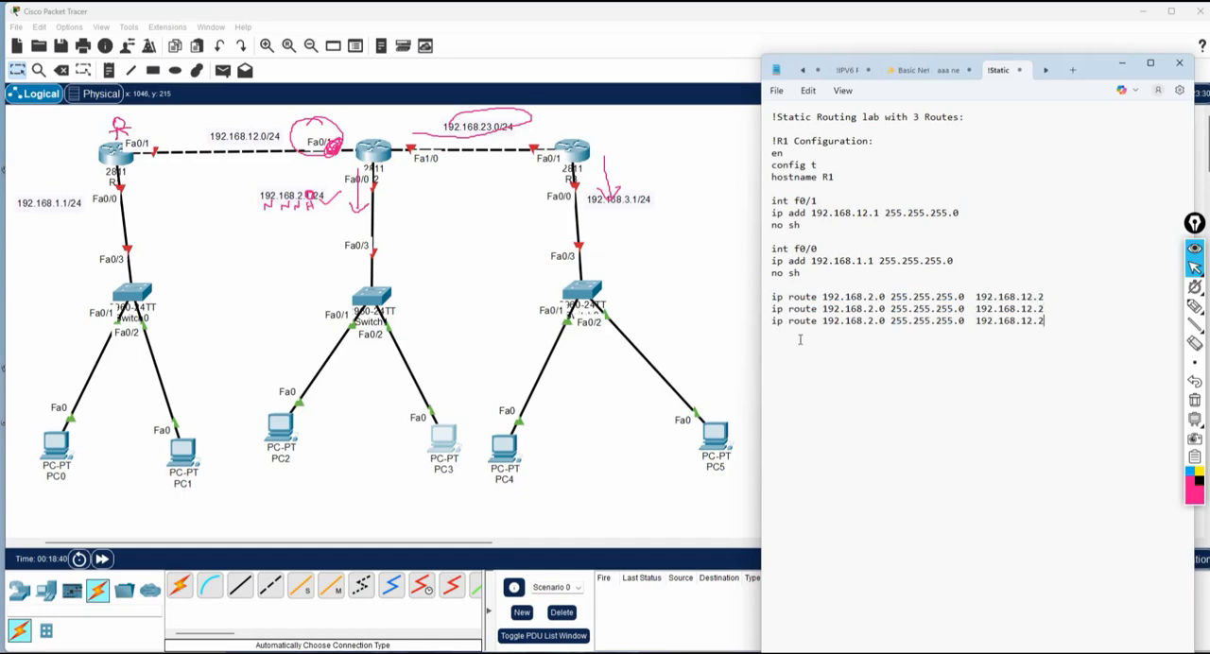
Set the destination network of the second ip route command to 192.168.23.0.
drag(1047, 297, 760, 287)
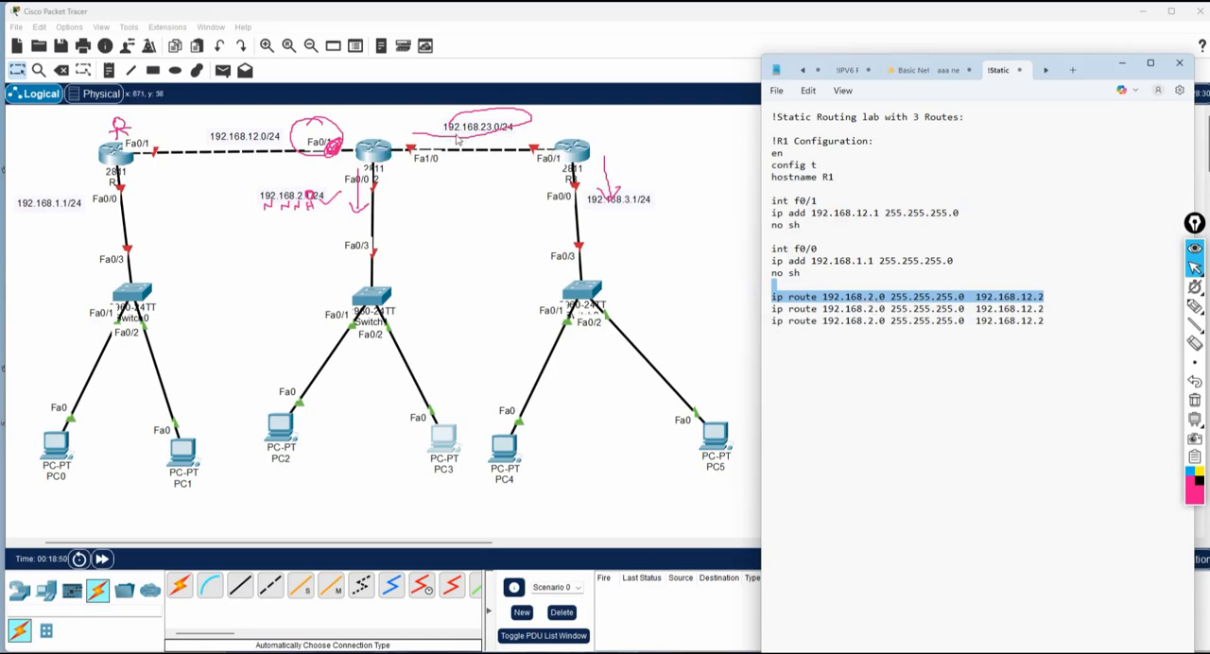
double_click(869, 308)
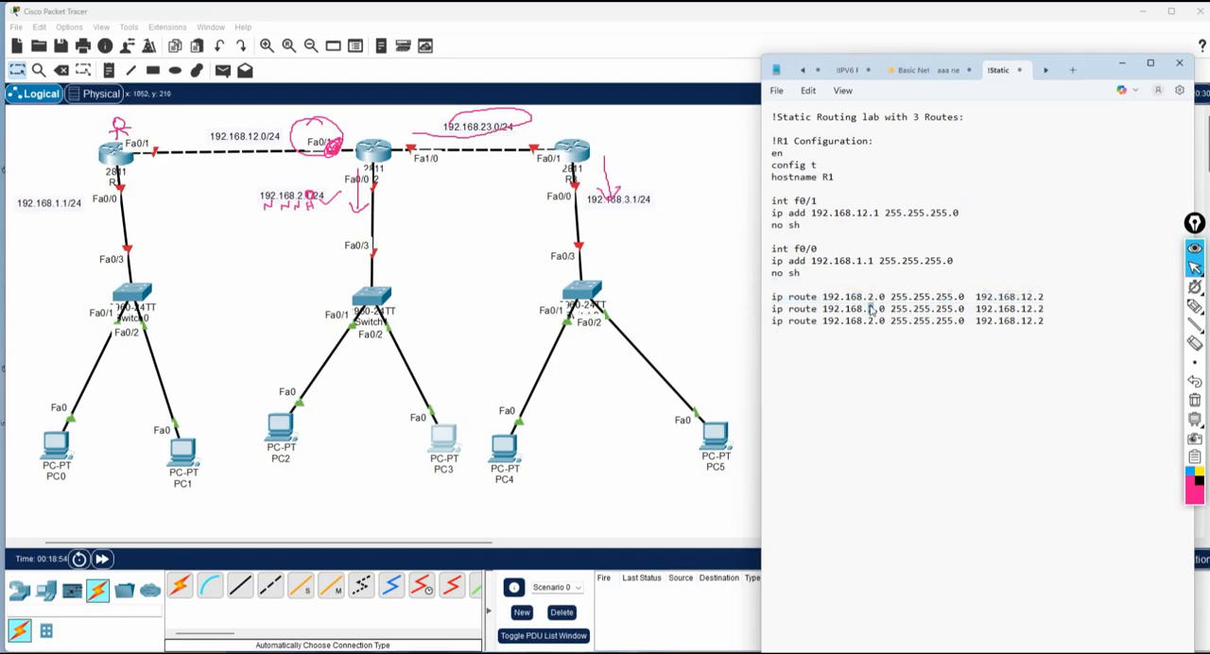
text(23)
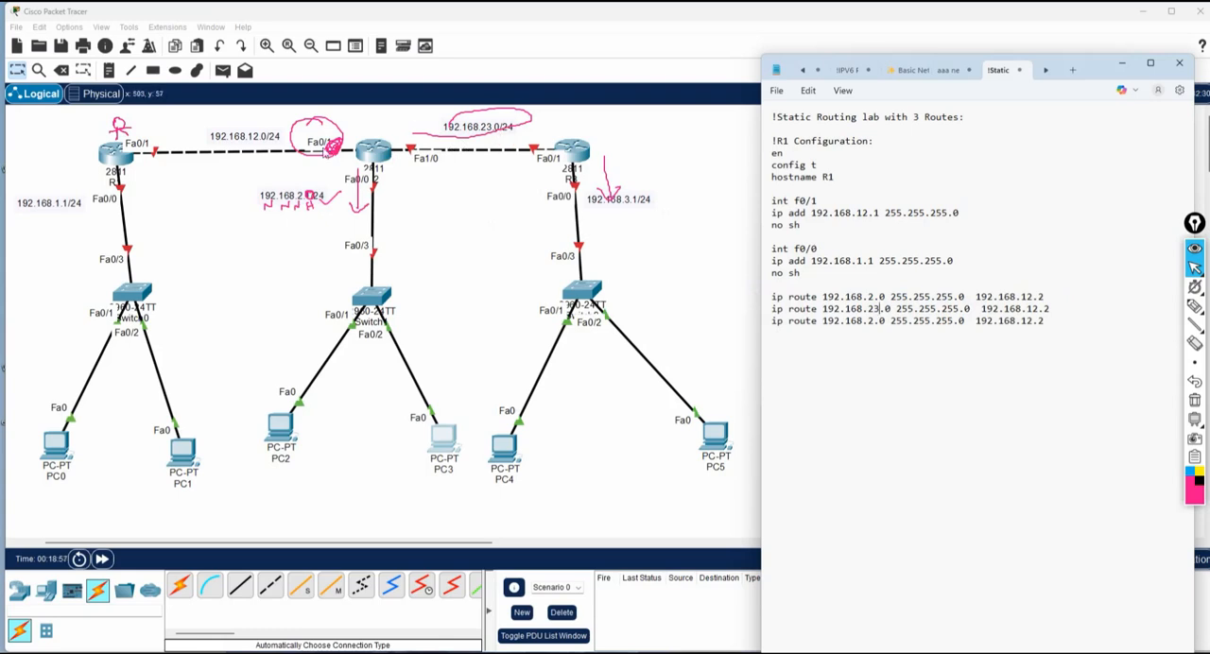
drag(1061, 309, 983, 316)
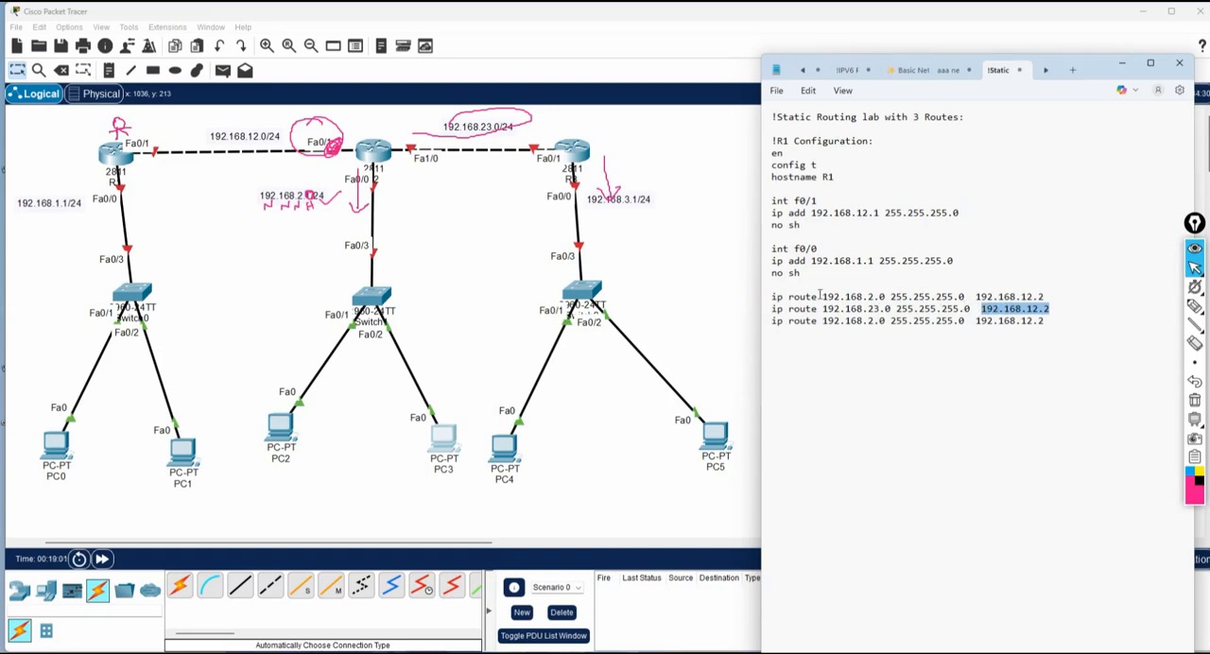
drag(823, 296, 885, 296)
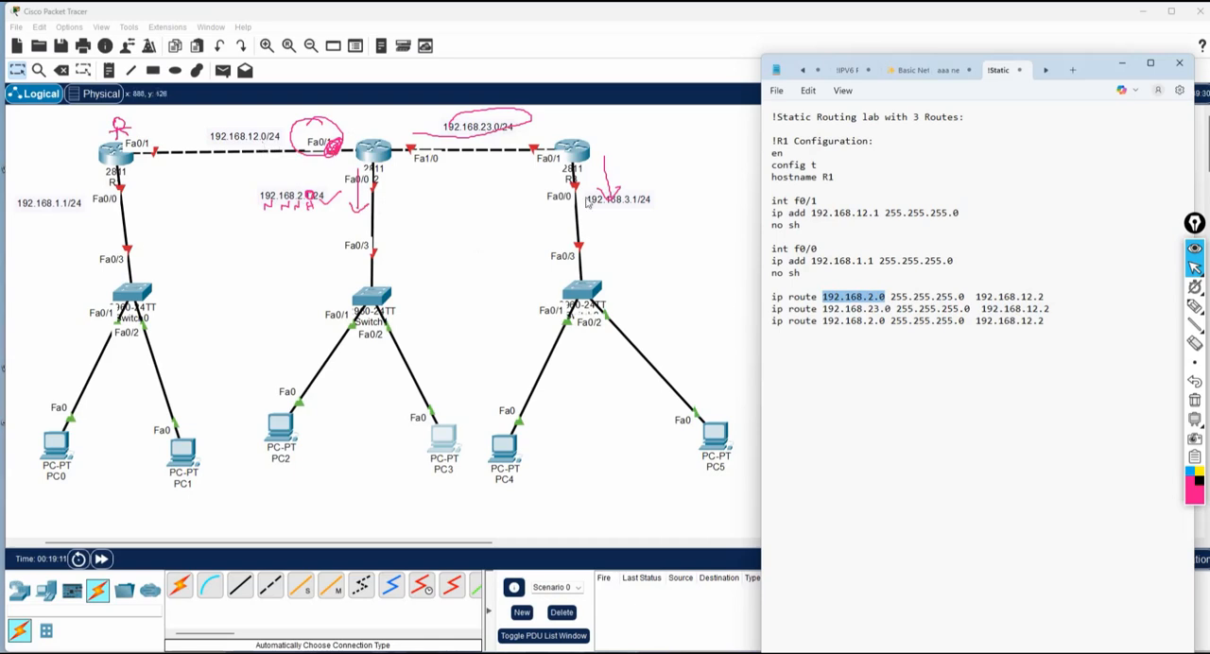
drag(1075, 311, 768, 297)
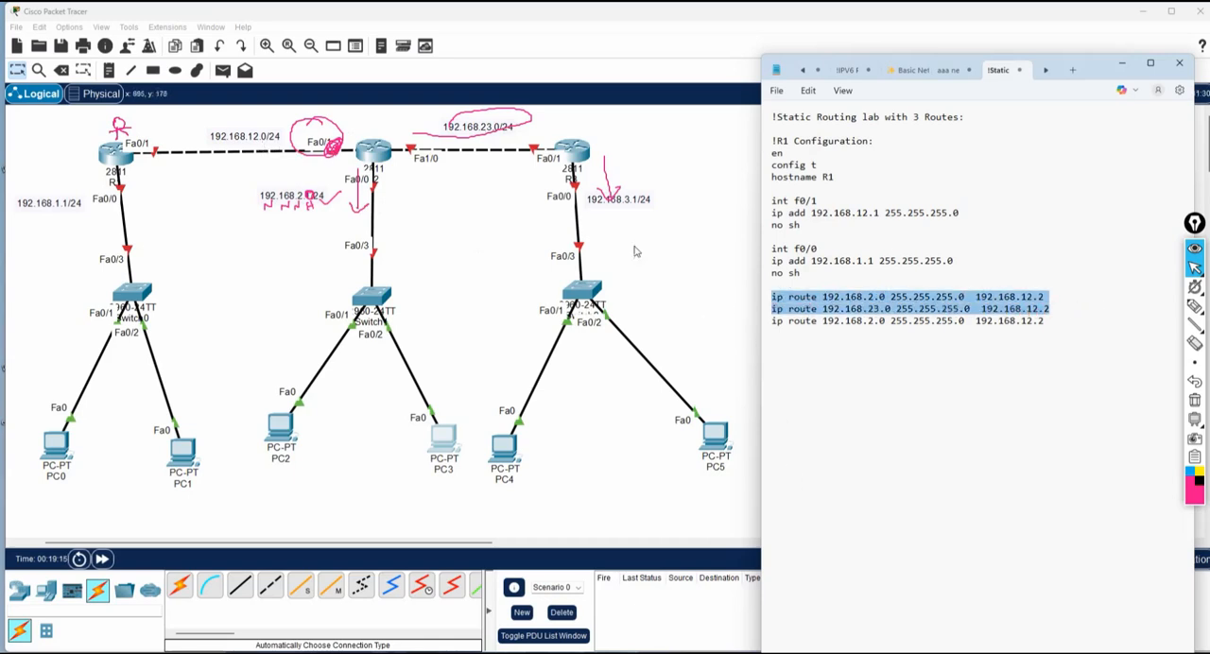
Set the destination network of the third ip route command to 192.168.3.0.
click(823, 381)
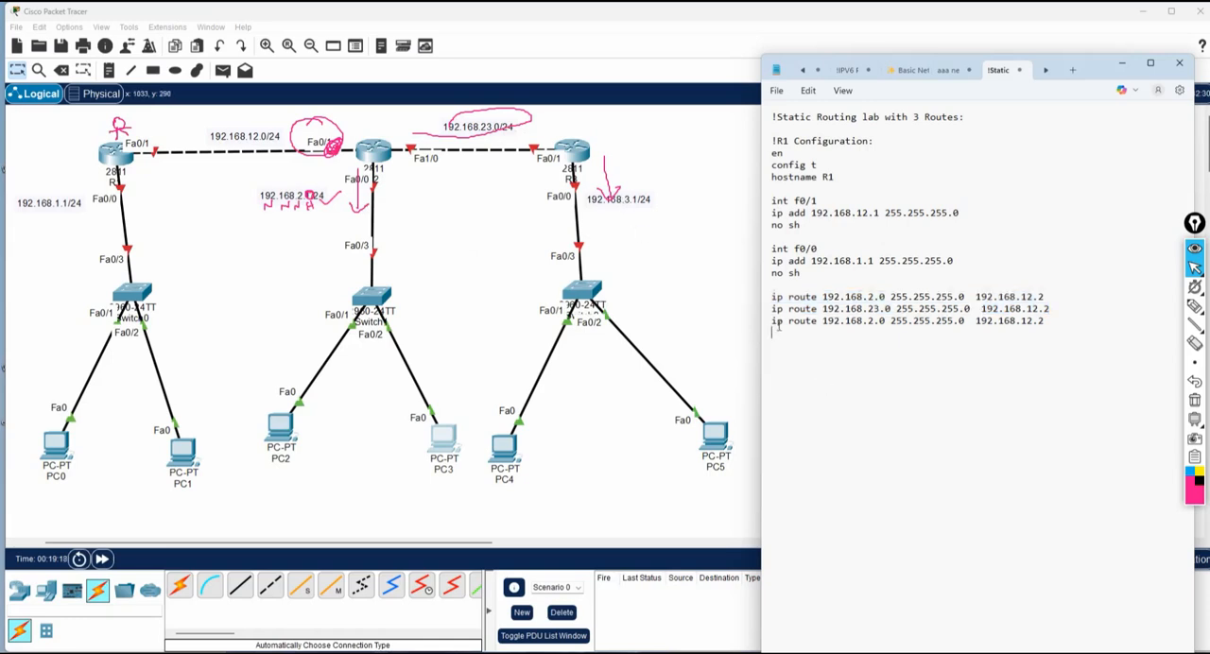
click(871, 321)
text(3)
Annotate the 192.168.3.1/24 label with the pen: underline the prefix and network octets, write N.N.N.H, and mark the host octet as 0.
click(1193, 308)
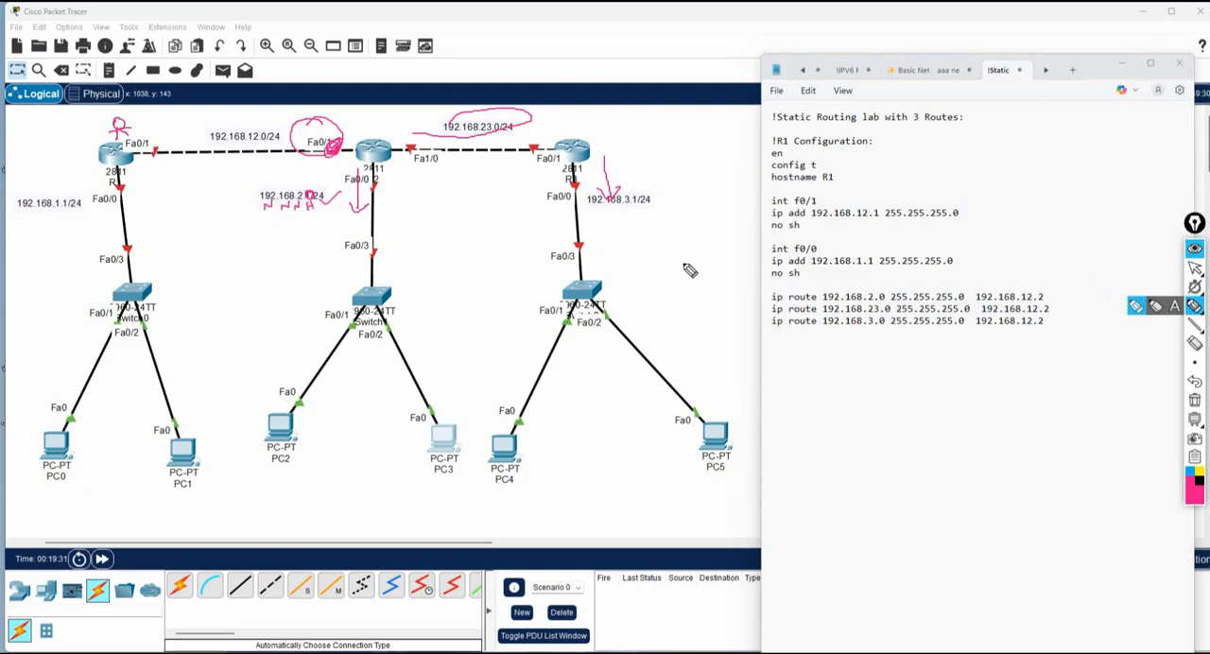
drag(639, 207, 653, 207)
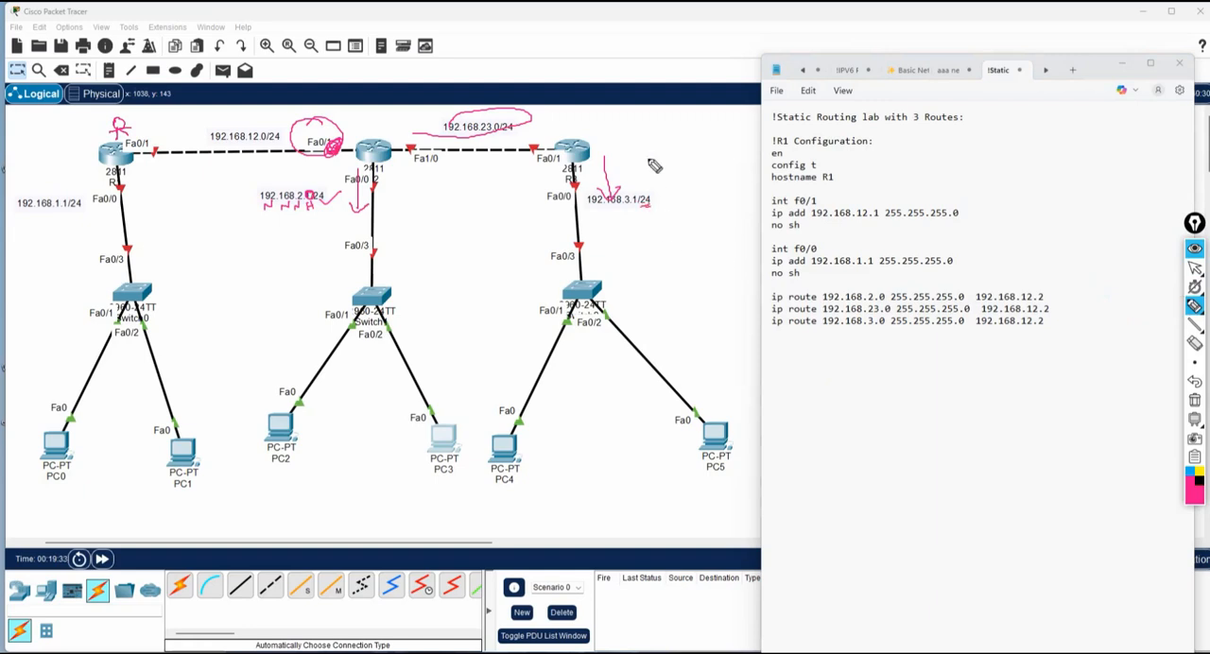
drag(634, 160, 694, 139)
drag(694, 131, 701, 138)
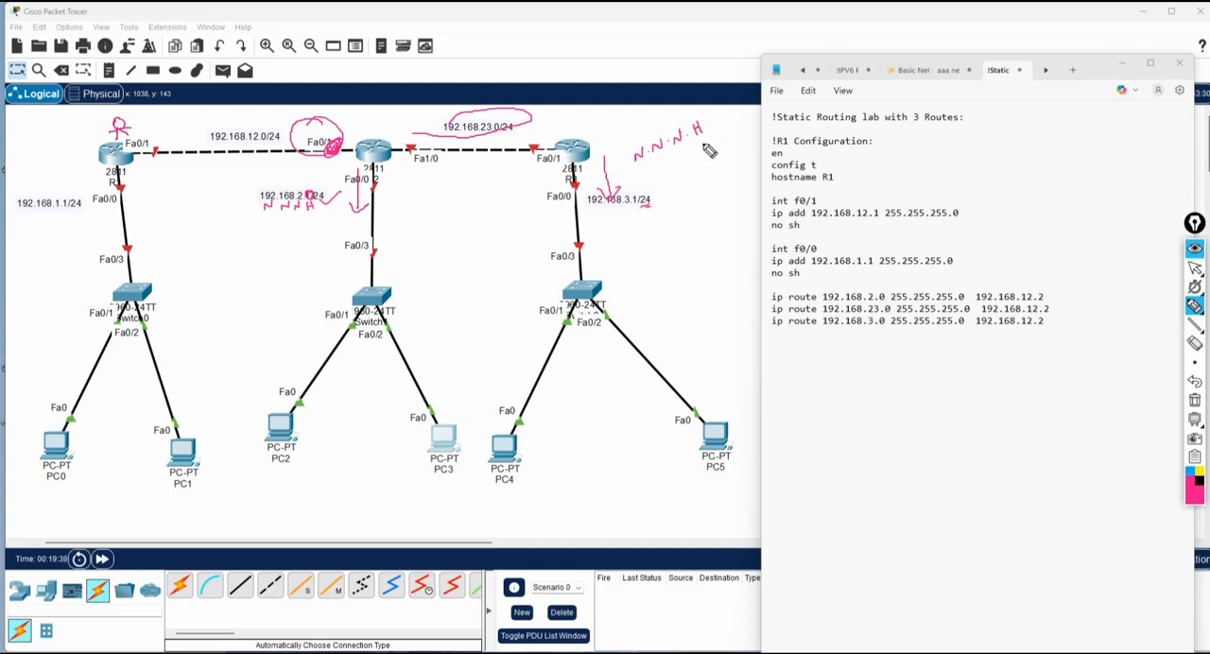
mouse_move(590, 207)
mouse_down()
mouse_move(649, 207)
mouse_move(637, 199)
mouse_up()
click(1196, 270)
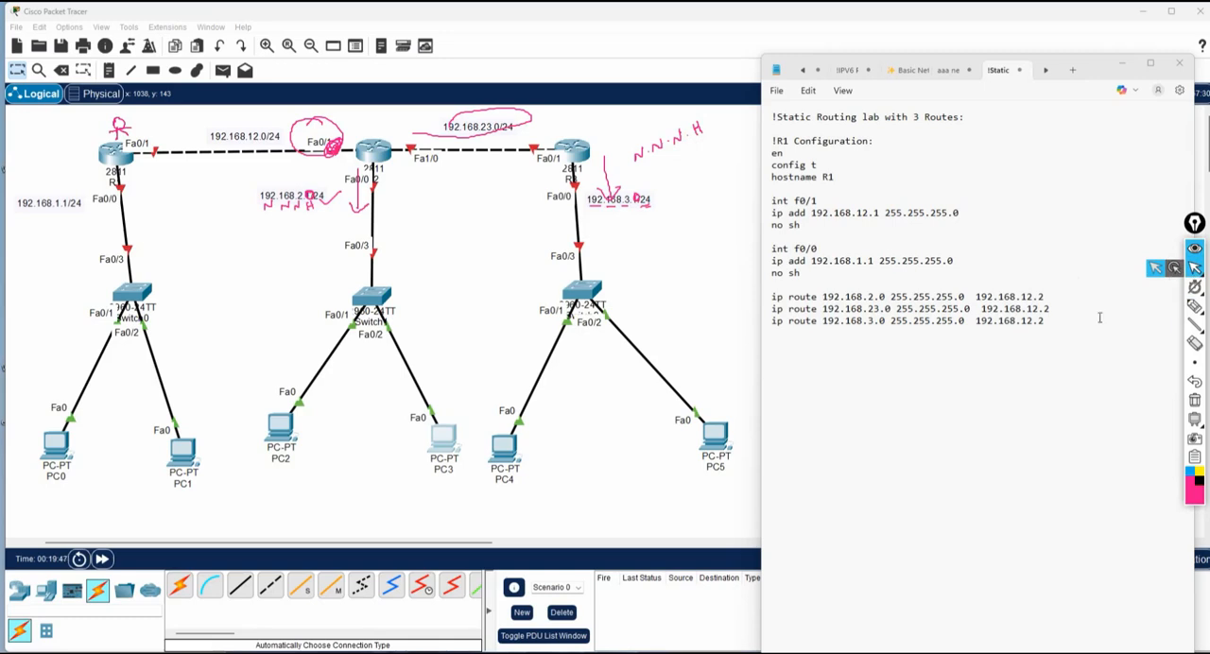
drag(885, 322, 821, 321)
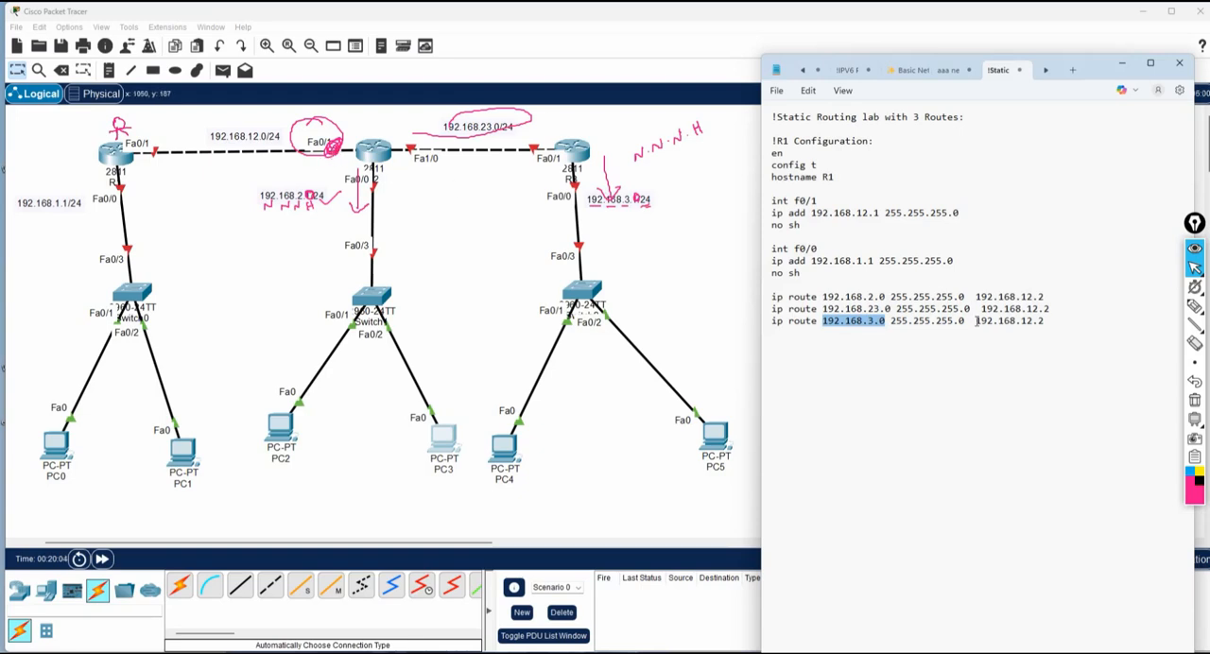
drag(977, 320, 1047, 322)
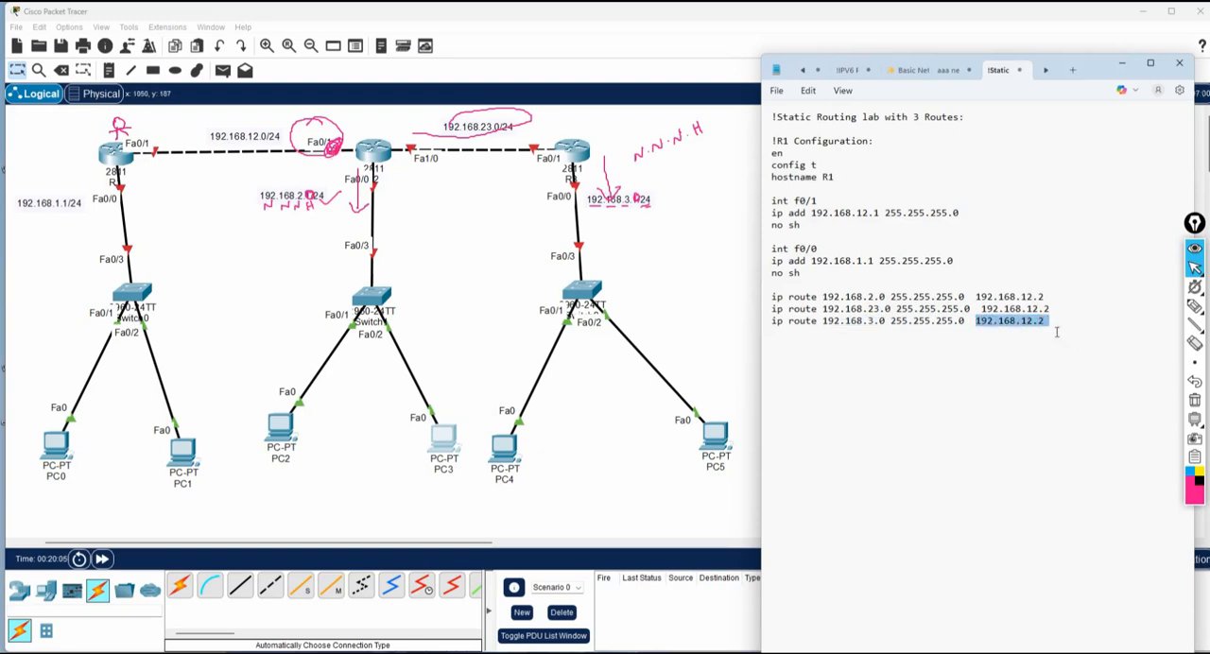
click(1057, 331)
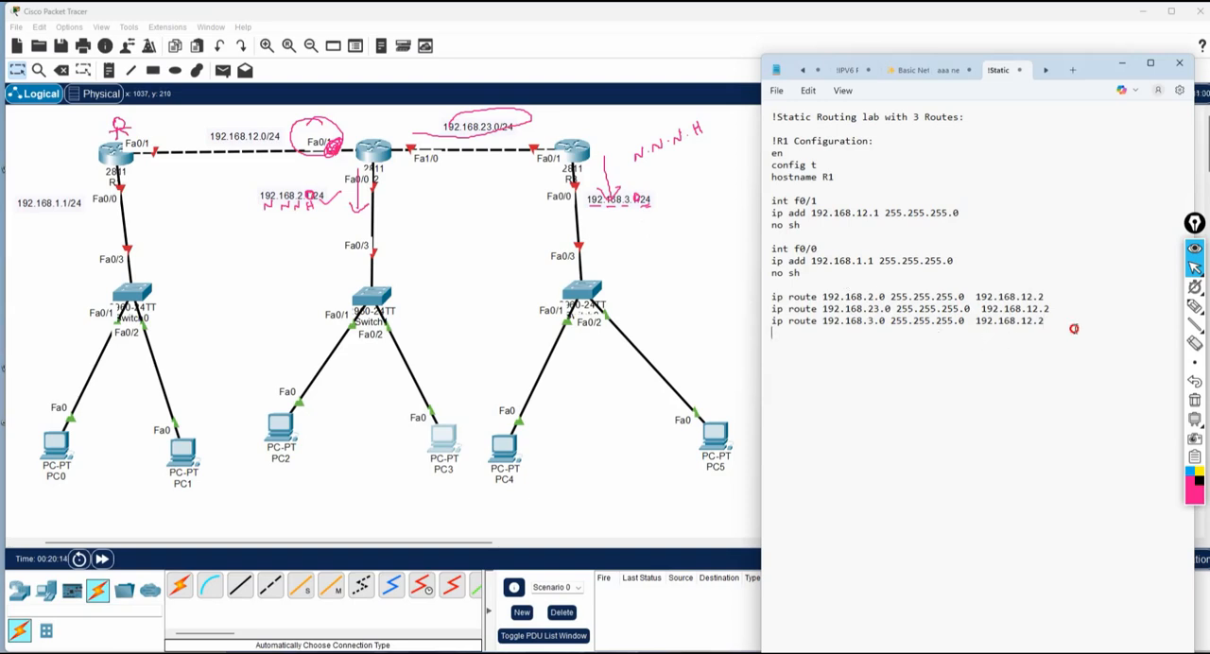
Copy the whole R1 configuration block from the notes and open router R1's command-line interface.
drag(1072, 327, 760, 149)
key(ctrl+c)
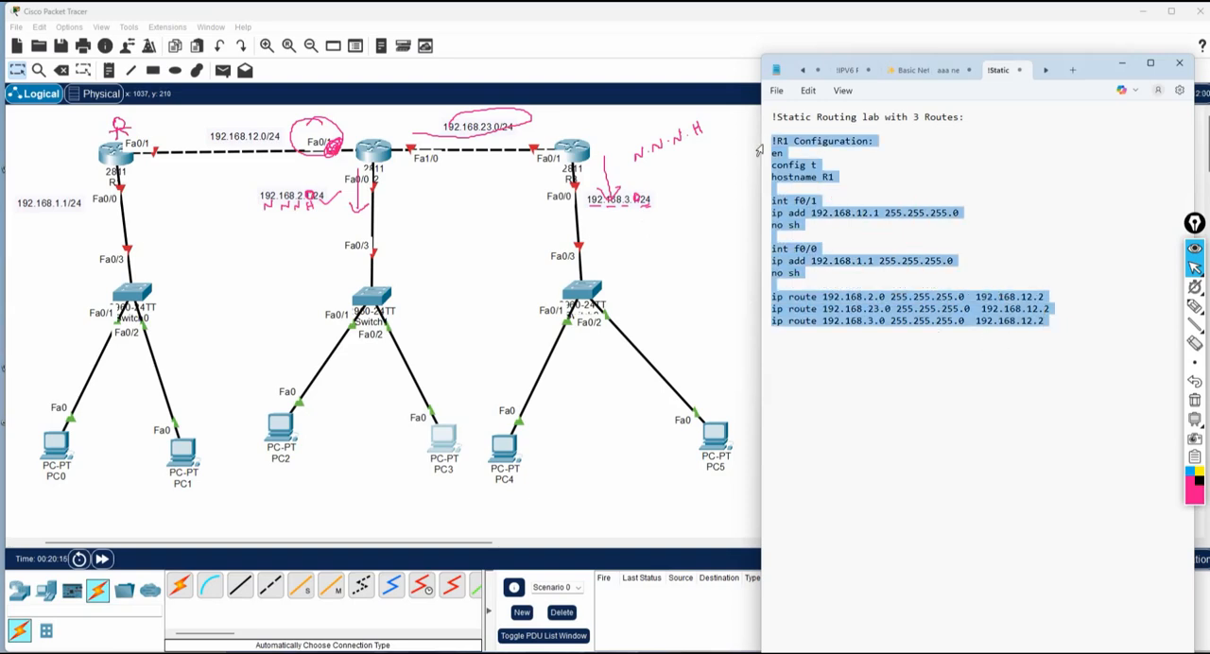
click(112, 167)
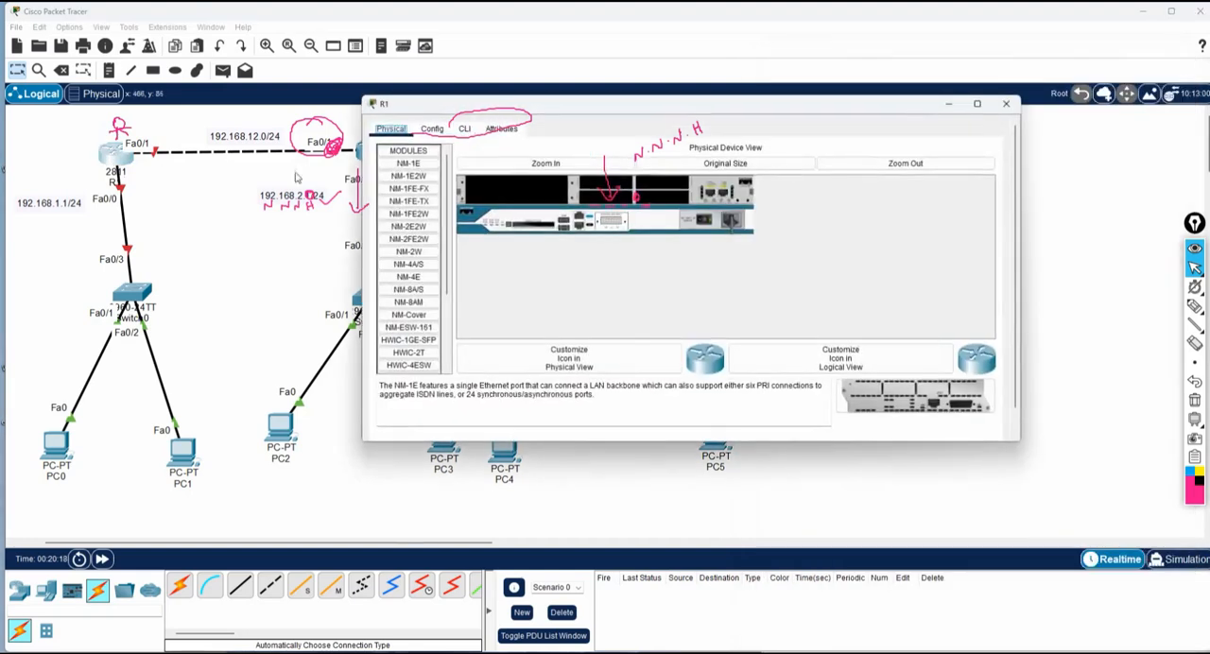
click(464, 129)
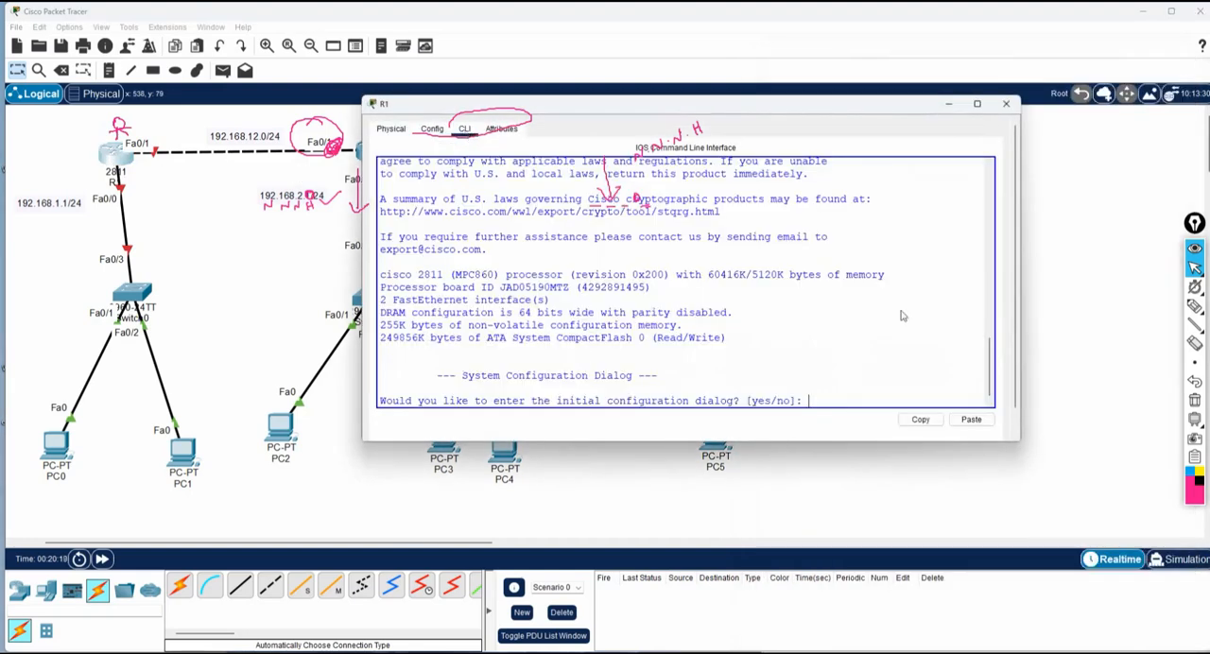
Clear the pen annotations and answer no to R1's initial configuration dialog to reach the router prompt.
click(1187, 402)
click(823, 354)
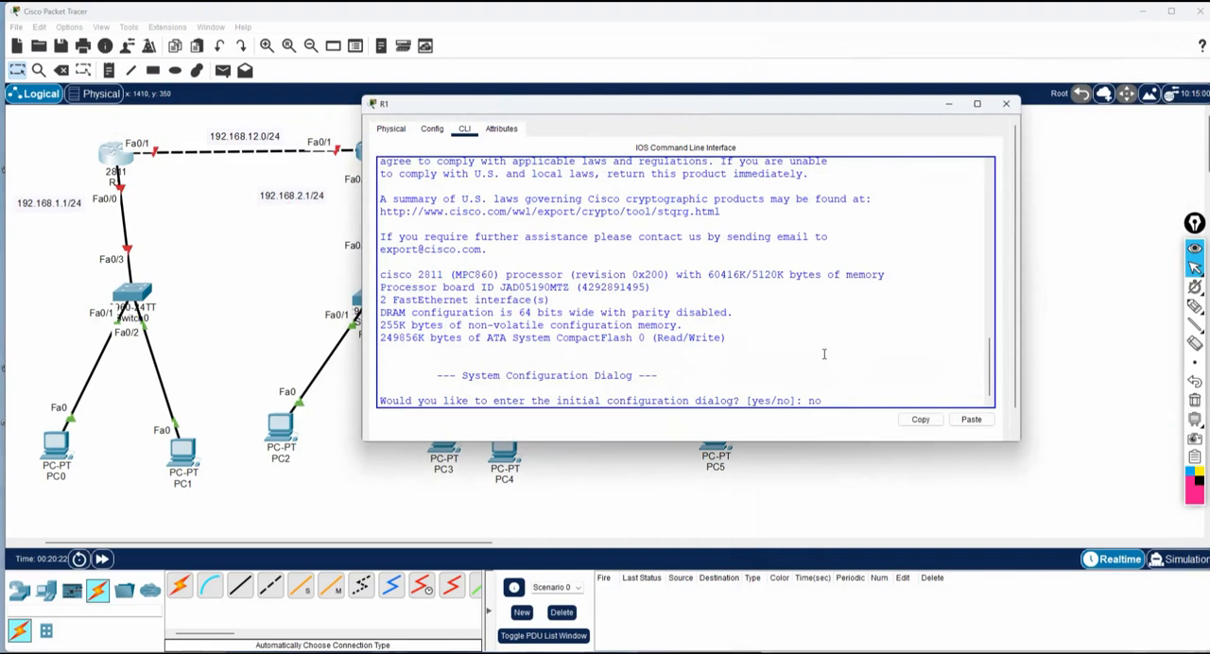
text(no)
key(Return)
key(Return)
key(Return)
key(Return)
key(Return)
key(Return)
key(Return)
key(Return)
key(Return)
key(Return)
key(Return)
key(Return)
key(Return)
key(Return)
Paste the copied interface and static route configuration at R1's prompt and review the executed commands.
right_click(562, 301)
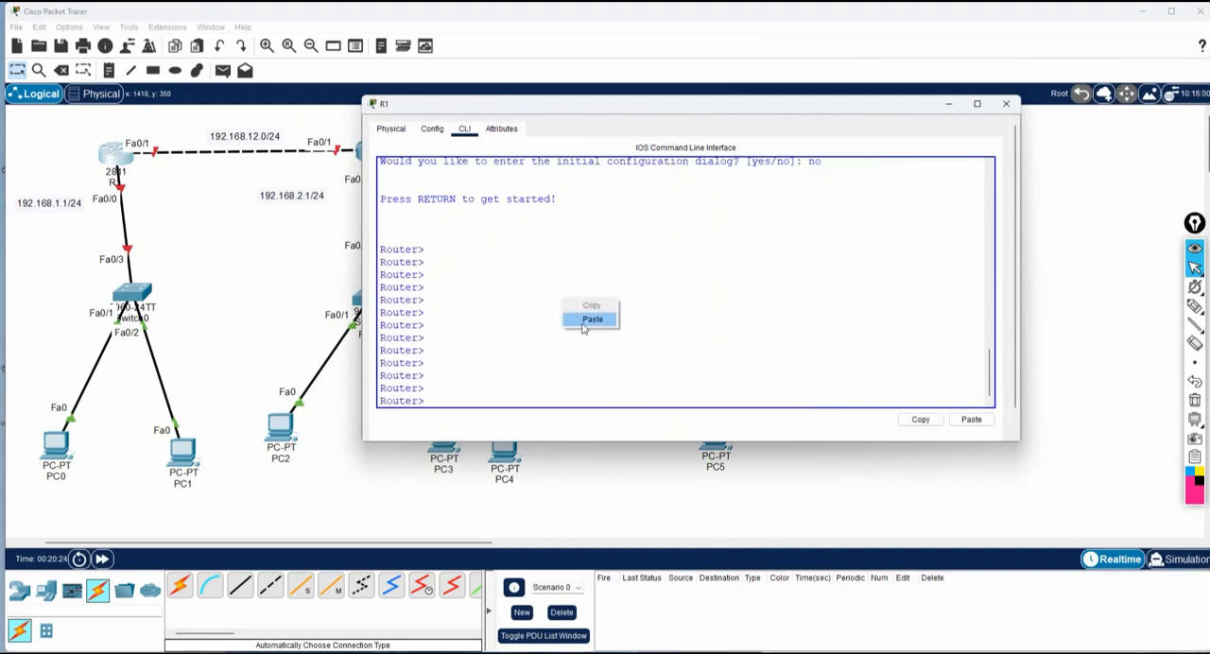
click(584, 320)
scroll(658, 315, up, 4)
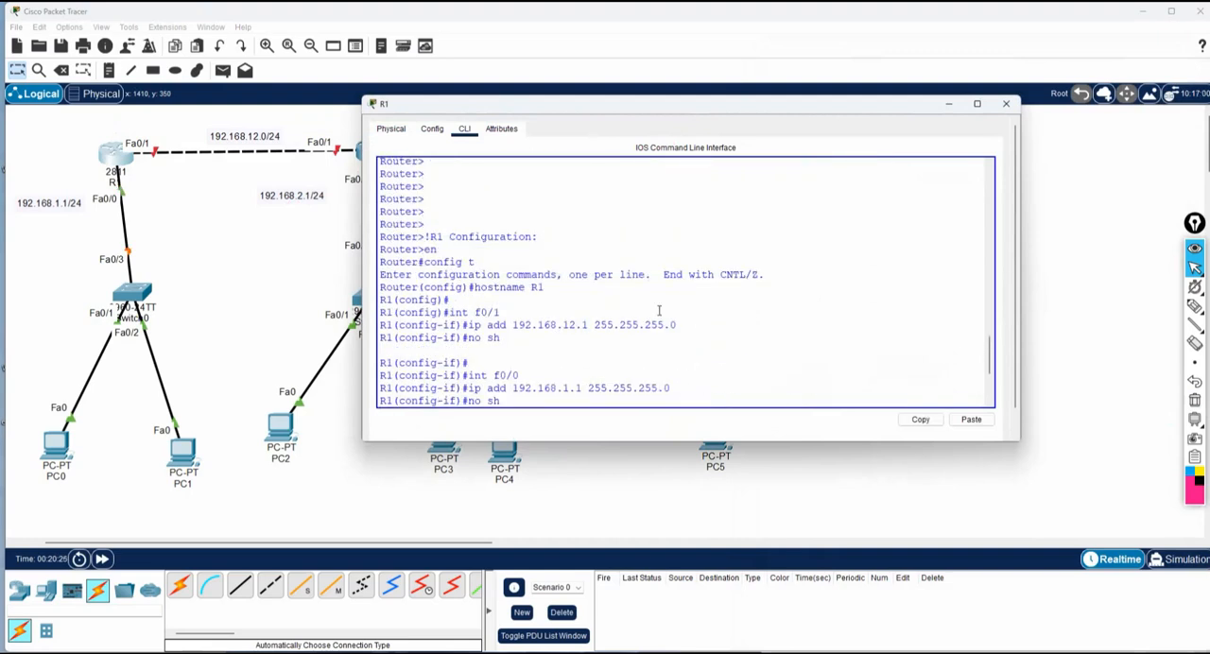
key(Return)
key(Return)
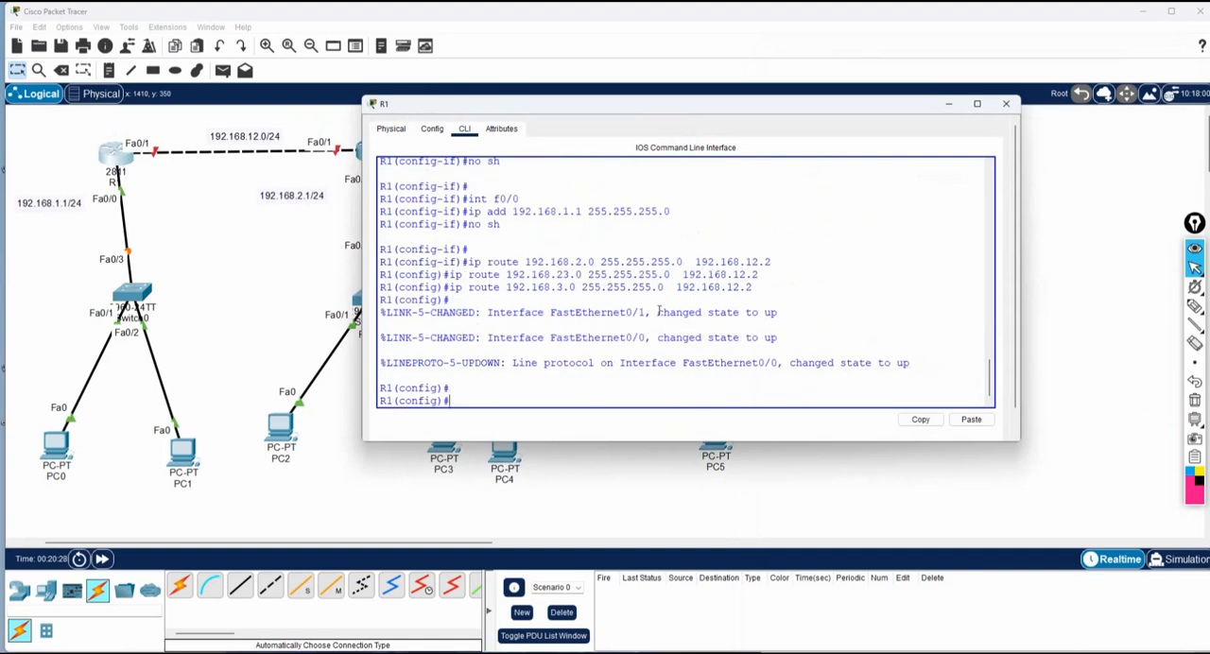
scroll(659, 310, up, 3)
scroll(659, 310, up, 4)
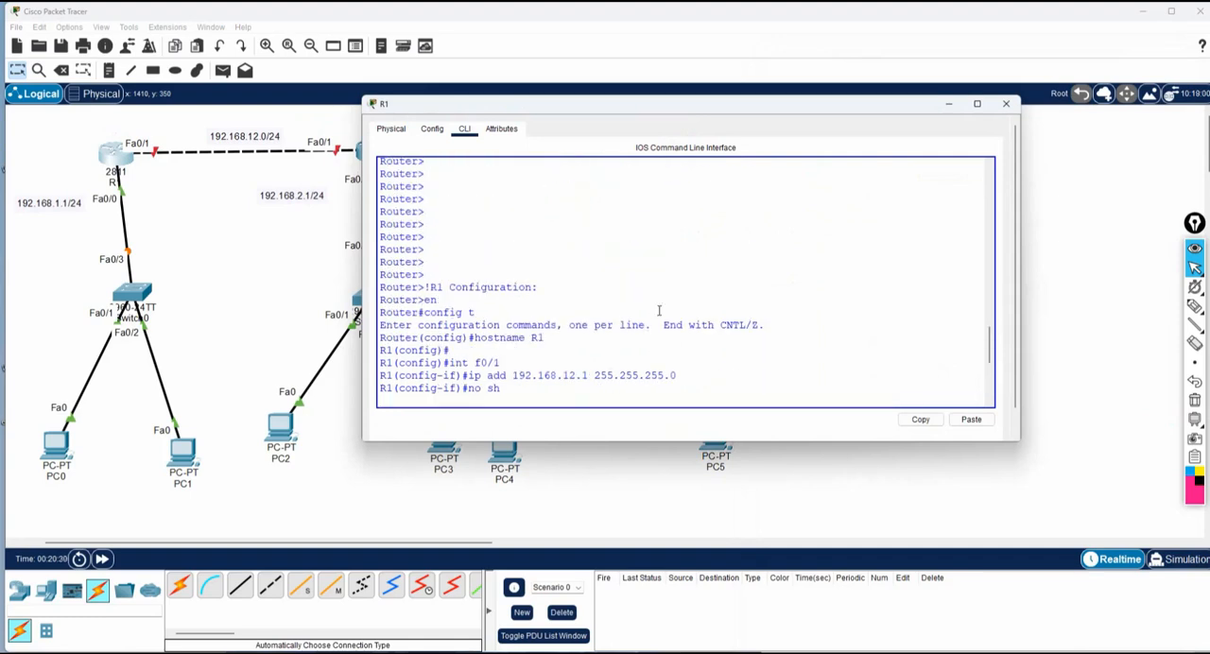
scroll(658, 311, down, 7)
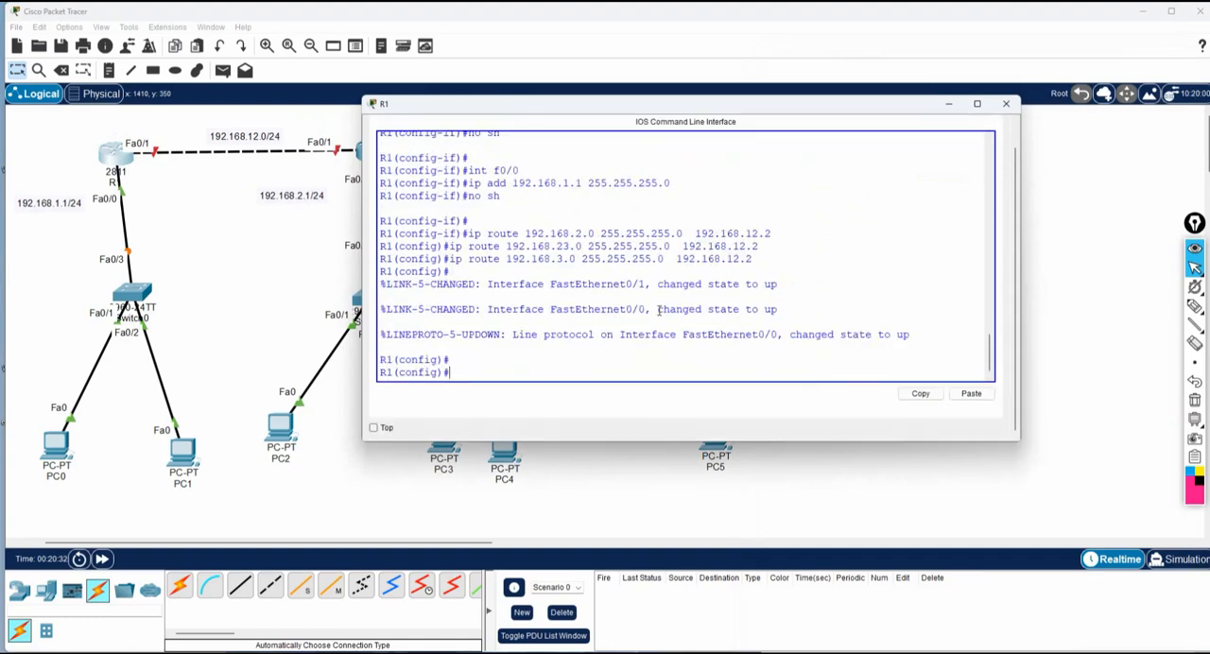
Leave R1's configuration mode and save the configuration with the wr command.
key(ctrl+z)
key(Return)
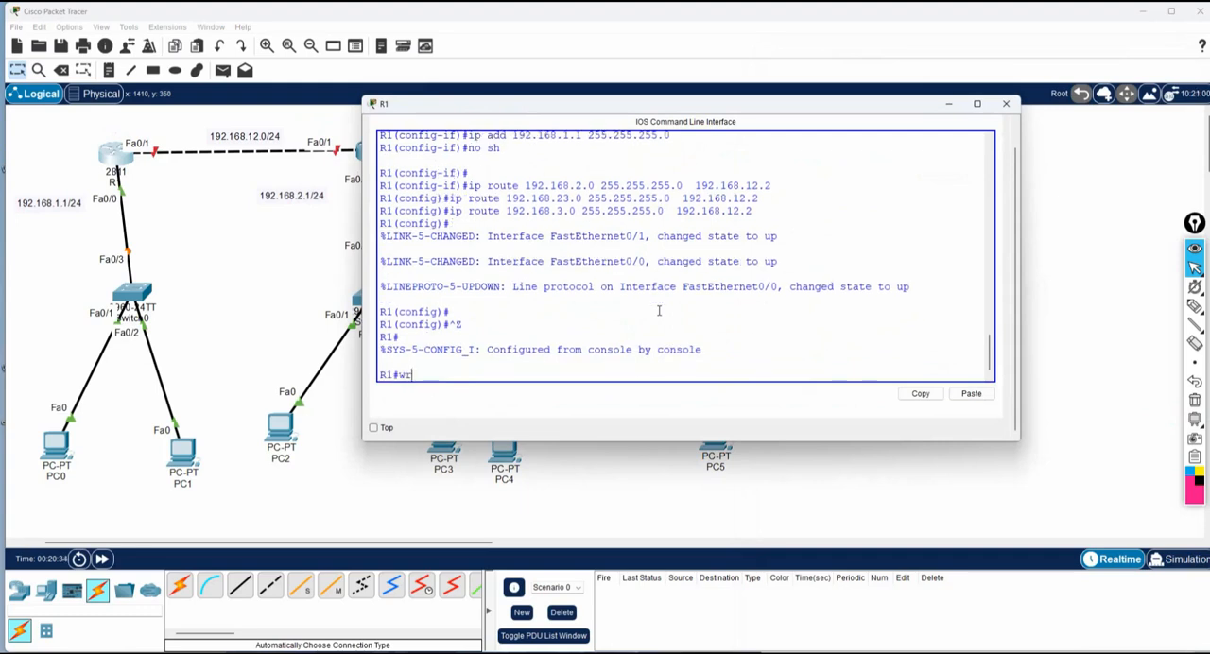
text(wr)
key(Return)
Minimize the R1 window and switch back to the configuration notes in Notepad.
click(949, 104)
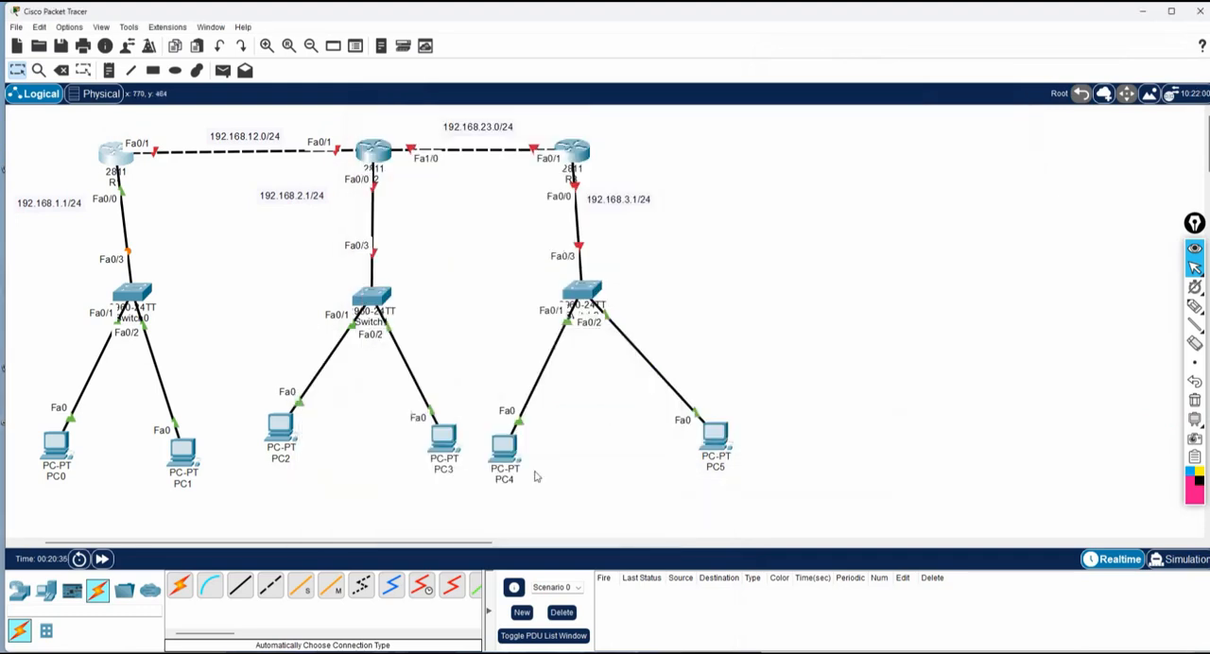
click(303, 652)
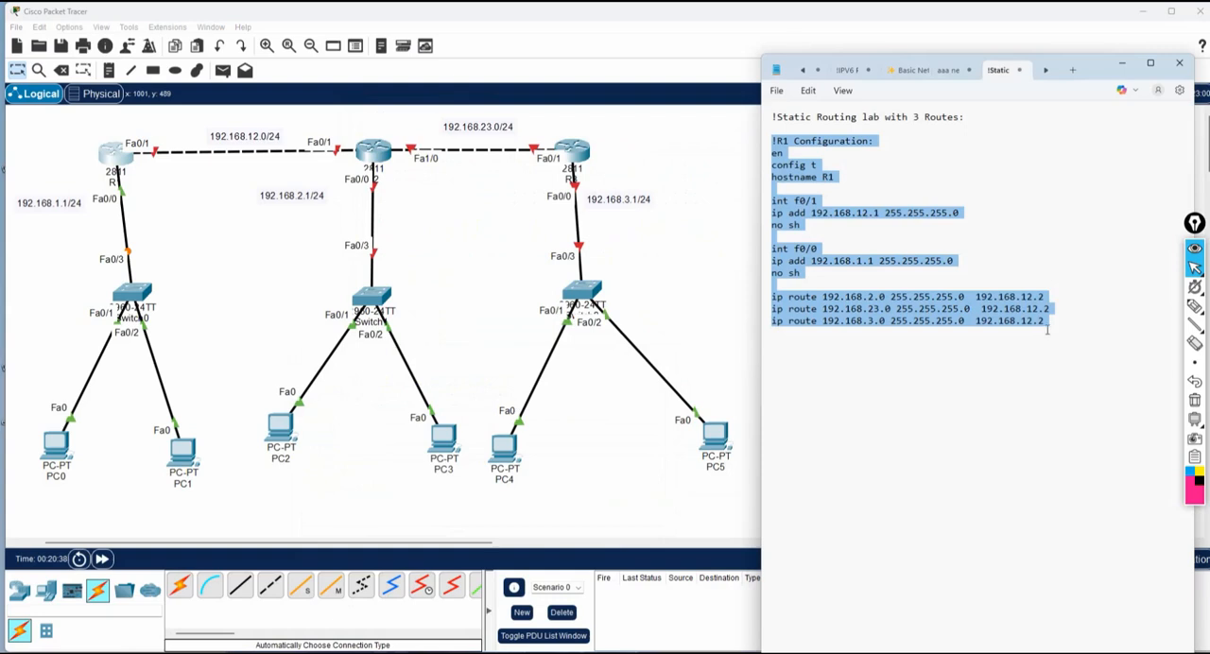
Add a dashed separator and the heading "!R2 Configuration:" below R1's static routes in the notes.
click(1049, 325)
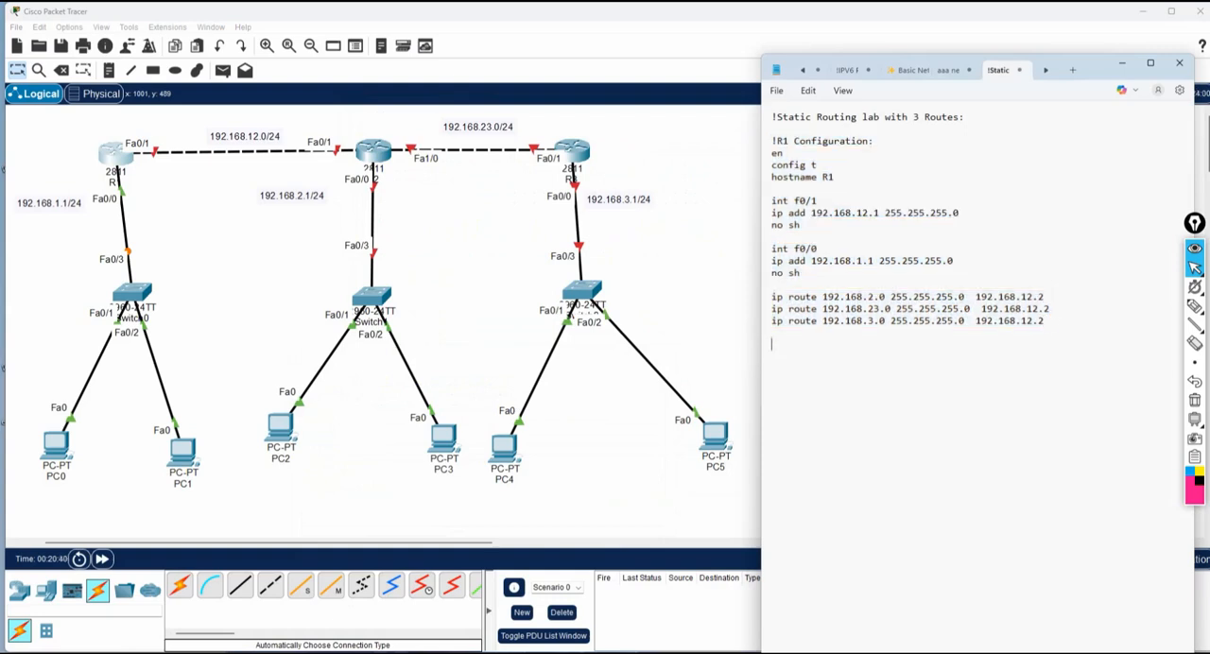
text(--------------------------------)
key(Return)
text(!R2 Configuration:  )
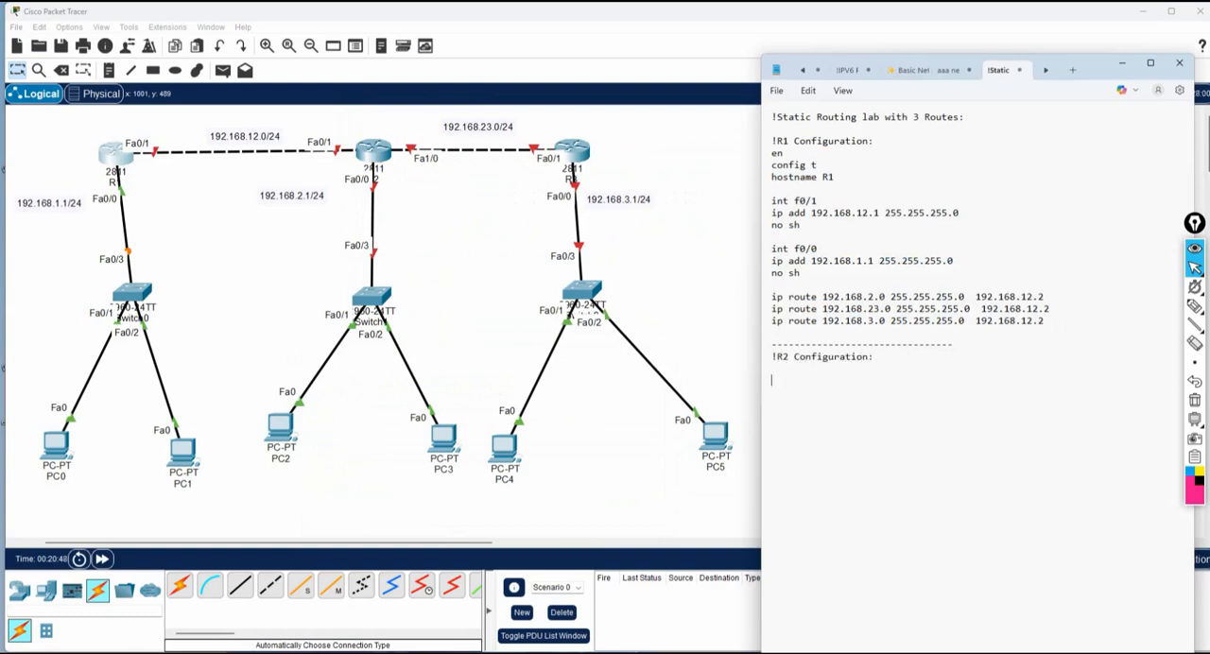
text(en)
Write R2's opening commands under its heading: en, config t and hostname R2.
key(Return)
text(config t)
key(Return)
text(hostname R2)
key(Return)
Write R2's int f0/1 block with ip add 192.168.12.2 255.255.255.0 and no sh.
text(int f0/1)
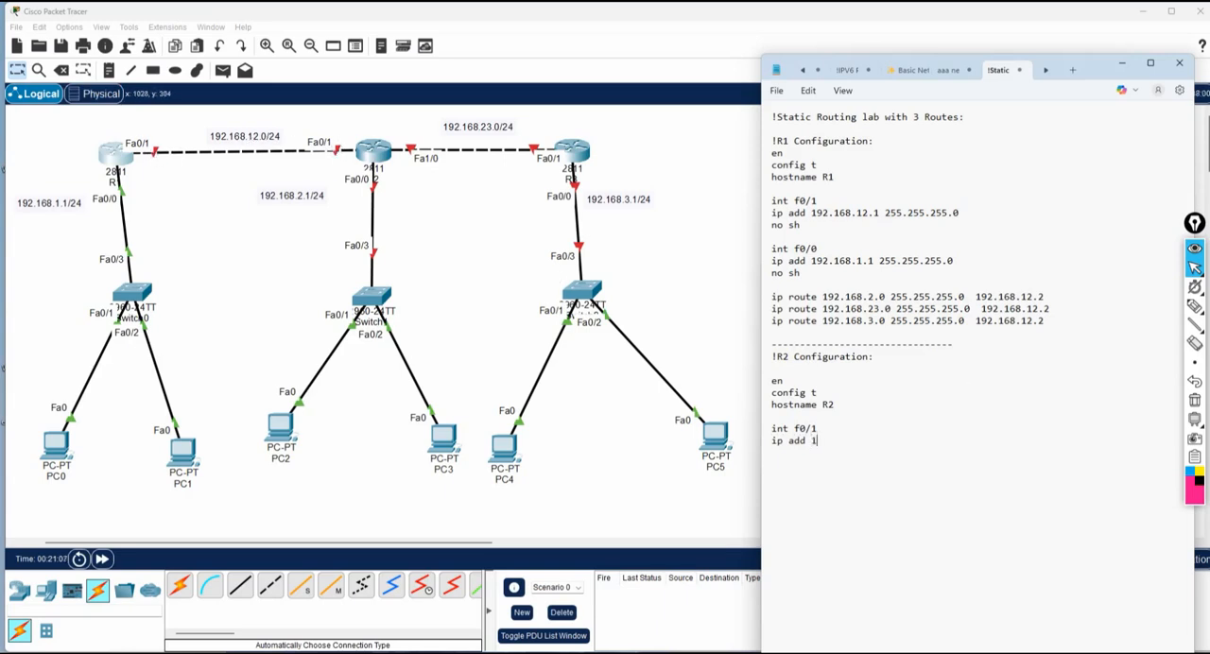
text(92.168.12.2 255.25)
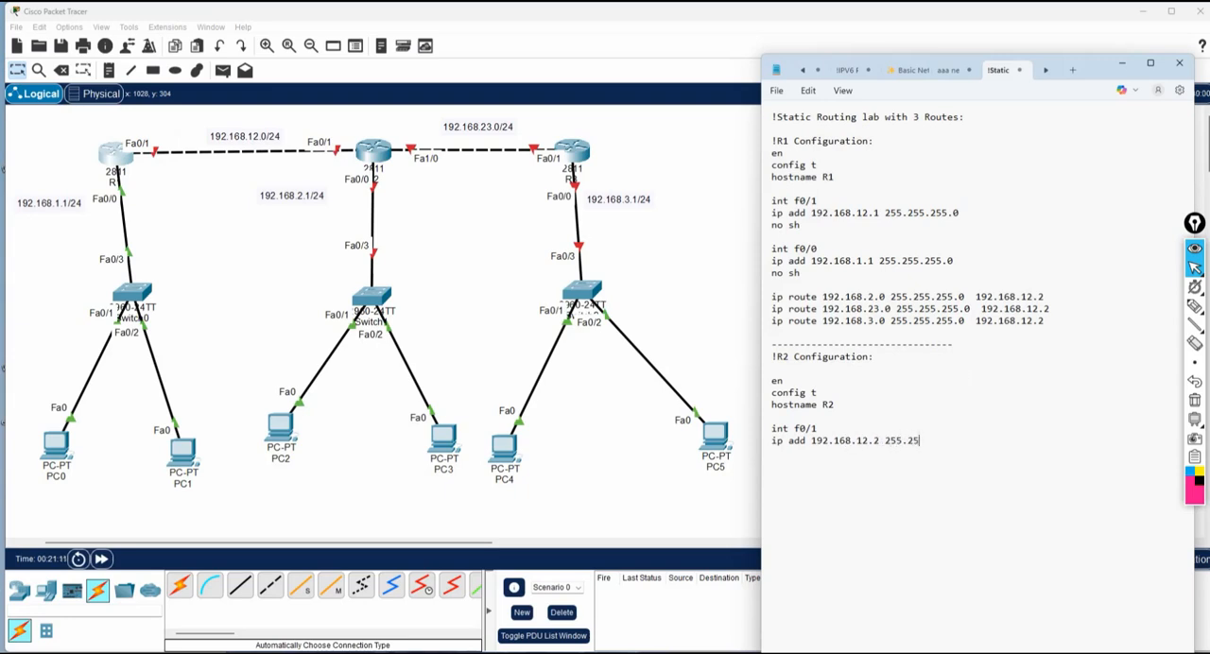
text(5.255.0)
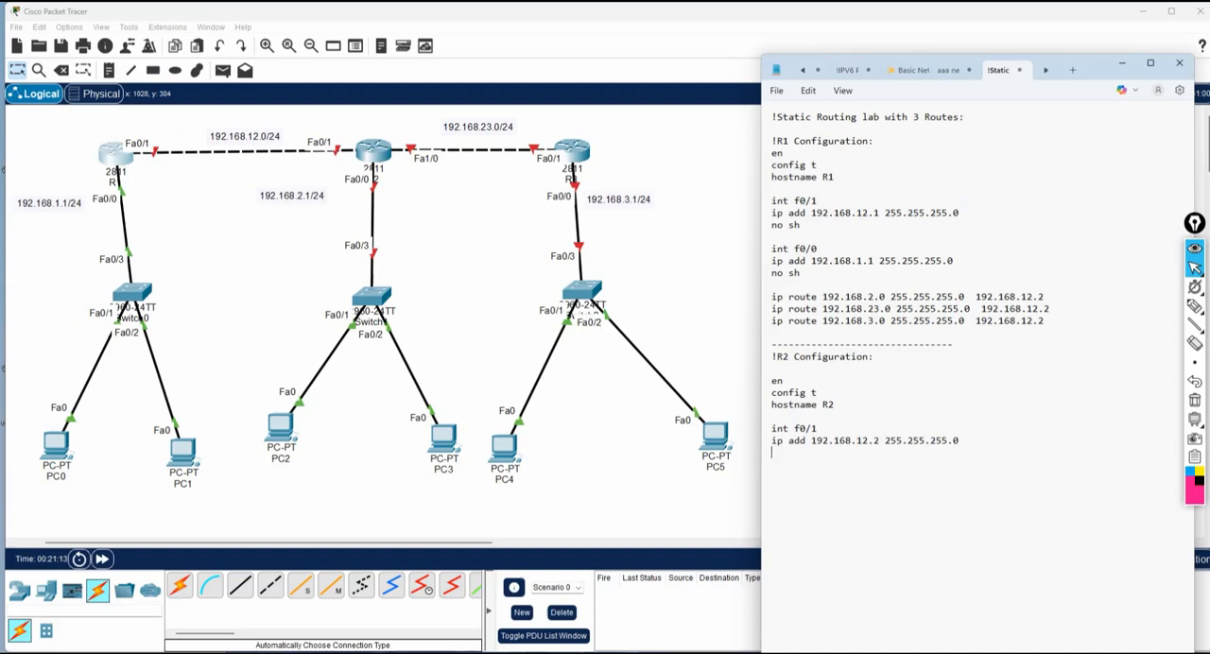
key(Return)
text(no sh)
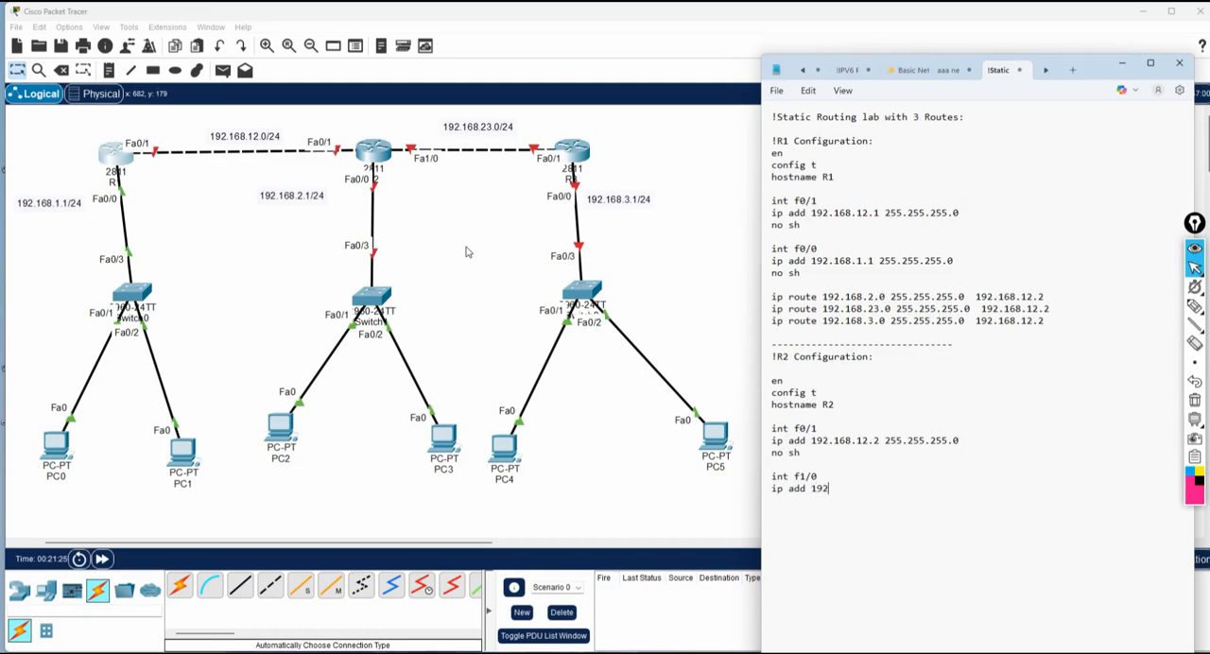
Write R2's int f1/0 block with ip add 192.168.23.1 255.255.255.0 and no sh.
text(68.23.1 255.255.255.0)
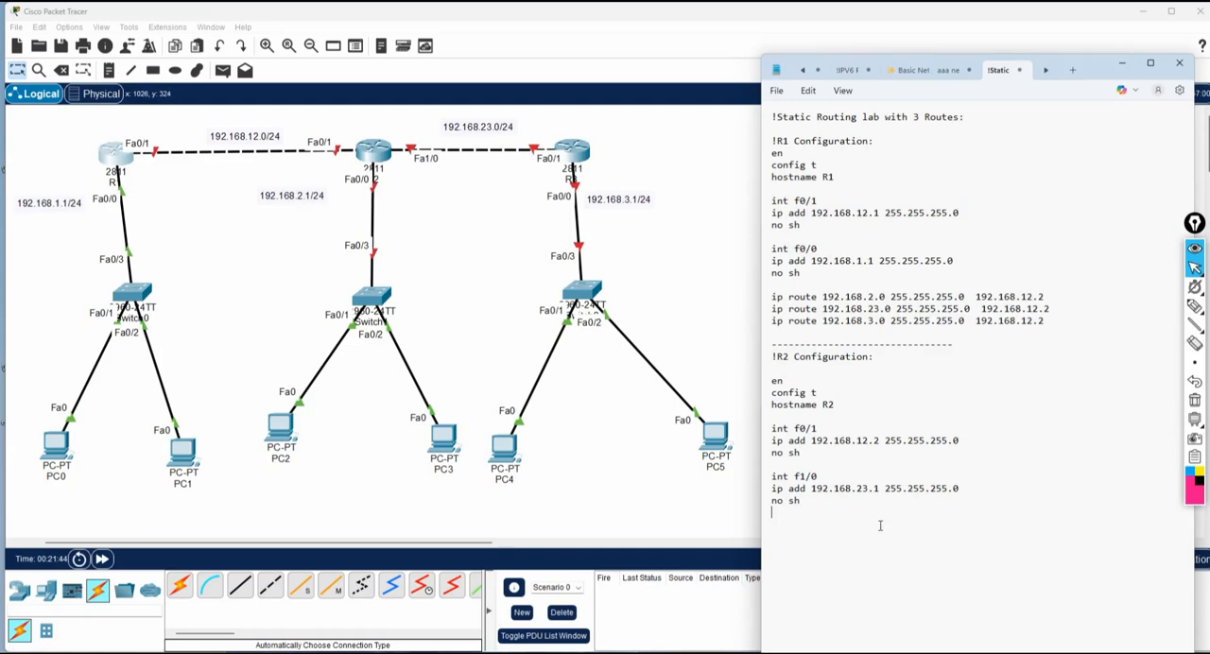
Write R2's int f0/0 block with ip add 192.168.2.1 255.255.255.0 and no sh, and start an ip route line.
text(int f0/0)
key(Return)
text(ip add 192.168.2.1 255.255.255.0)
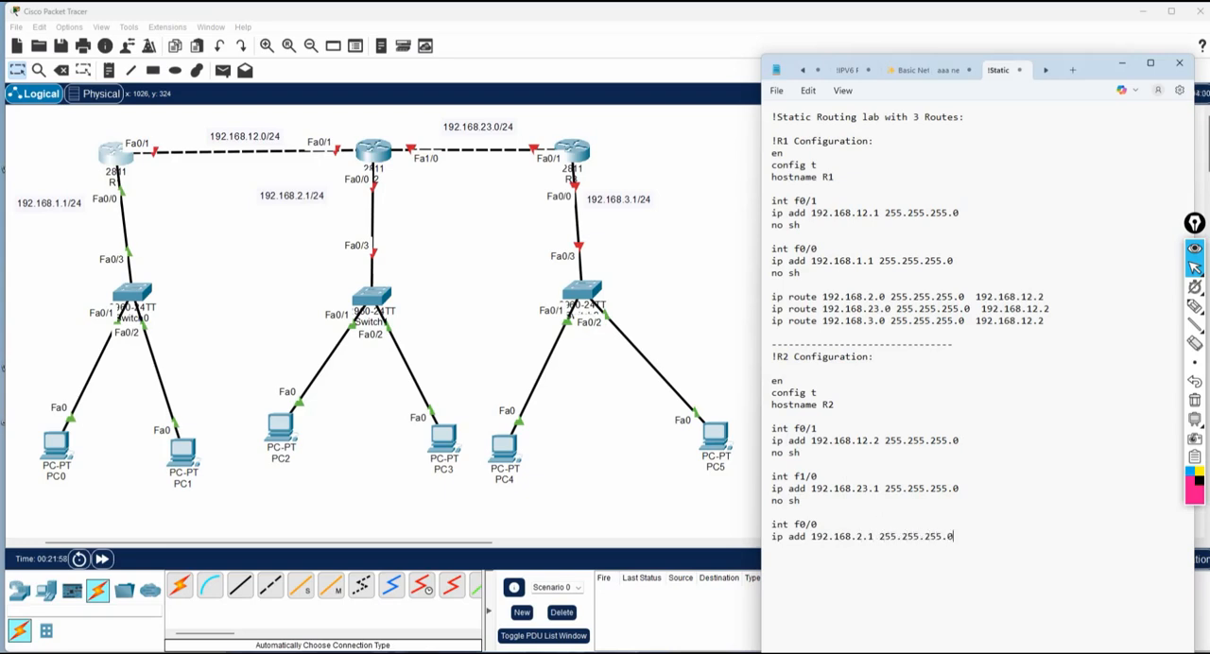
key(Return)
text(no )
text(ip route)
Mark R2's three connected networks and circle the remote 192.168.1.1/24 and 192.168.3.1/24 networks on the topology with the pen.
click(1195, 305)
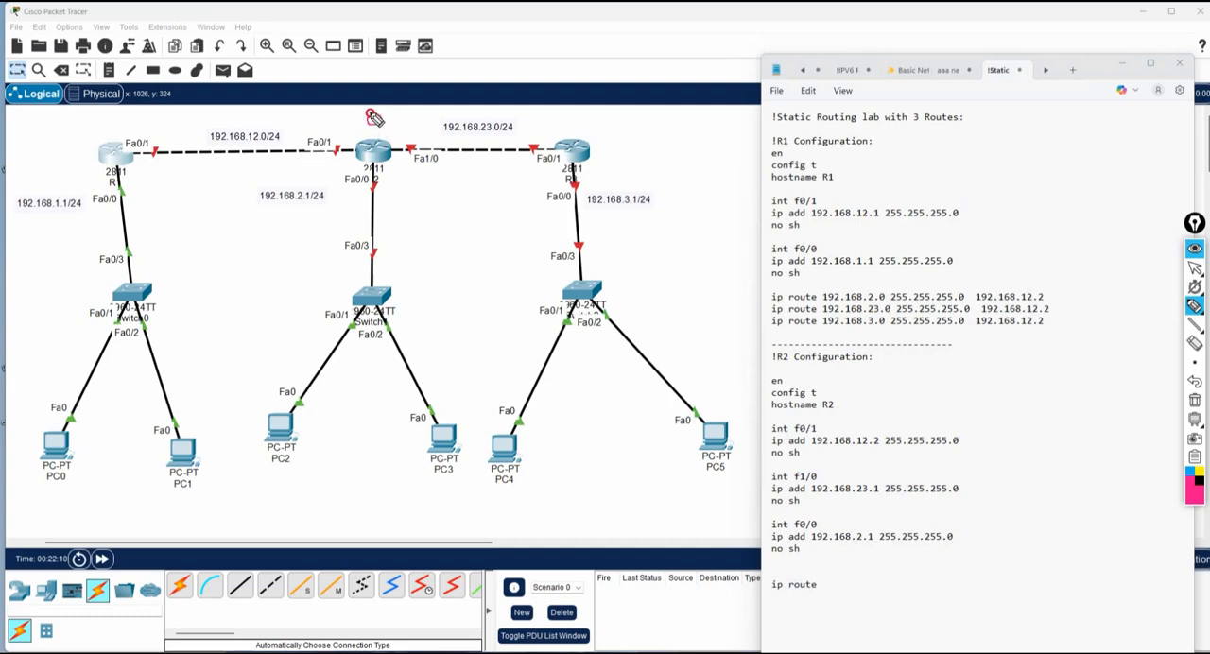
mouse_move(375, 117)
mouse_down()
mouse_move(397, 131)
mouse_move(237, 121)
mouse_move(251, 145)
mouse_up()
mouse_move(418, 134)
mouse_down()
mouse_move(529, 132)
mouse_move(491, 142)
mouse_up()
drag(355, 178, 344, 246)
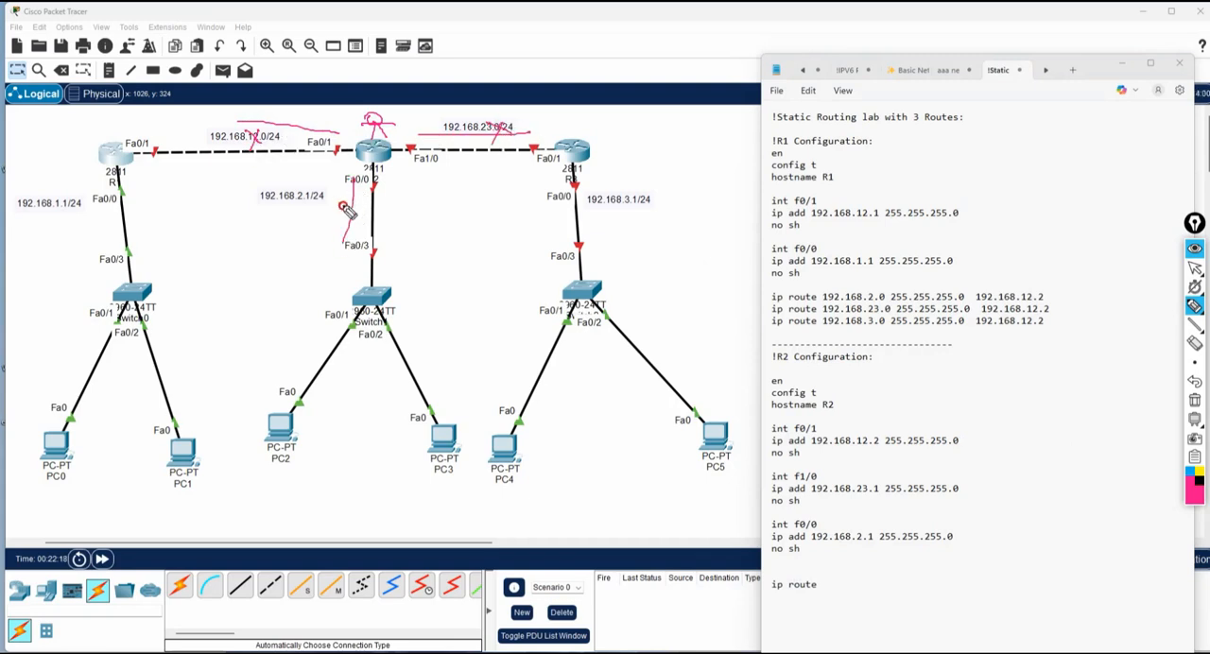
drag(343, 206, 341, 211)
mouse_move(66, 180)
mouse_down()
mouse_move(43, 174)
mouse_move(89, 243)
mouse_move(46, 181)
mouse_up()
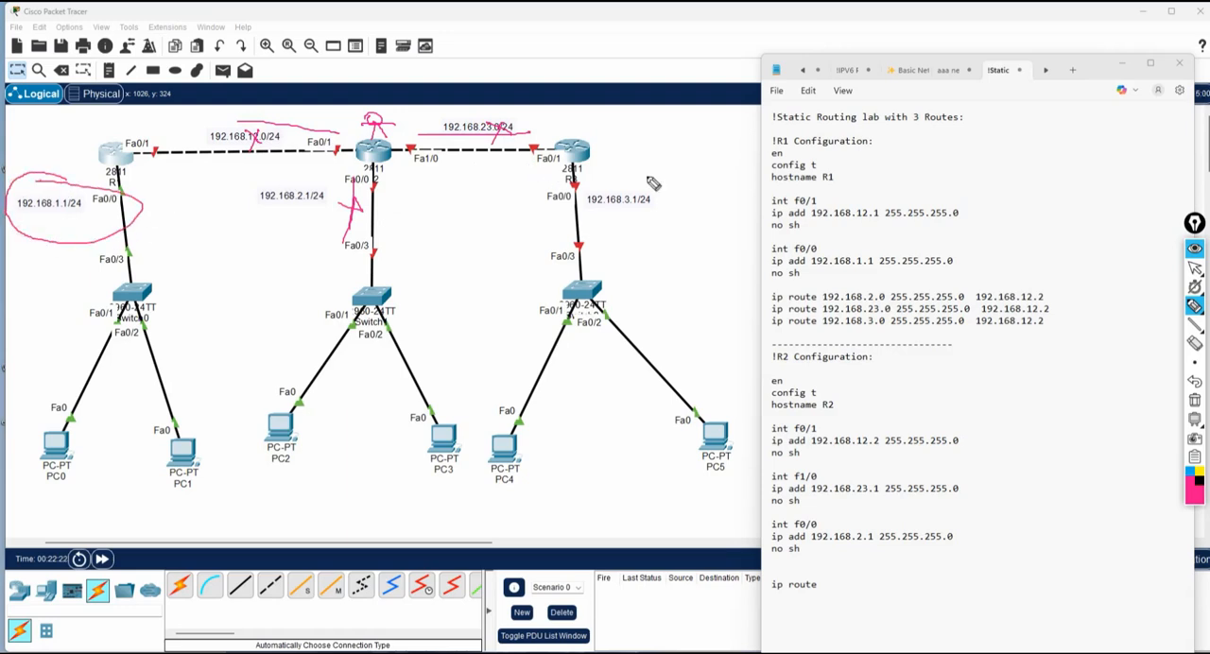
mouse_move(652, 182)
mouse_down()
mouse_move(635, 175)
mouse_move(573, 227)
mouse_move(646, 175)
mouse_up()
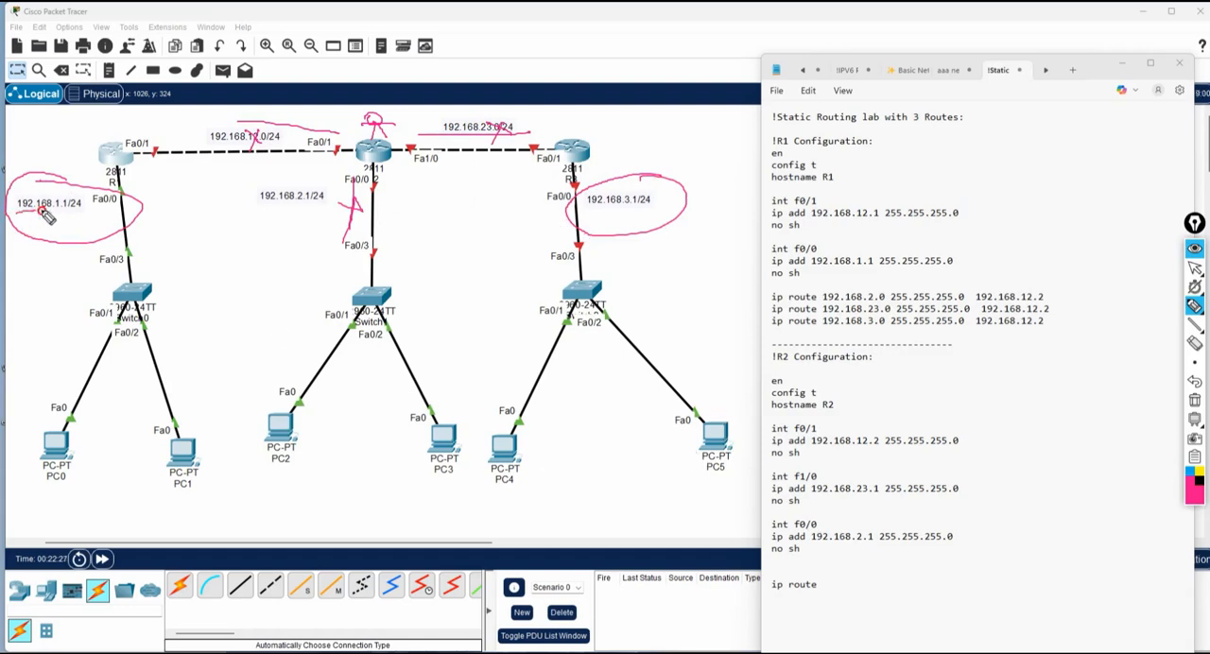
Mark the next-hop interfaces on R1 and R3 for the remote networks with the pen, and clear all annotations.
drag(41, 214, 70, 217)
mouse_move(361, 151)
mouse_down()
mouse_move(321, 111)
mouse_move(232, 106)
mouse_move(172, 151)
mouse_move(142, 134)
mouse_move(128, 156)
mouse_move(150, 149)
mouse_up()
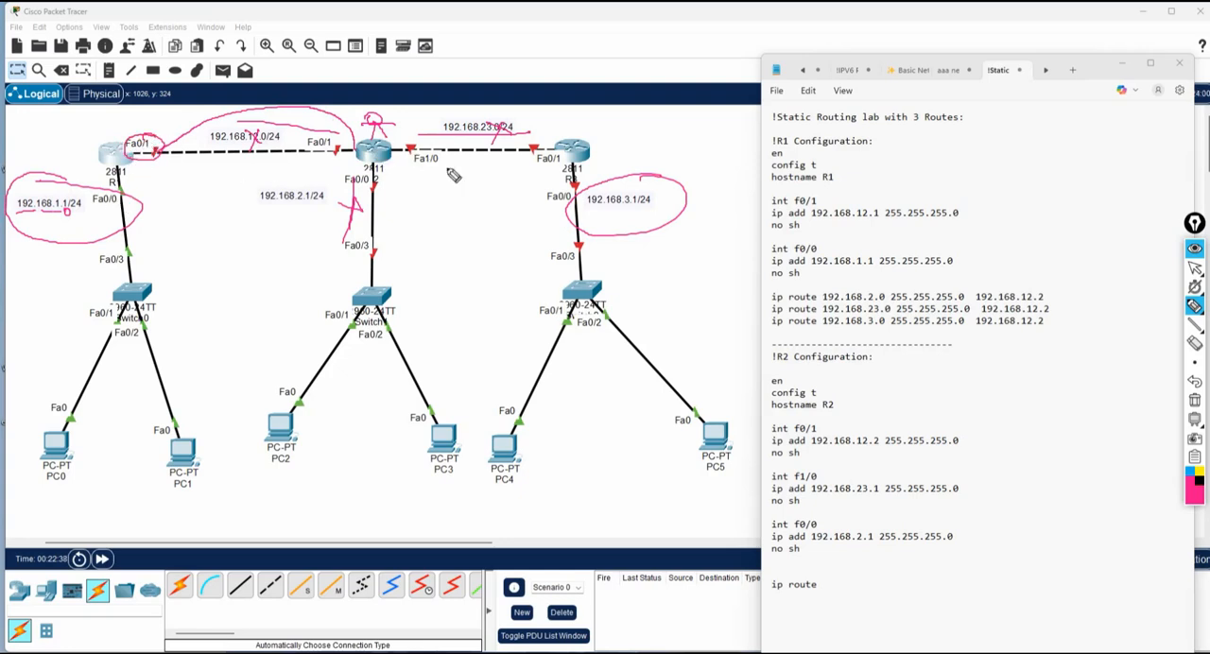
mouse_move(591, 215)
mouse_down()
mouse_move(657, 218)
mouse_move(596, 203)
mouse_up()
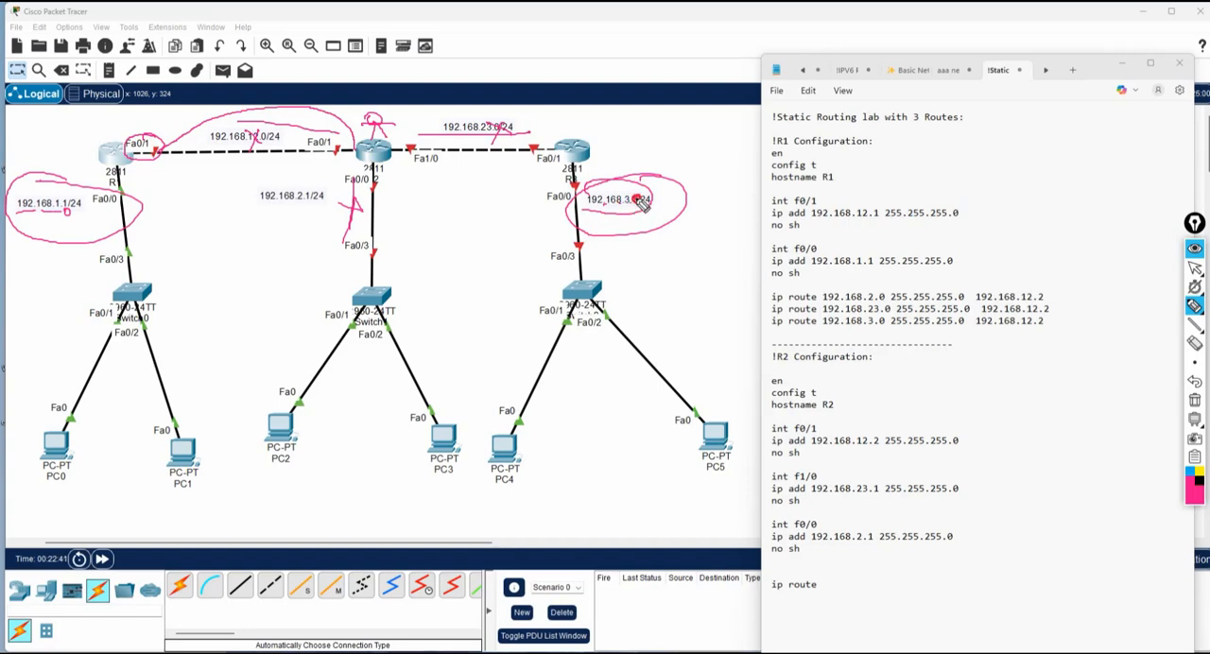
drag(537, 133, 564, 172)
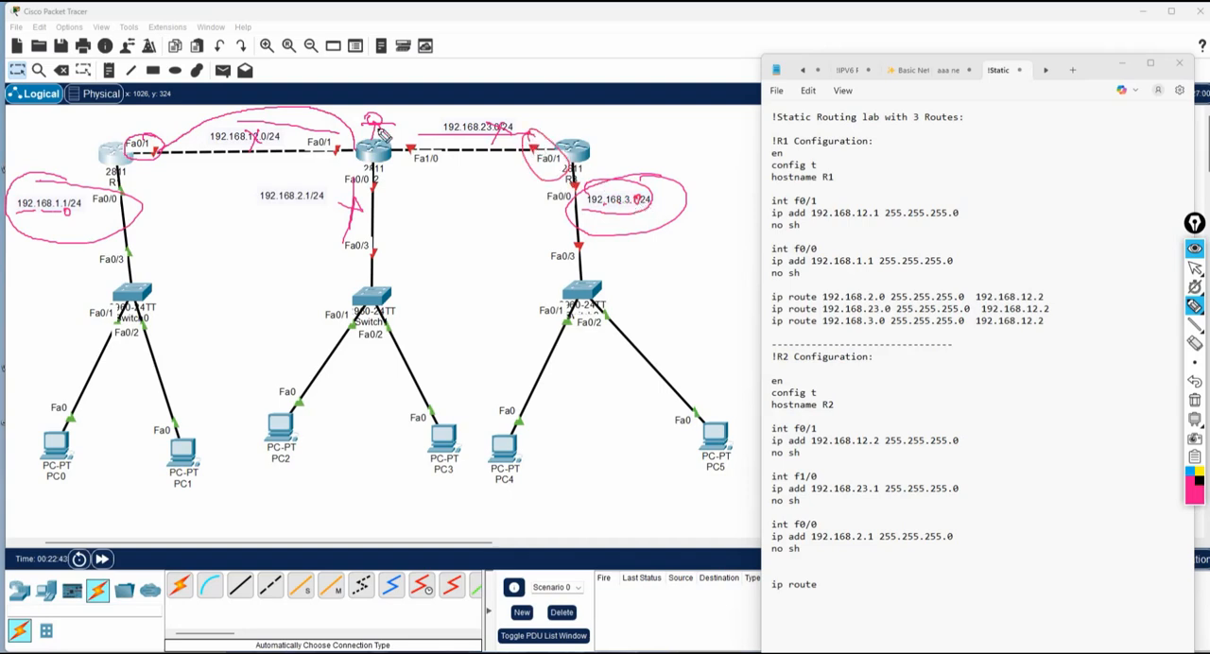
drag(378, 130, 387, 138)
drag(25, 216, 79, 220)
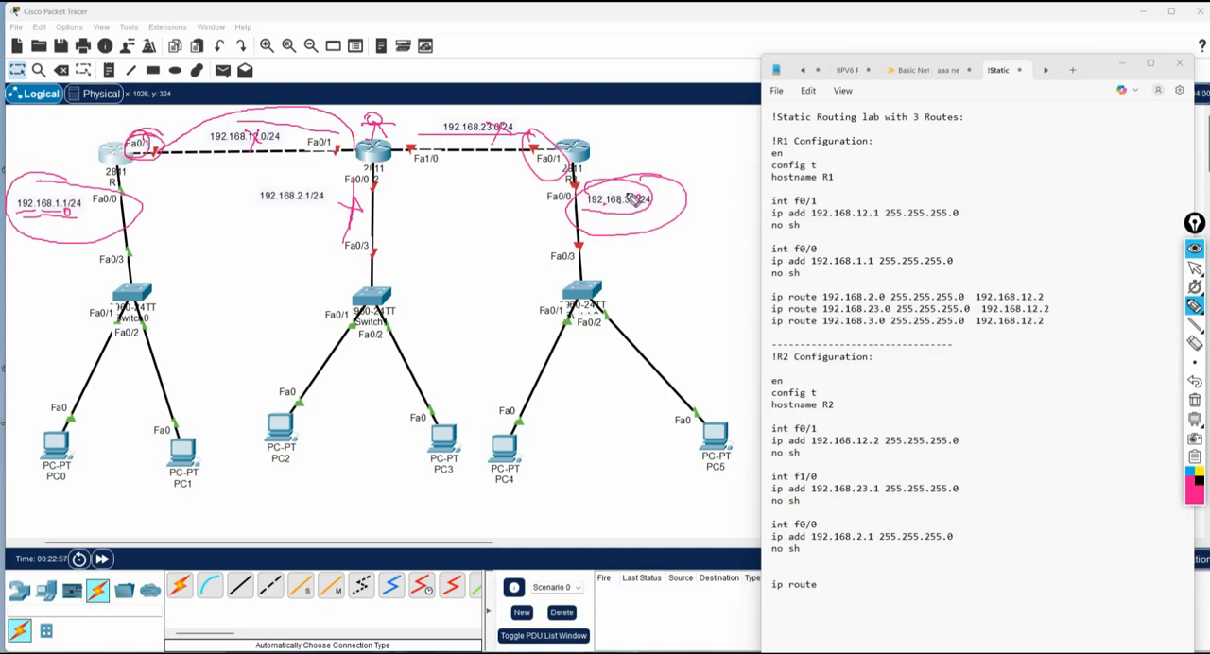
mouse_move(633, 198)
mouse_down()
mouse_move(579, 219)
mouse_move(626, 180)
mouse_move(632, 213)
mouse_move(645, 209)
mouse_up()
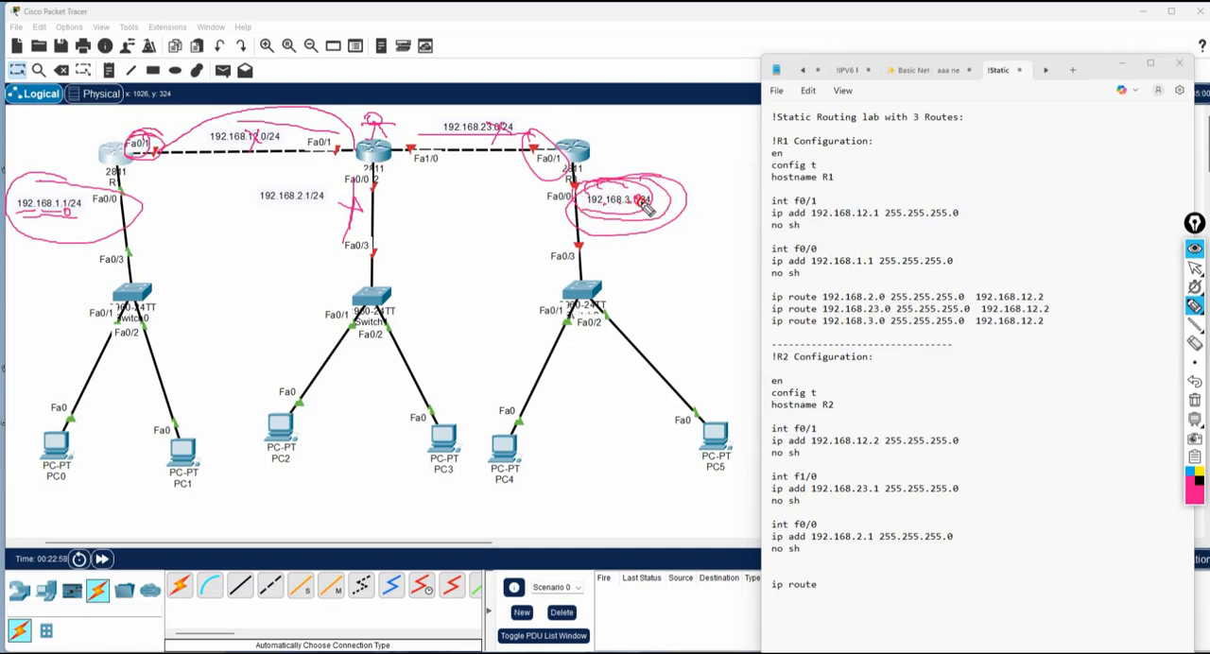
mouse_move(534, 137)
mouse_down()
mouse_move(519, 154)
mouse_move(528, 162)
mouse_up()
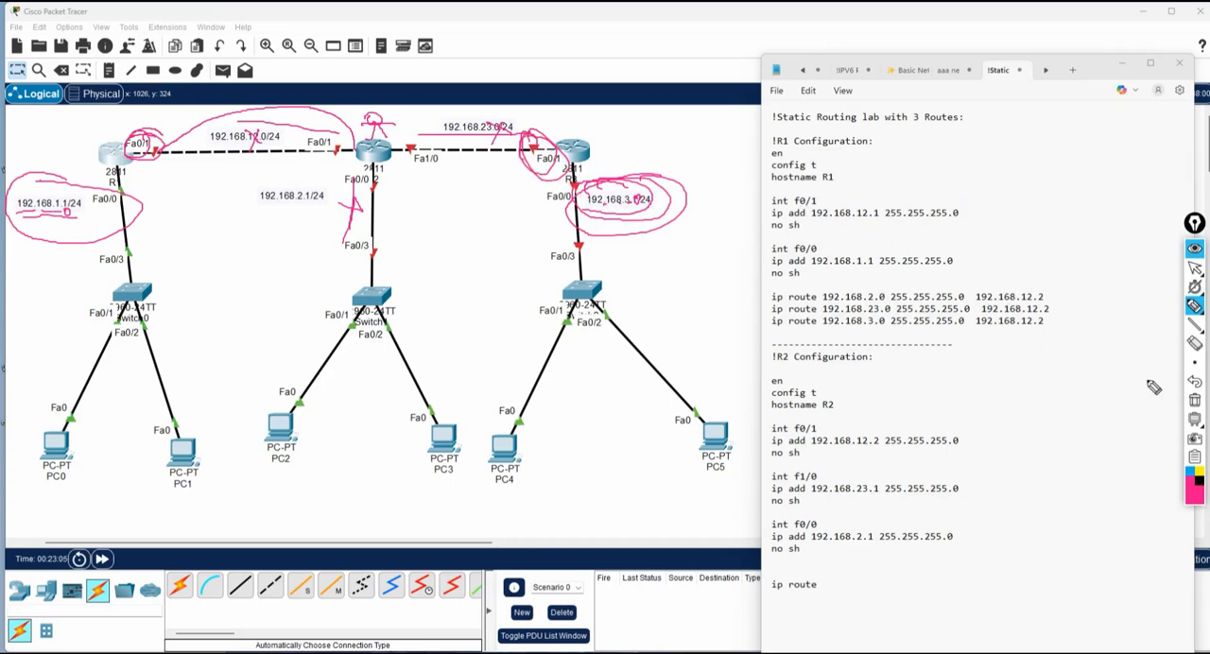
click(1194, 399)
click(1195, 269)
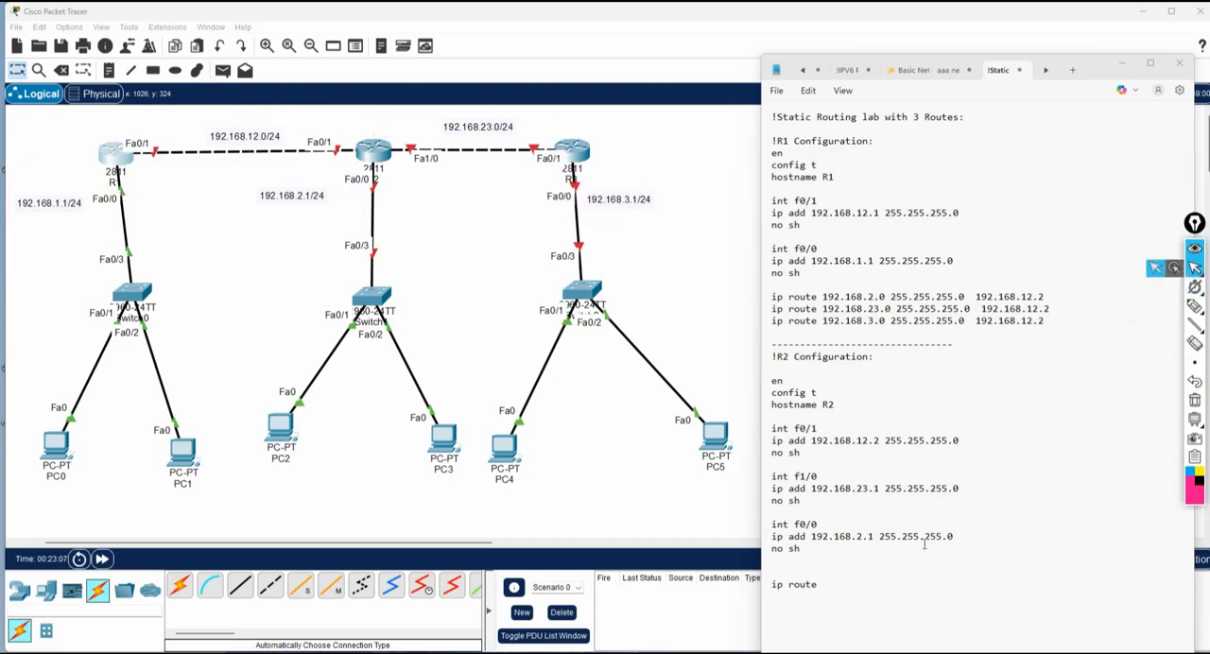
Complete R2's first static route as ip route 192.168.1.0 255.255.255.0 192.168.12.1 and start a second ip route line.
click(855, 581)
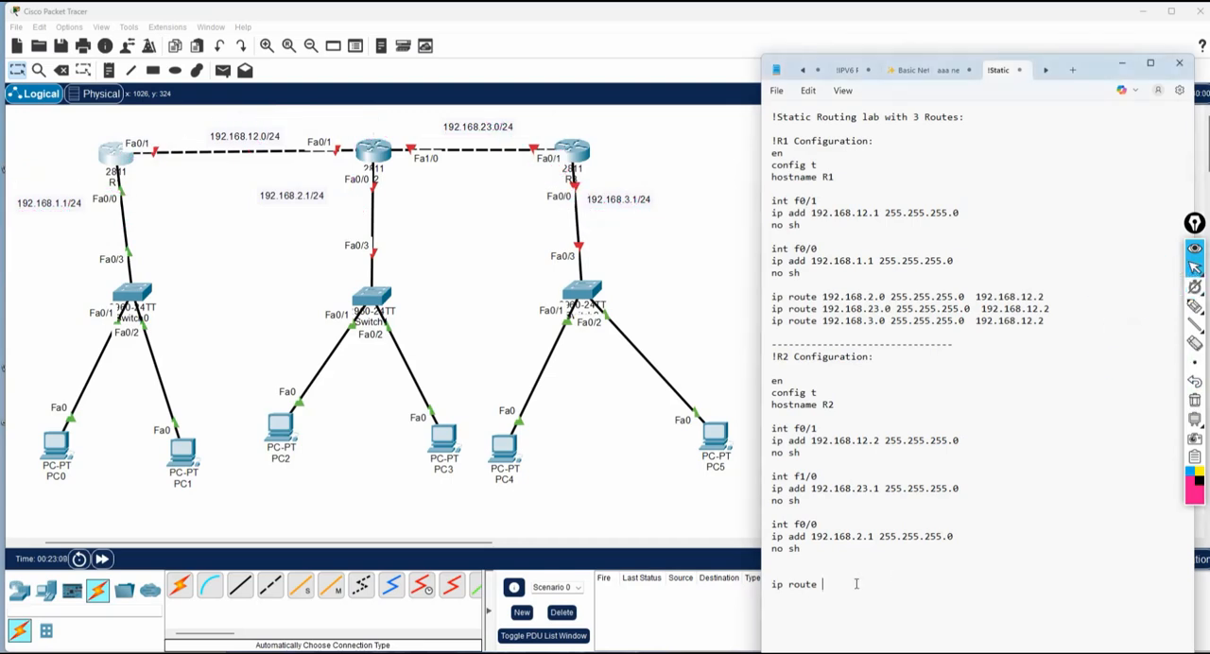
text(192.168.1.0 255.255.255.0)
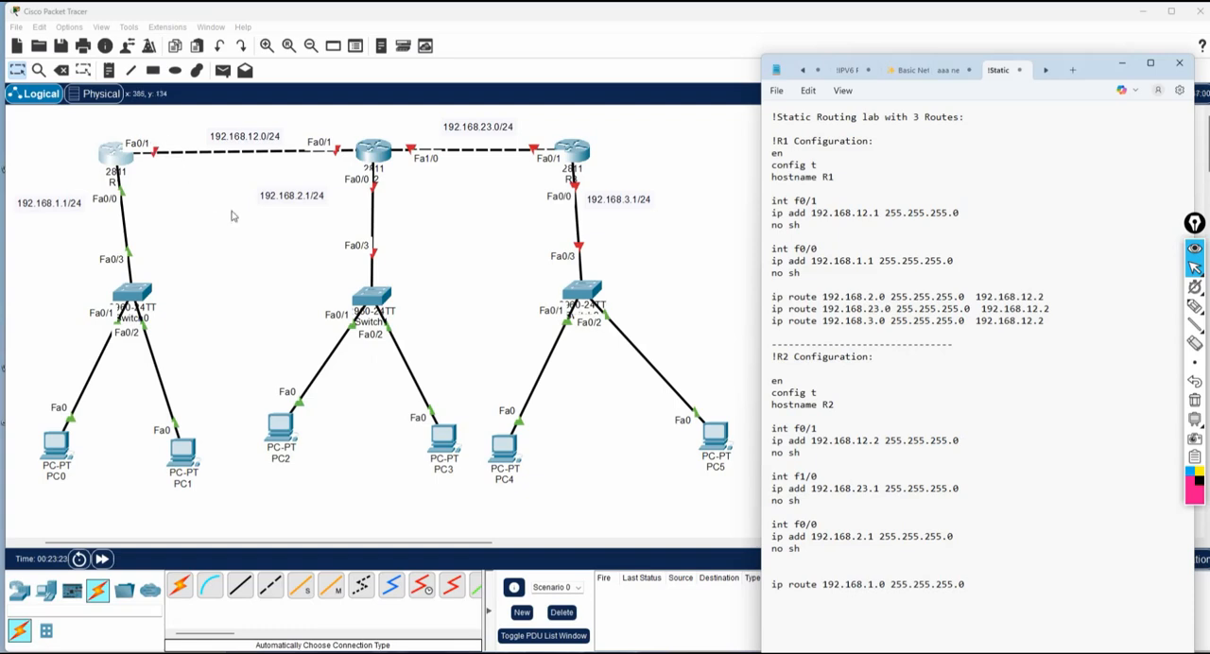
text(192.168.)
text(12.)
text(1 ip route )
text(192.168.3.0)
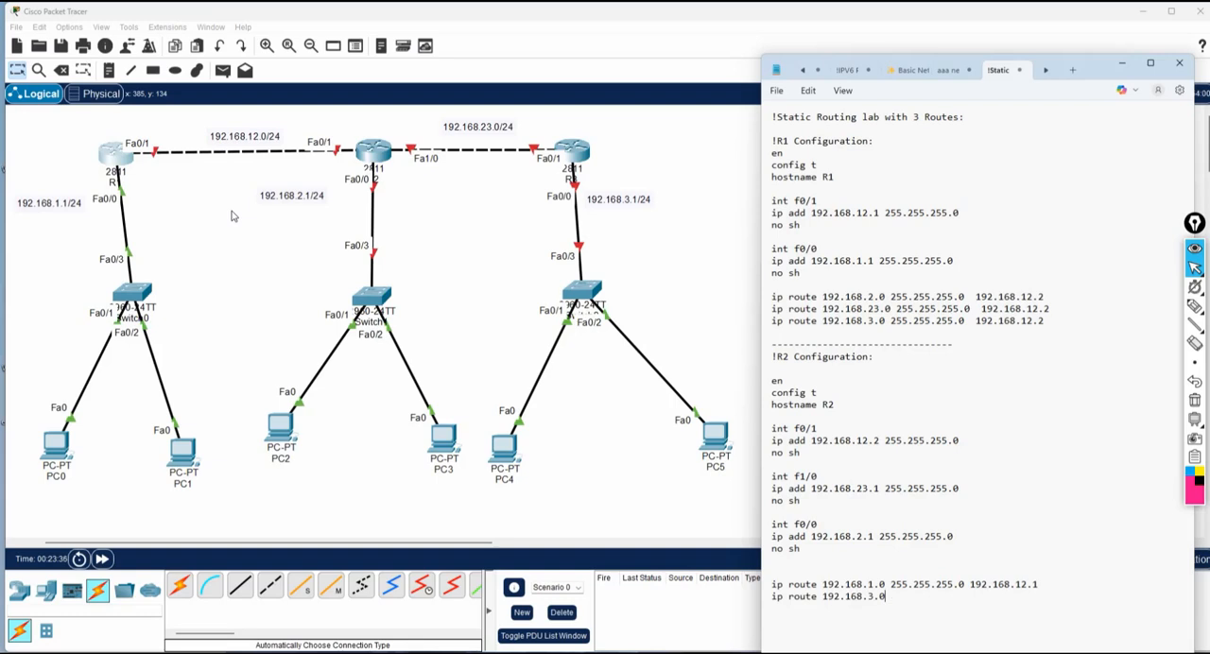
Complete R2's second static route as ip route 192.168.3.0 255.255.255.0 192.168.23.2 and leave blank lines below it.
text(255.255.255.0 192.168.)
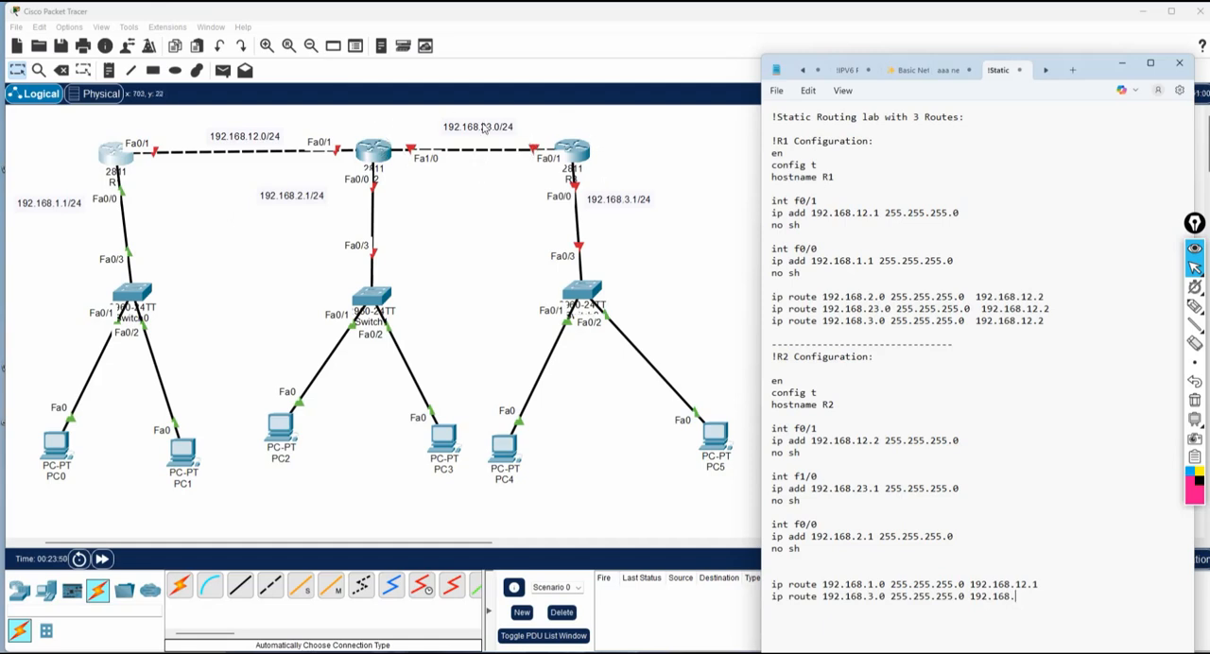
text(23)
key(Return)
key(Return)
key(Return)
key(Return)
key(Return)
key(Return)
key(Return)
key(Return)
key(Return)
key(Return)
key(Return)
key(Return)
key(Return)
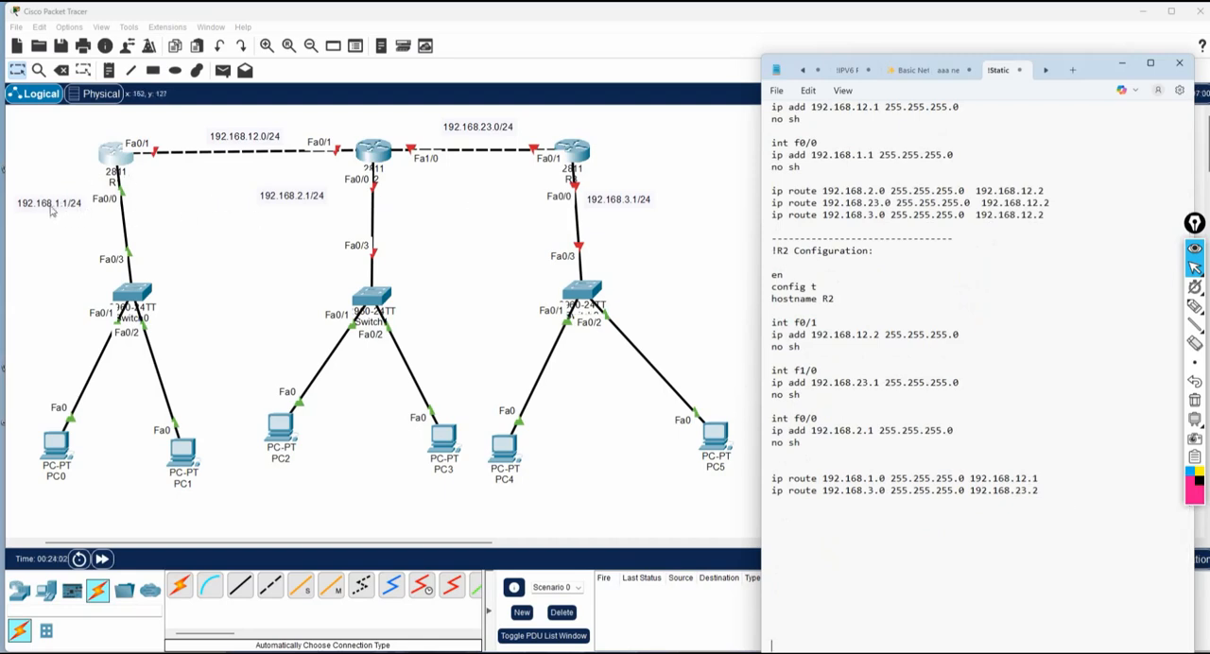
Copy the entire R2 configuration block, from its heading through the last static route.
drag(1068, 491, 754, 253)
right_click(807, 328)
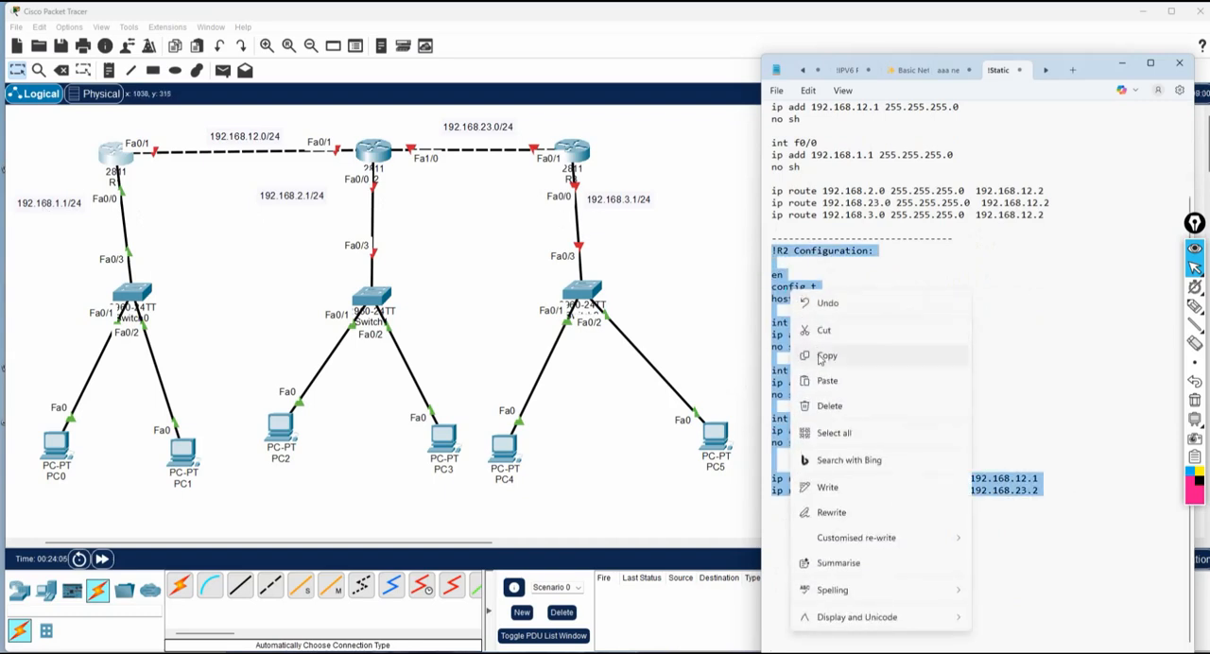
click(819, 356)
Open R2's command line in Packet Tracer and answer no to the initial configuration dialog to reach the router prompt.
click(371, 167)
click(371, 166)
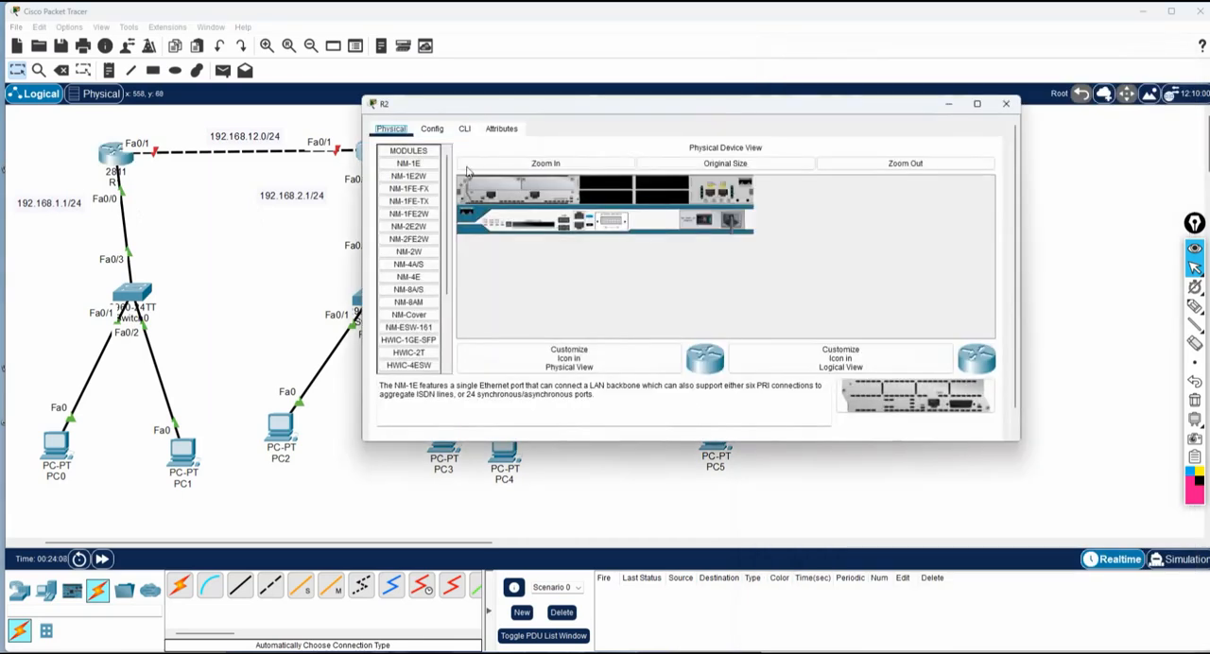
click(465, 128)
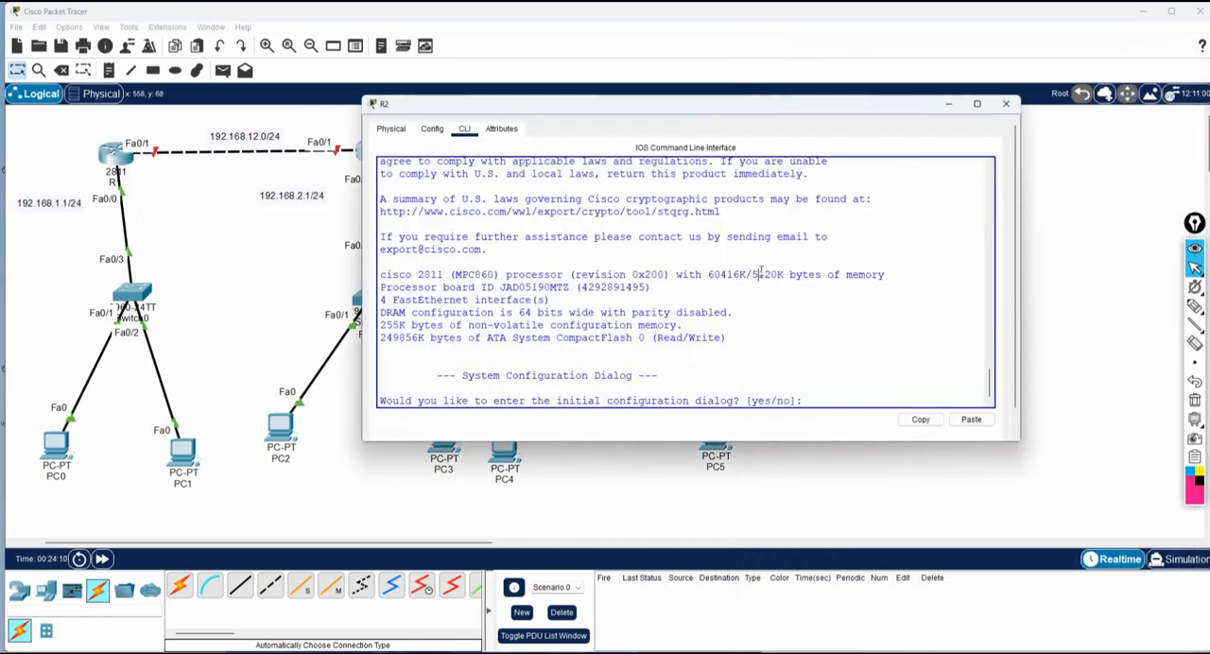
text(no)
key(Return)
key(Return)
key(Return)
key(Return)
key(Return)
key(Return)
key(Return)
key(Return)
key(Return)
key(Return)
key(Return)
key(Return)
key(Return)
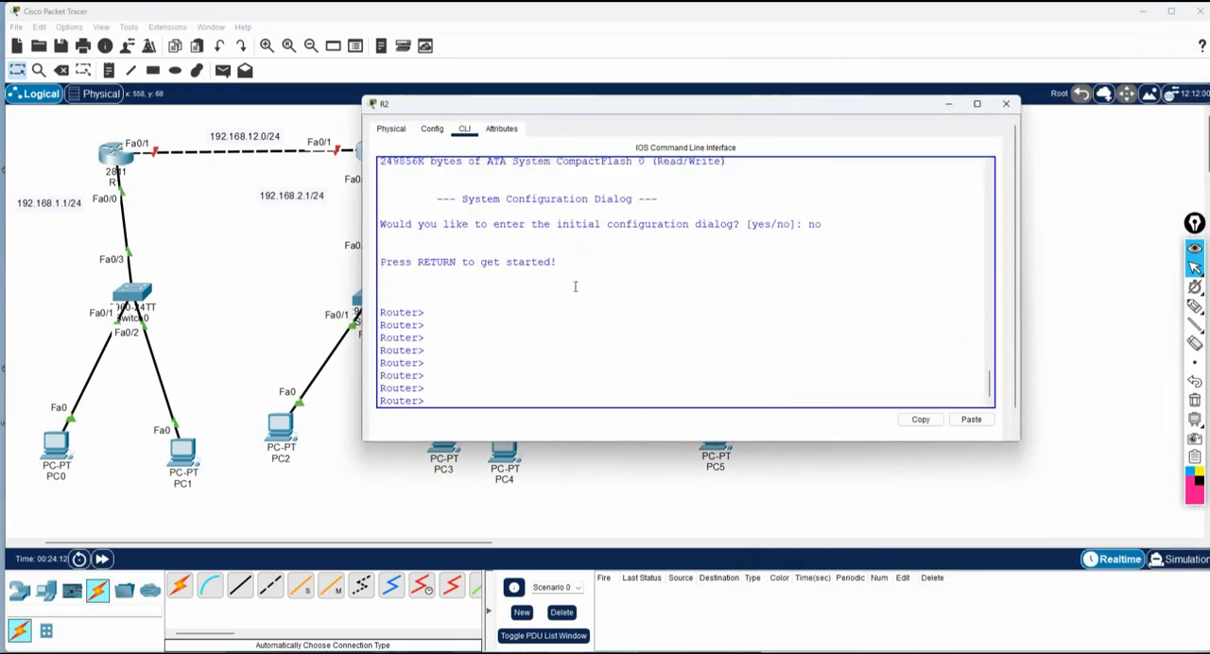
Paste the copied interface and static route configuration at R2's prompt and review the executed commands.
right_click(502, 321)
click(522, 342)
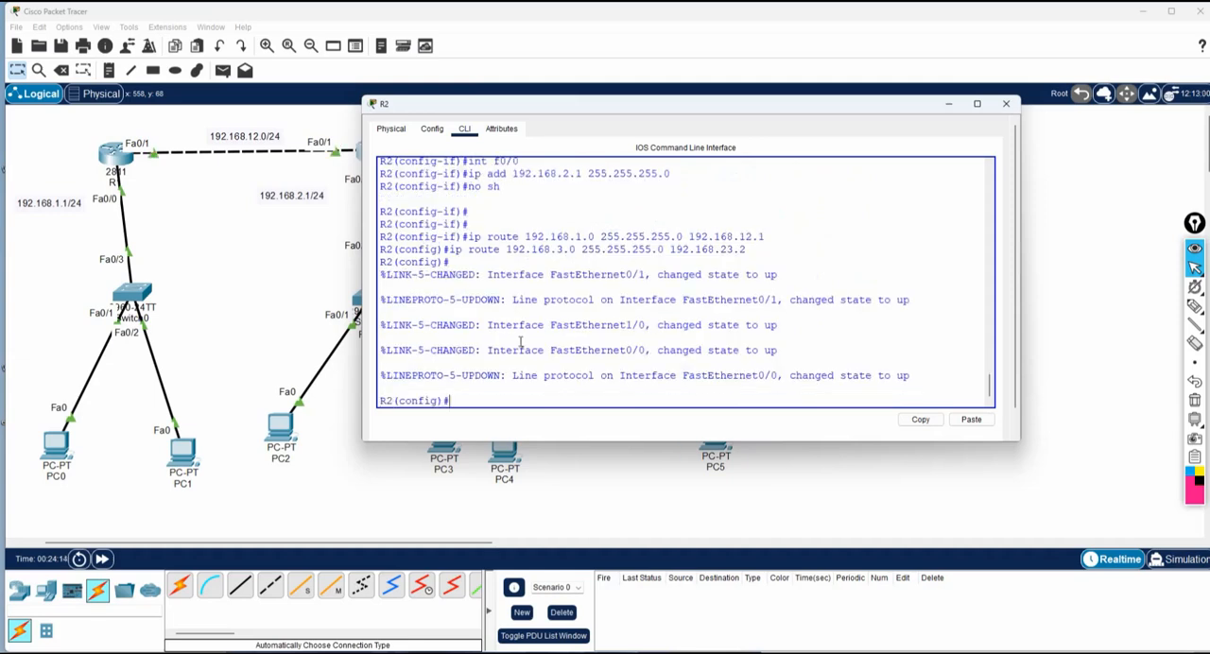
scroll(519, 342, up, 10)
scroll(520, 343, down, 15)
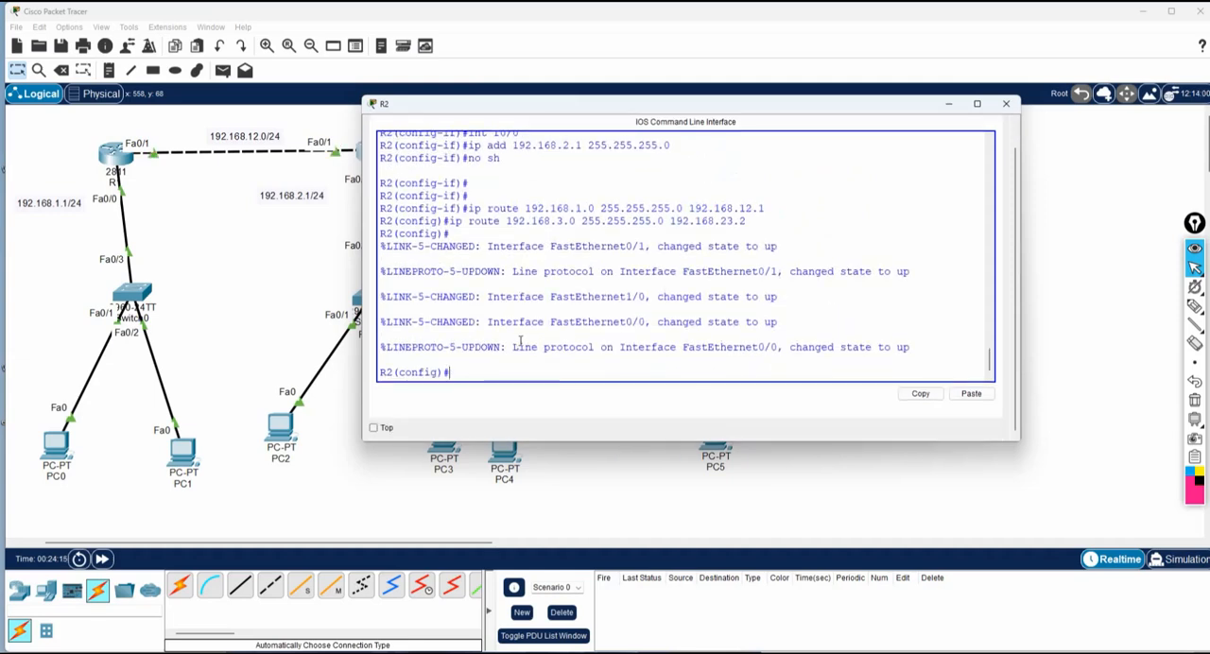
Leave R2's configuration mode and save the configuration with the wr command.
key(ctrl+z)
key(Return)
key(Return)
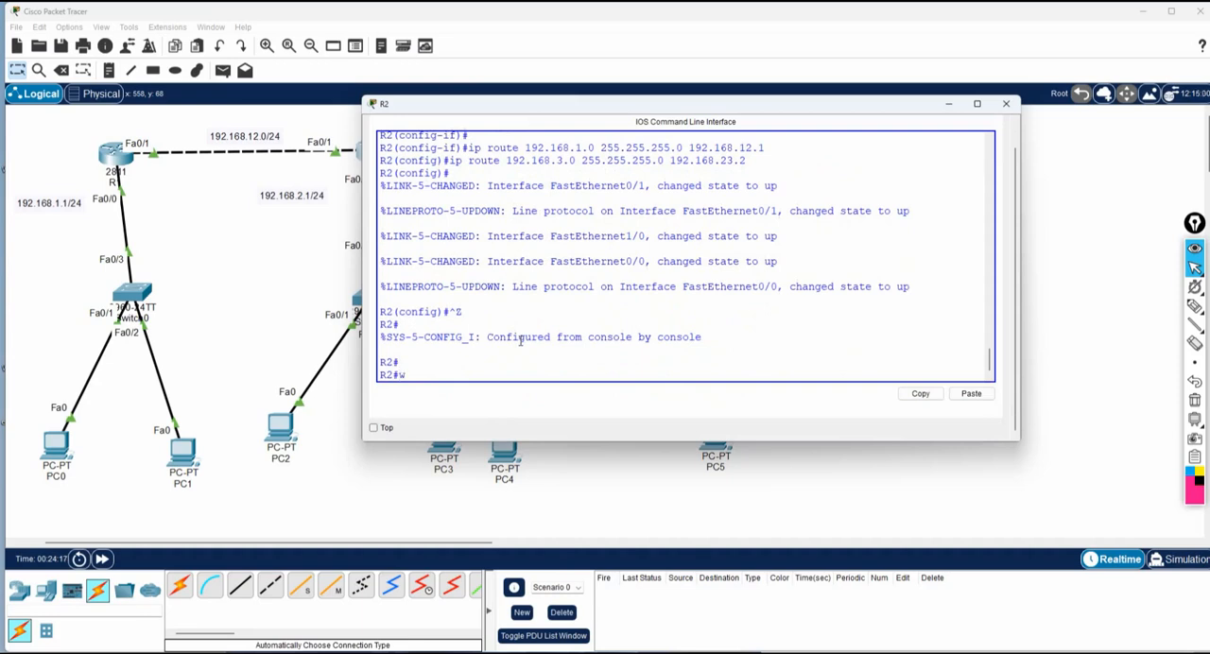
text(wr)
key(Return)
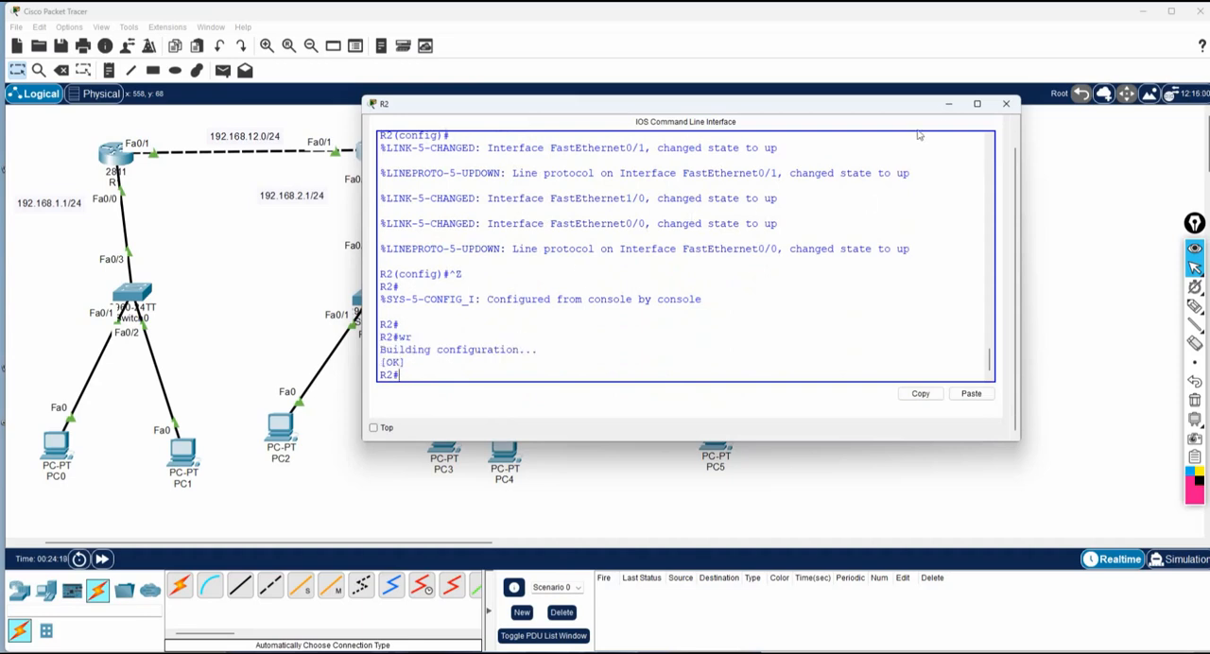
Minimize R2's window and return to Notepad, adding a dashed separator and the heading "!R3 Configuration:" below R2's static routes.
click(949, 104)
click(747, 652)
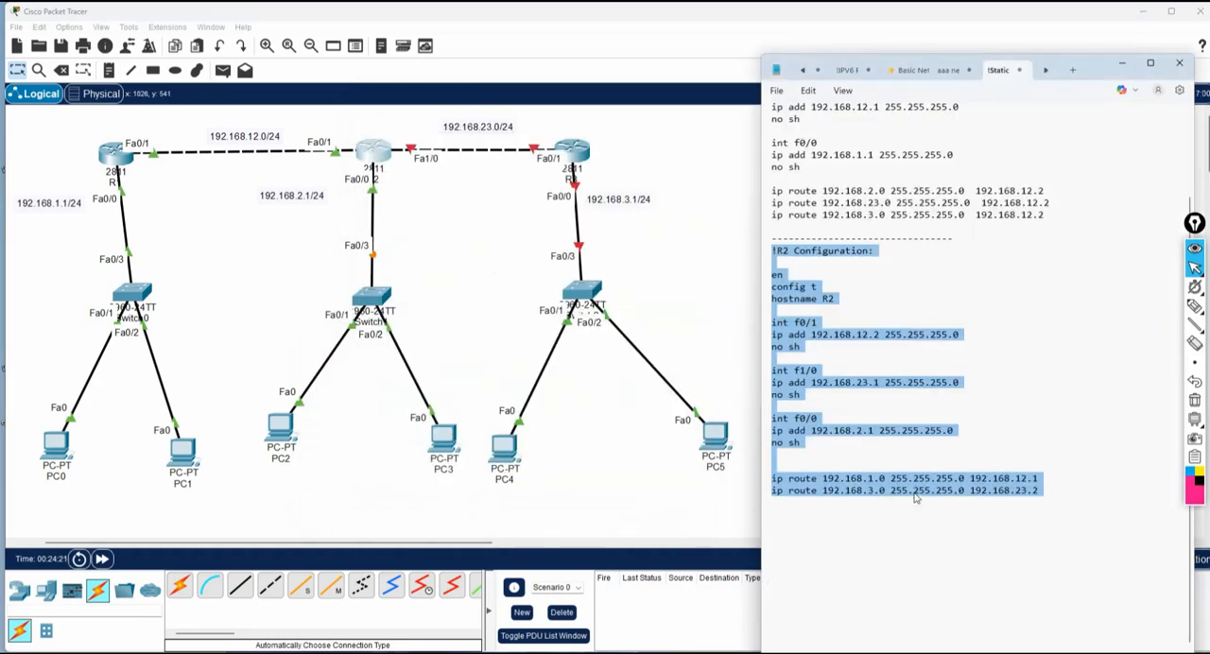
click(1101, 483)
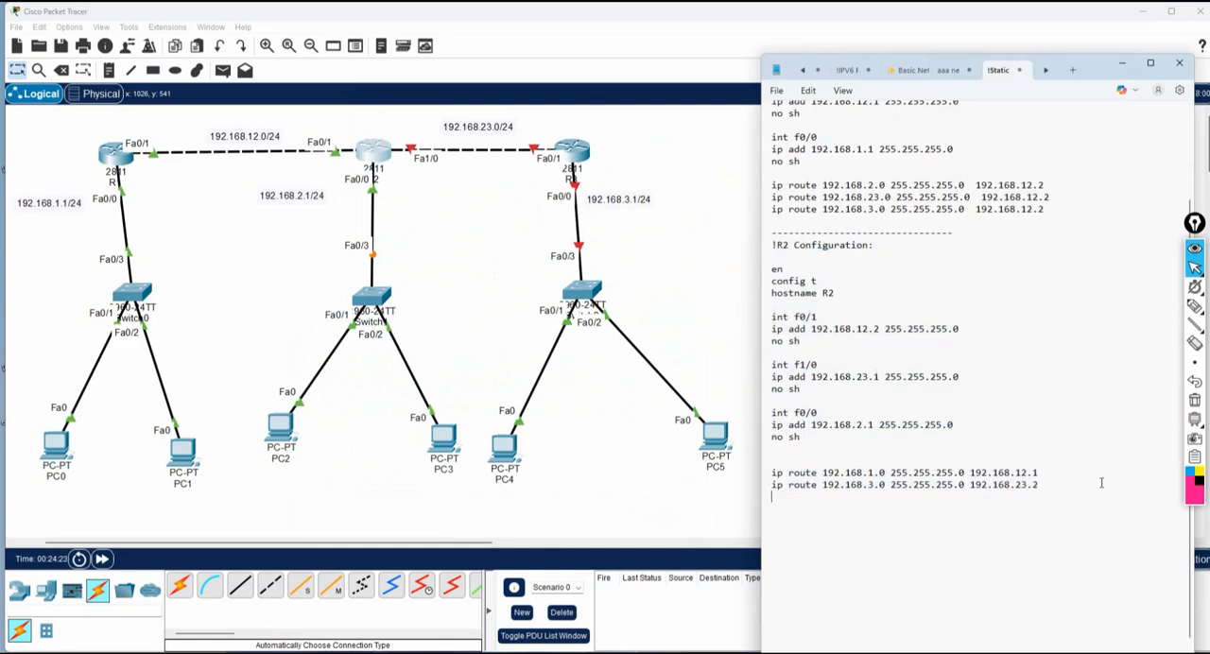
key(Return)
text(----------------------- )
text(!)
text(R3 C)
text(onfiguratio)
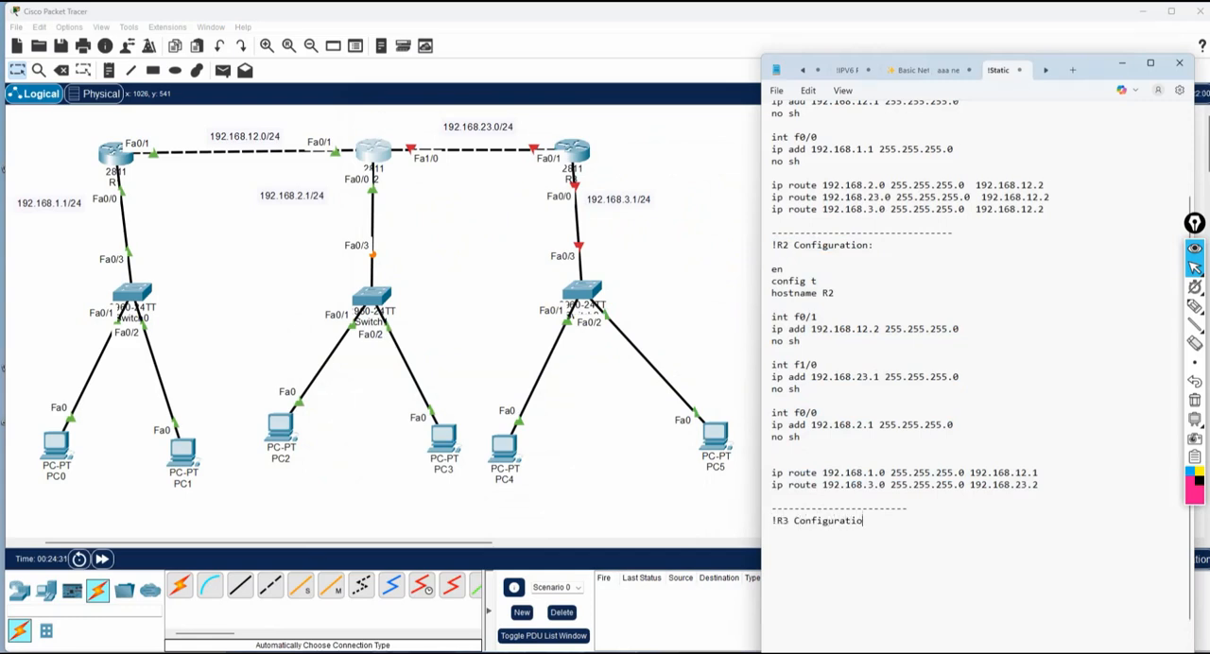
text(n:)
key(Return)
key(Return)
Add the opening R3 commands en, config t and hostname R3 under the heading.
text(en)
key(Return)
text(config t)
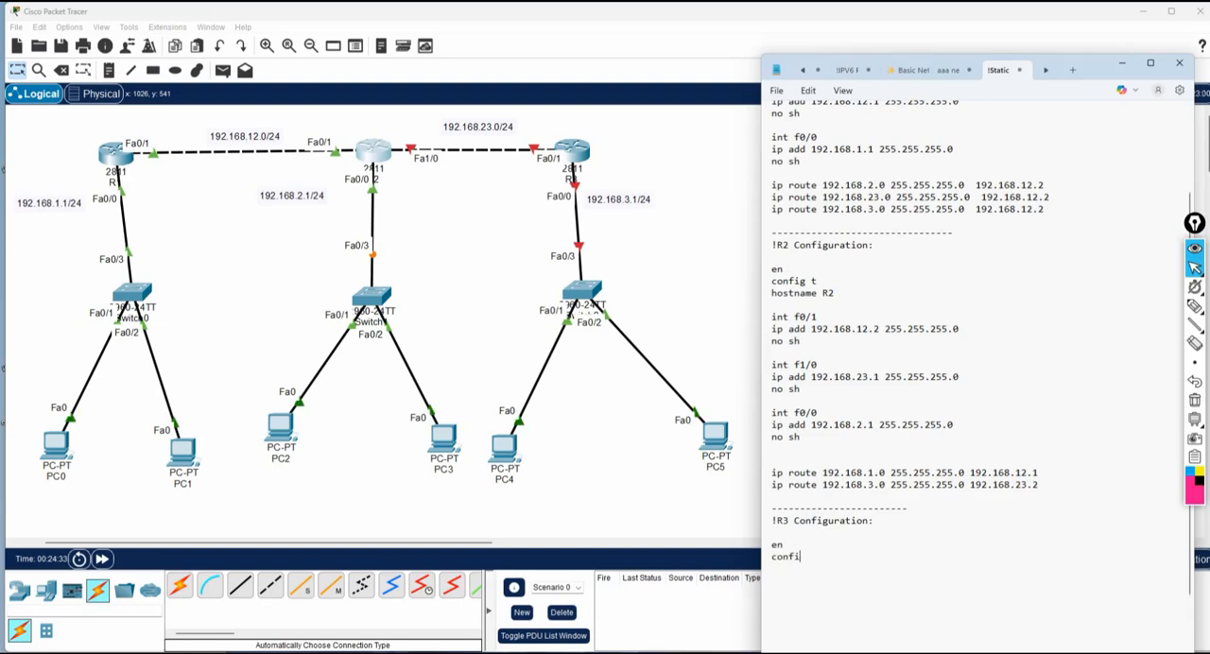
key(Return)
text(hostname R3)
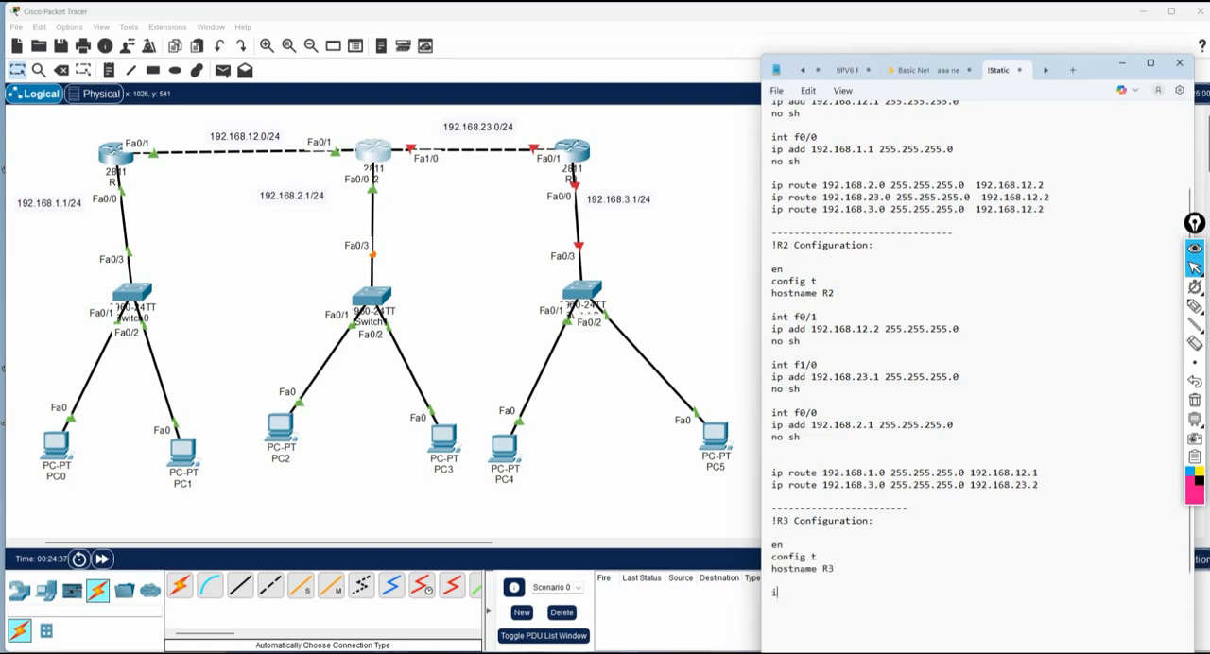
Write R3's int f0/1 commands with ip add 192.168.23.2 255.255.255.0 and no sh.
text(nt f0/1)
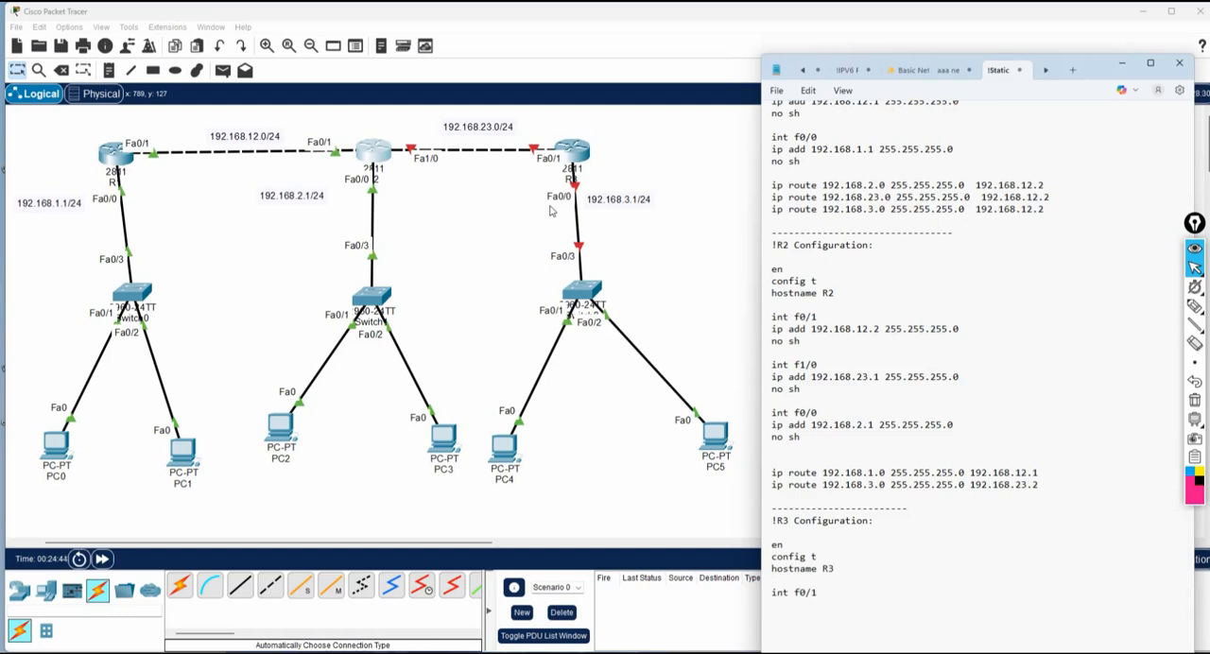
key(Return)
text(ip add 192.168.23.2 255.255.2)
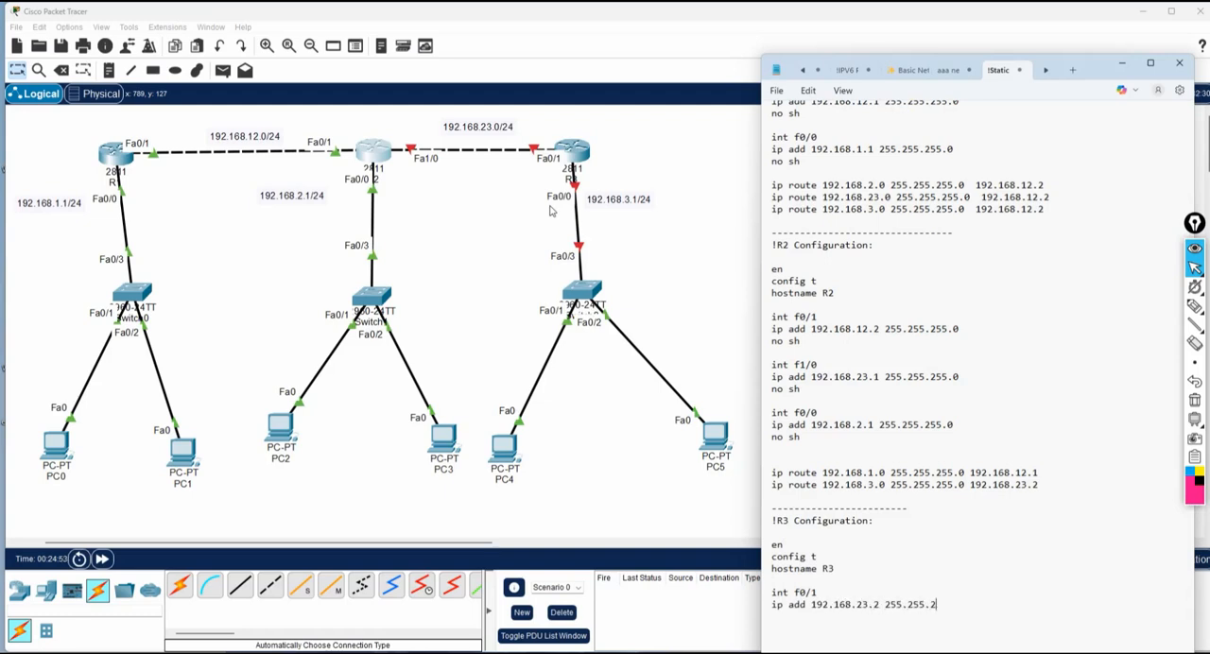
text(55.0 )
text(no sh  )
text(int f)
text(0/0)
Write R3's int f0/0 commands with ip add 192.168.3.1 255.255.255.0 and no sh.
key(Return)
text(ip)
scroll(724, 245, down, 4)
scroll(724, 246, up, 4)
text(add)
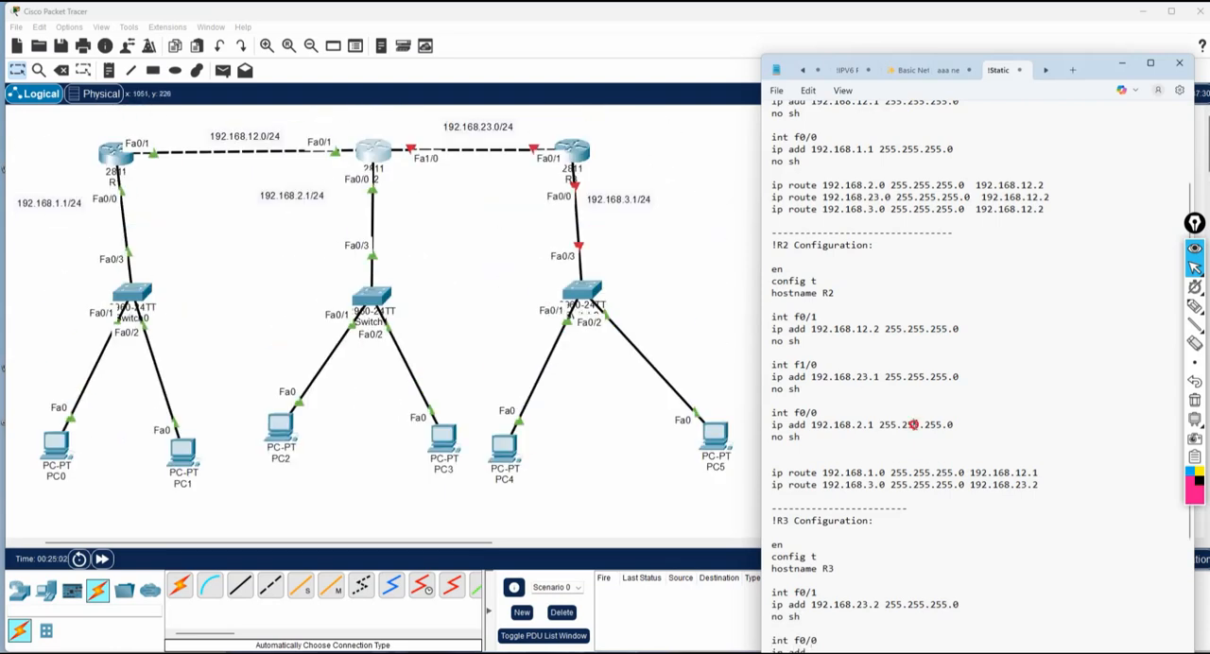
scroll(914, 425, down, 5)
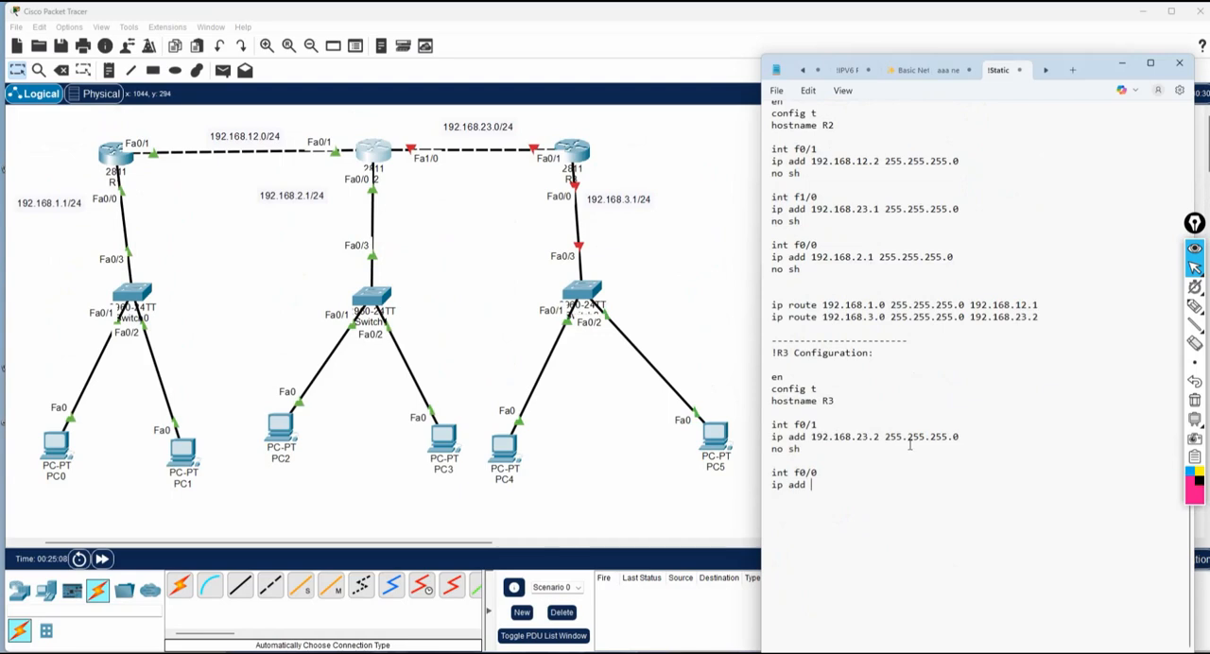
text(192.168.3.1 255.255.255.0)
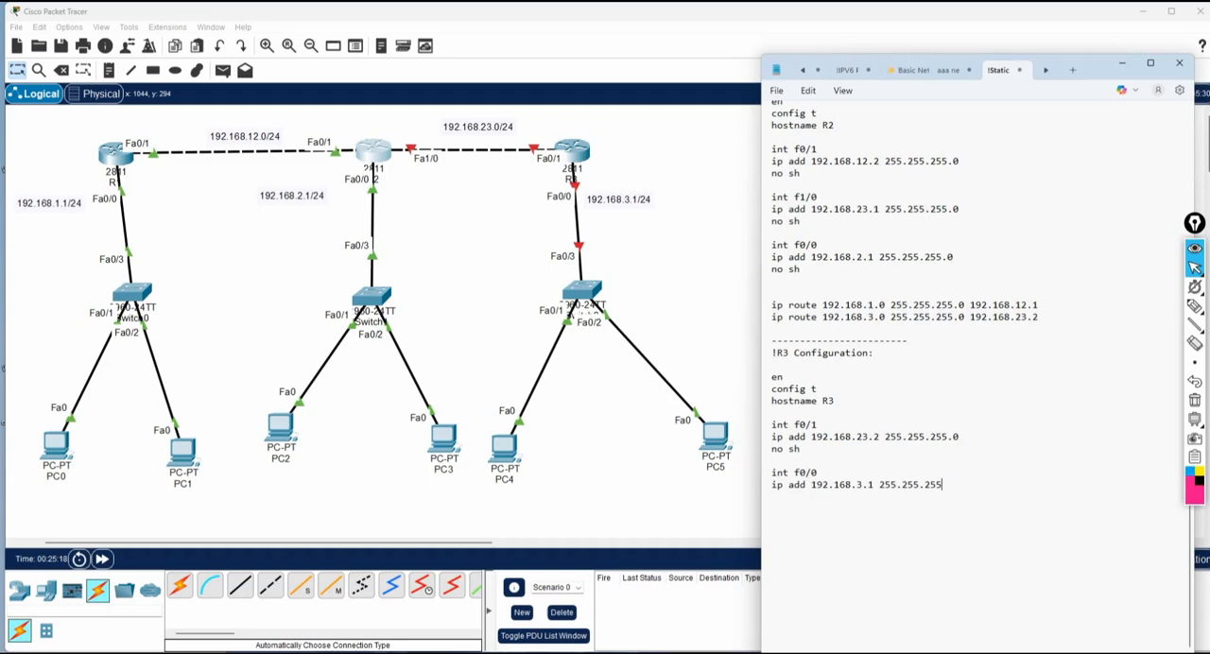
key(Return)
text(no sh)
Sketch temporary arrows from R3 to networks 192.168.12.0, 192.168.2.0 and 192.168.1.0, circle R2's Fa1/0 port, and clear the annotations.
click(1187, 315)
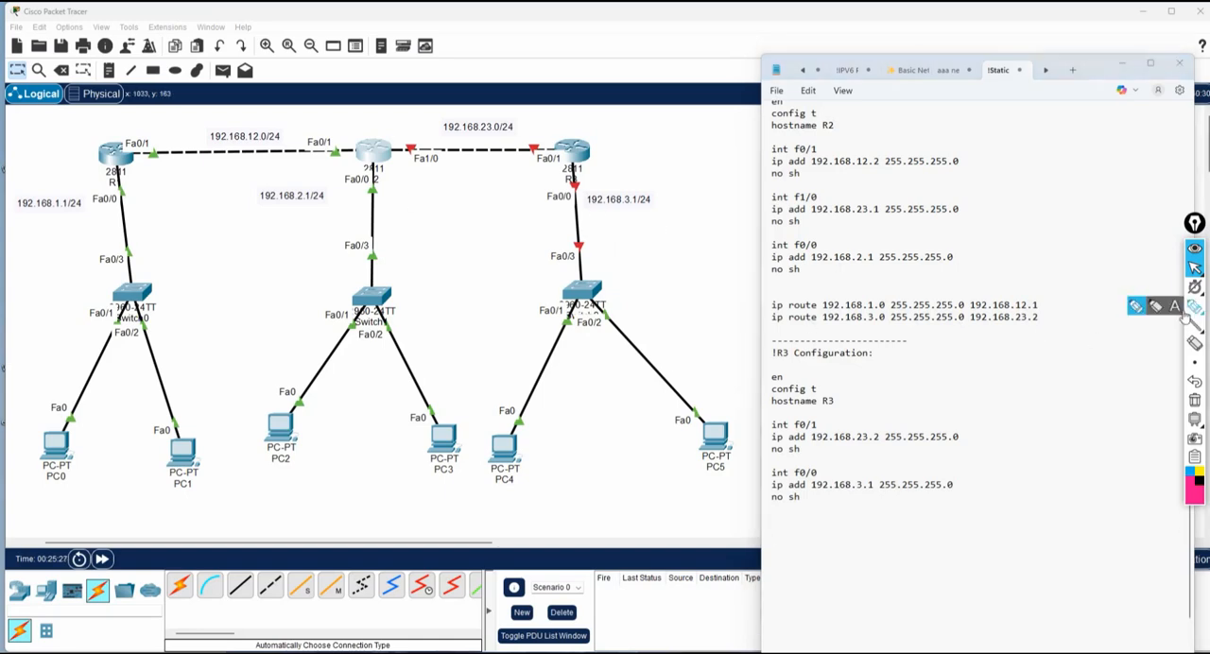
click(1189, 310)
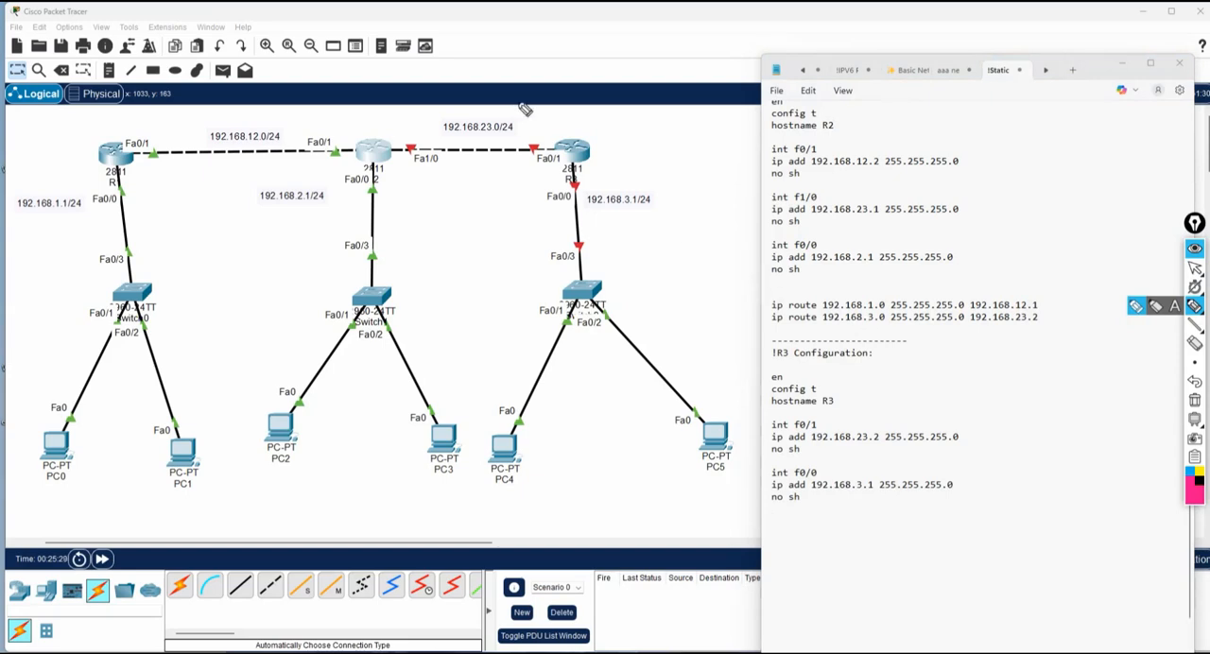
mouse_move(586, 117)
mouse_down()
mouse_move(594, 131)
mouse_move(365, 108)
mouse_move(281, 138)
mouse_up()
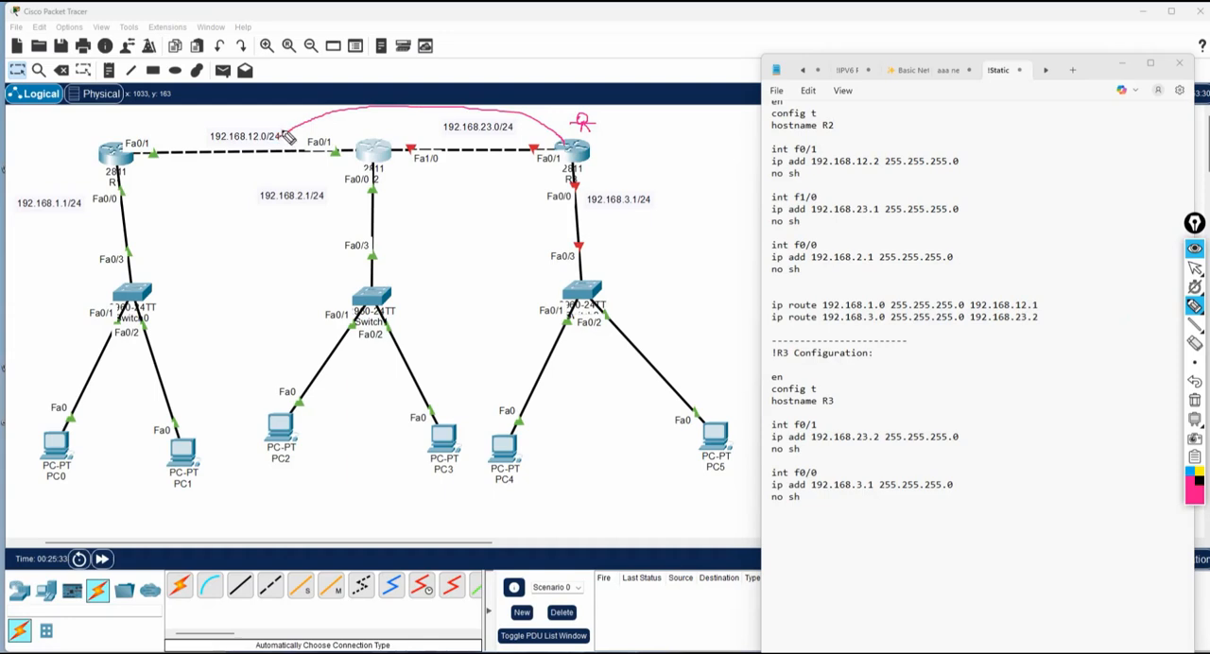
mouse_move(568, 153)
mouse_down()
mouse_move(487, 193)
mouse_move(381, 203)
mouse_up()
mouse_move(577, 152)
mouse_down()
mouse_move(438, 199)
mouse_move(128, 215)
mouse_move(87, 206)
mouse_move(100, 203)
mouse_up()
mouse_move(444, 133)
mouse_down()
mouse_move(405, 130)
mouse_move(423, 169)
mouse_move(433, 163)
mouse_up()
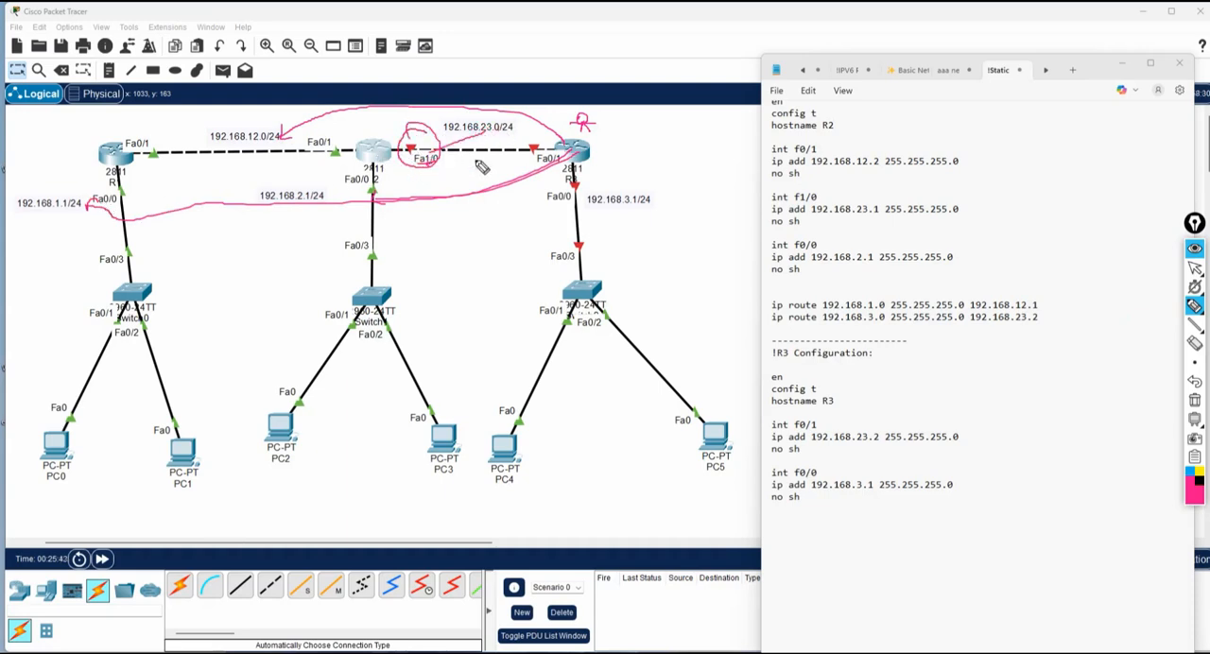
click(1194, 400)
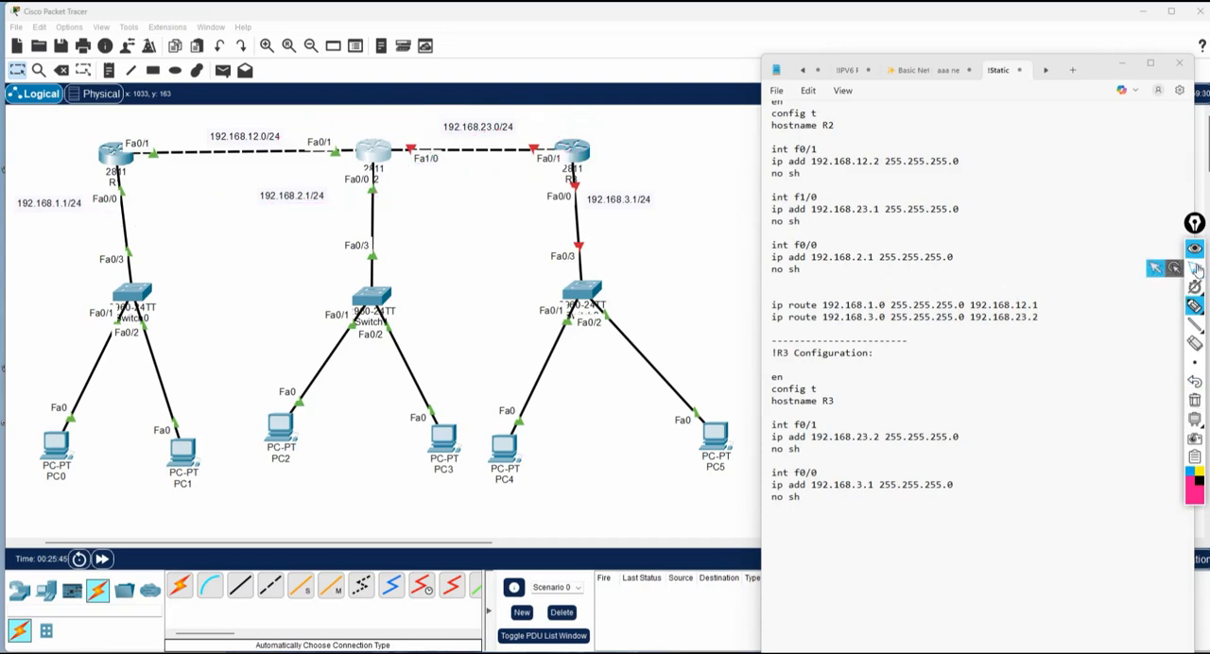
click(1194, 268)
Add R3's static route command ip route 192.168.2.0 255.255.255.0 192.168.23.1 below the interface commands.
click(781, 520)
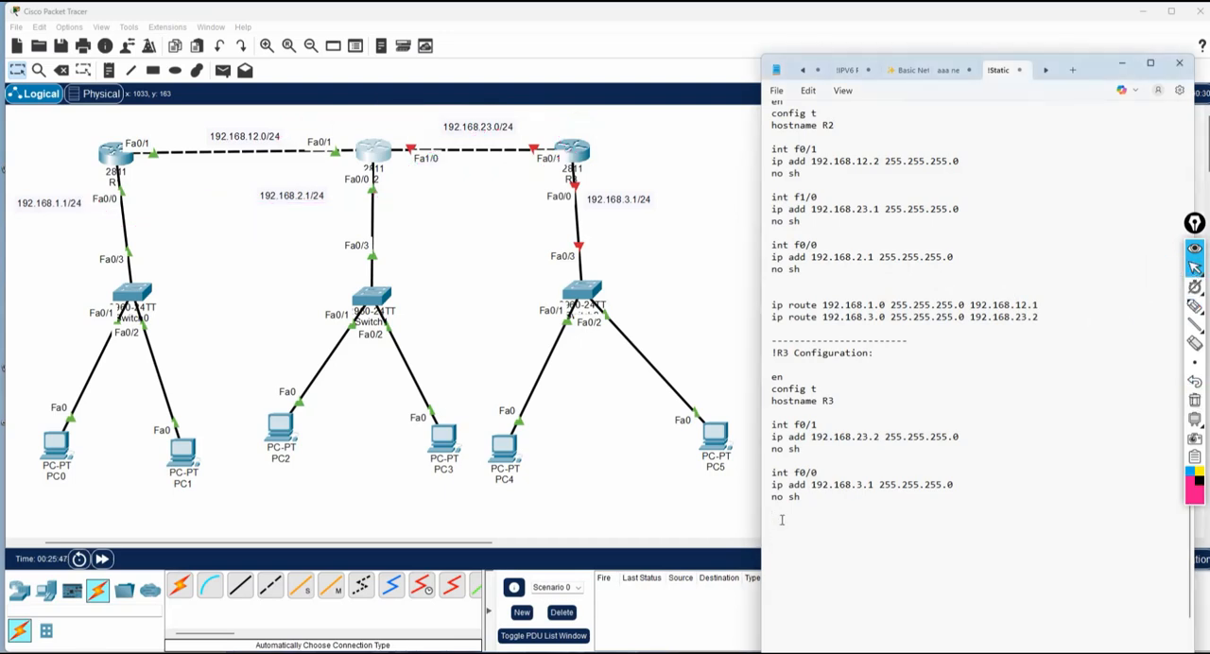
text(ip route 192.168)
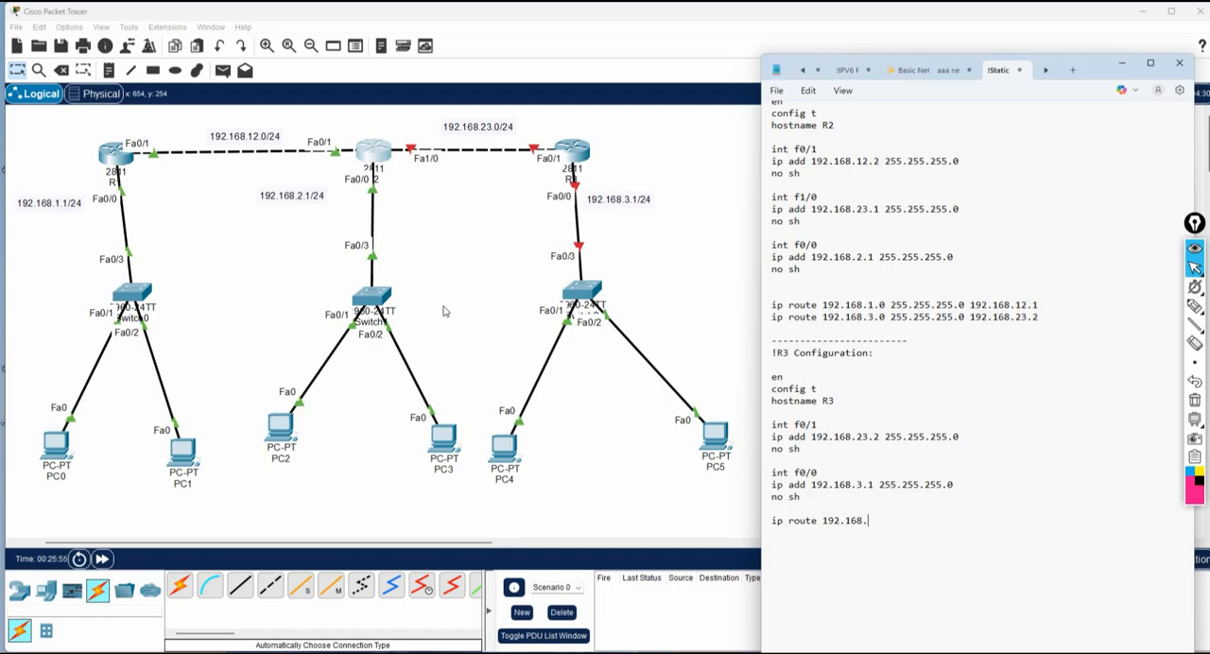
text(.2.0 255.255.255.0 )
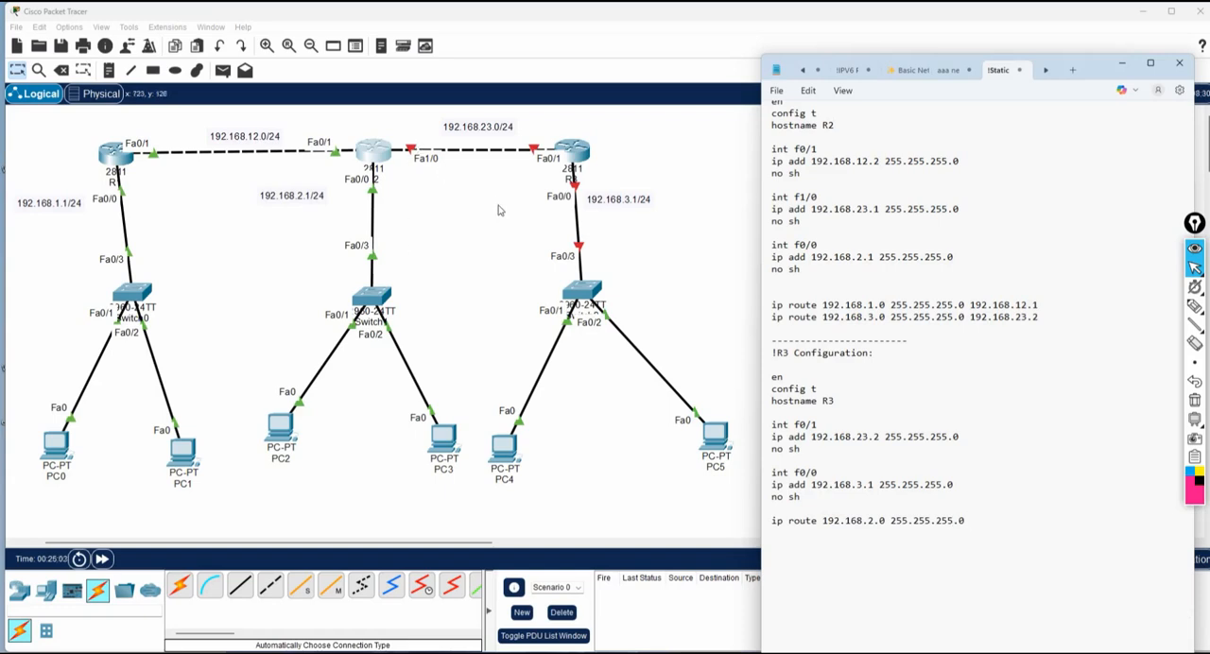
text(192.16)
text(8.23.1 )
text(ip route )
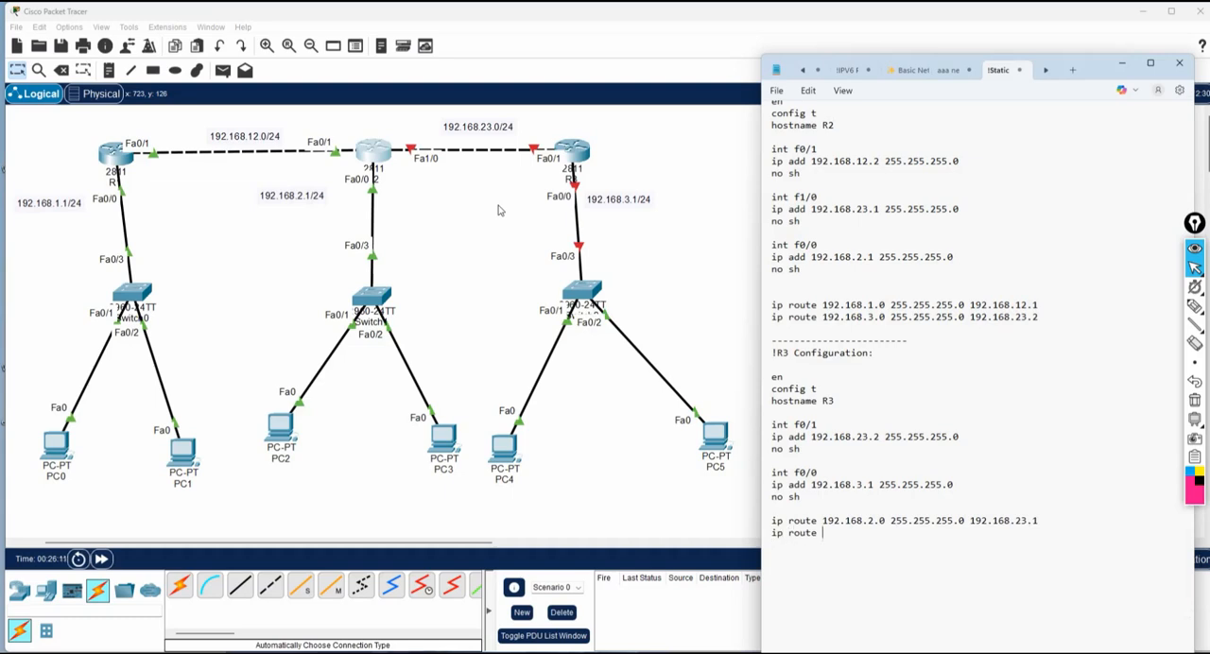
text(192.168.)
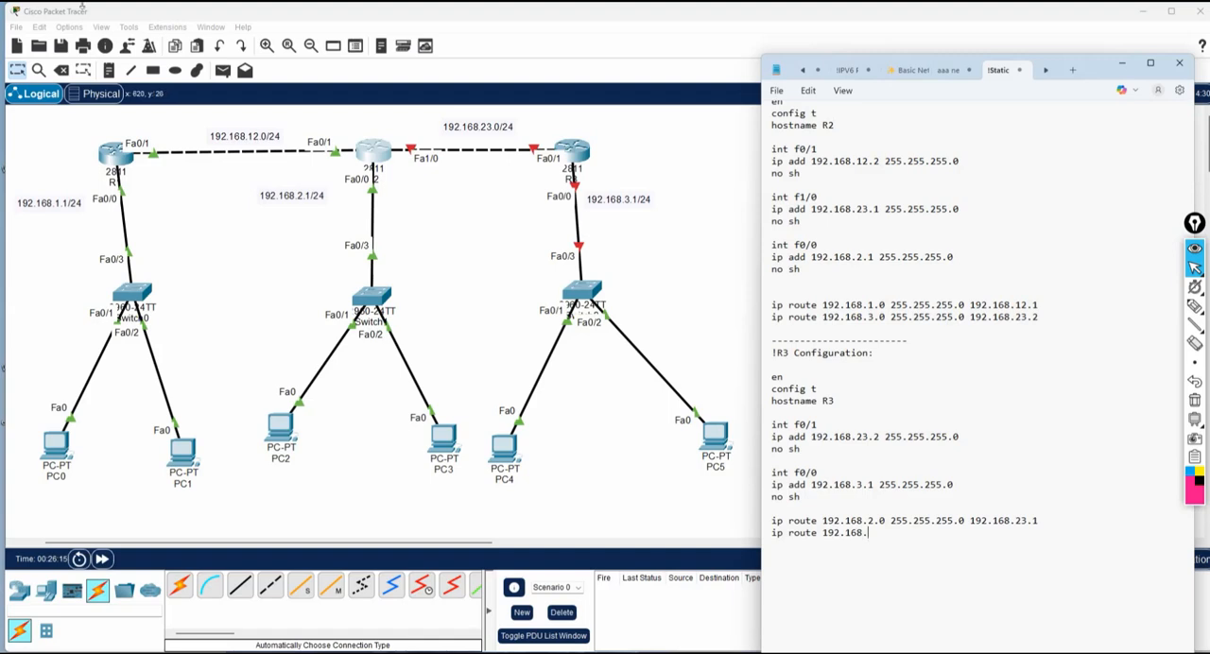
text(12.0 255.255.255.0 192.1)
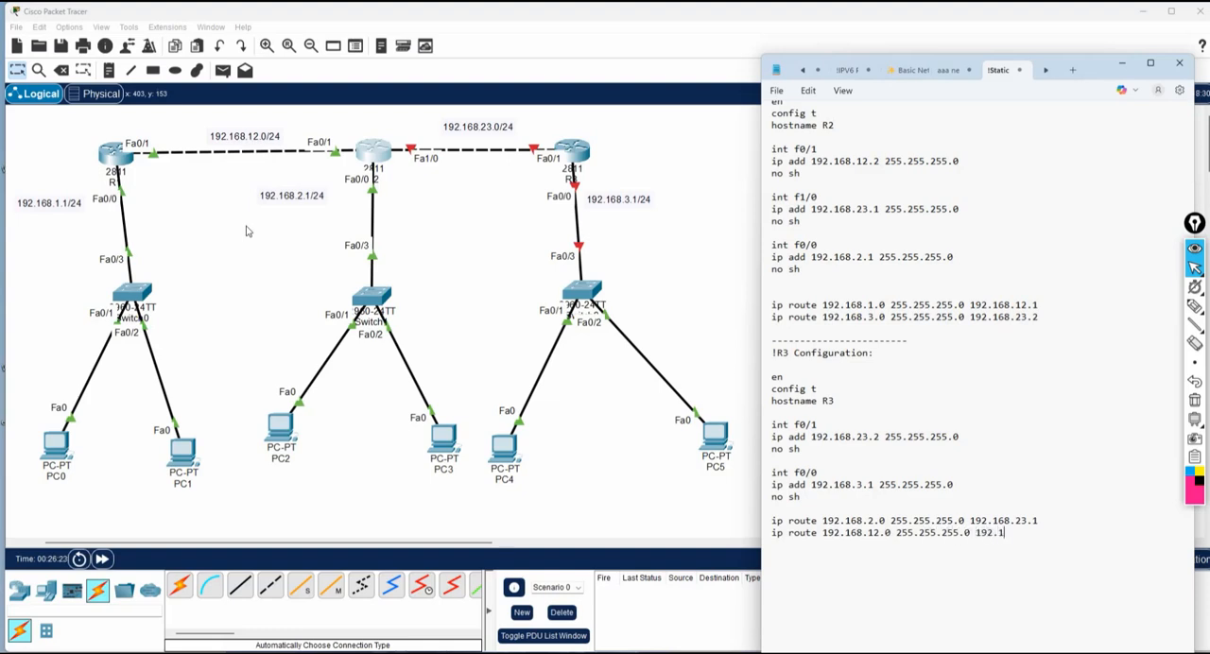
text(68.23.1)
Add R3's second static route, ip route 192.168.12.0 255.255.255.0 192.168.23.1, and highlight its next-hop address.
drag(1045, 533, 973, 532)
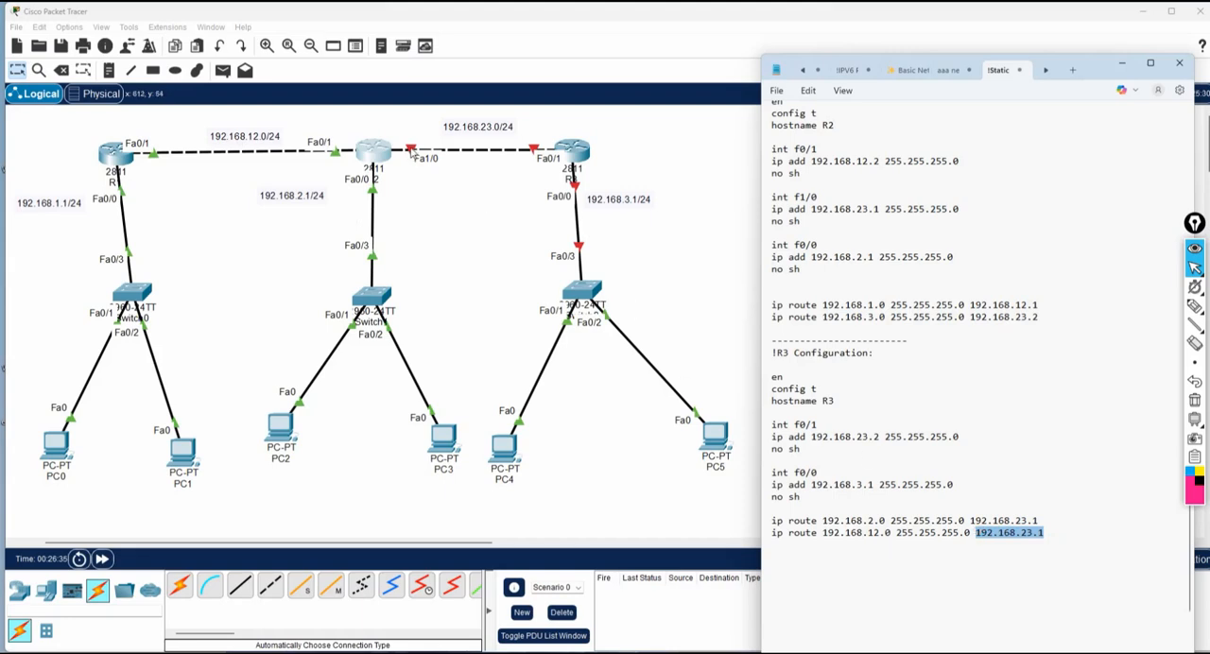
click(1107, 541)
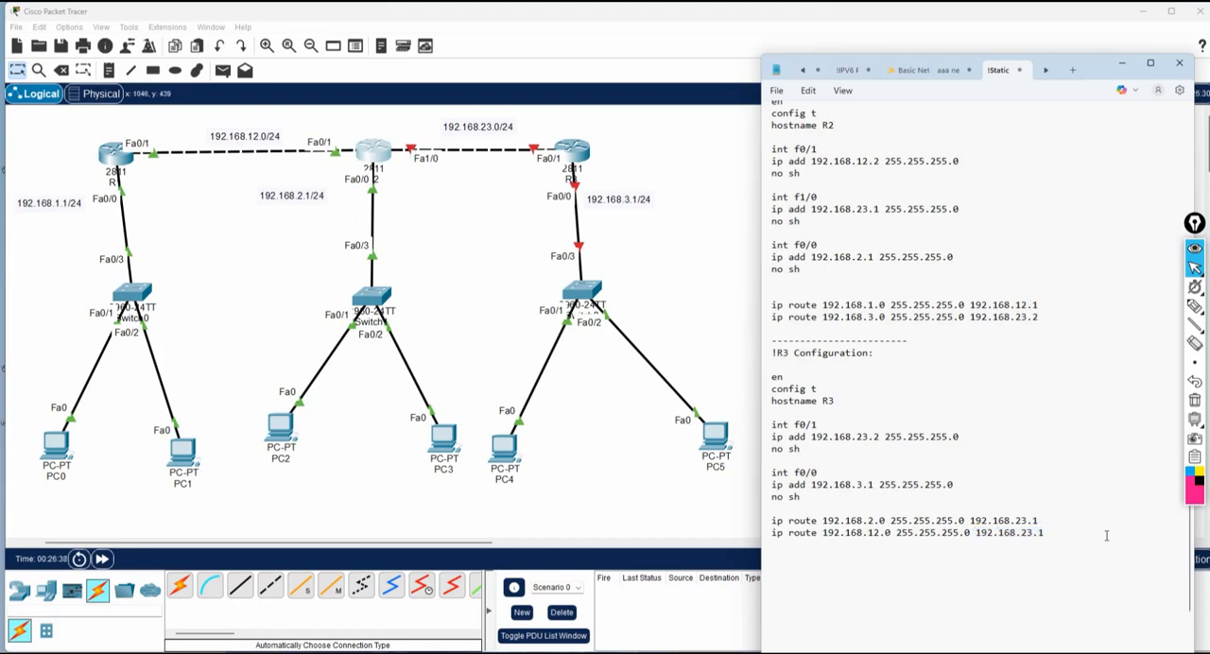
Add R3's third static route, ip route 192.168.1.0 255.255.255.0 192.168.23.1.
text(ip route 192.168.)
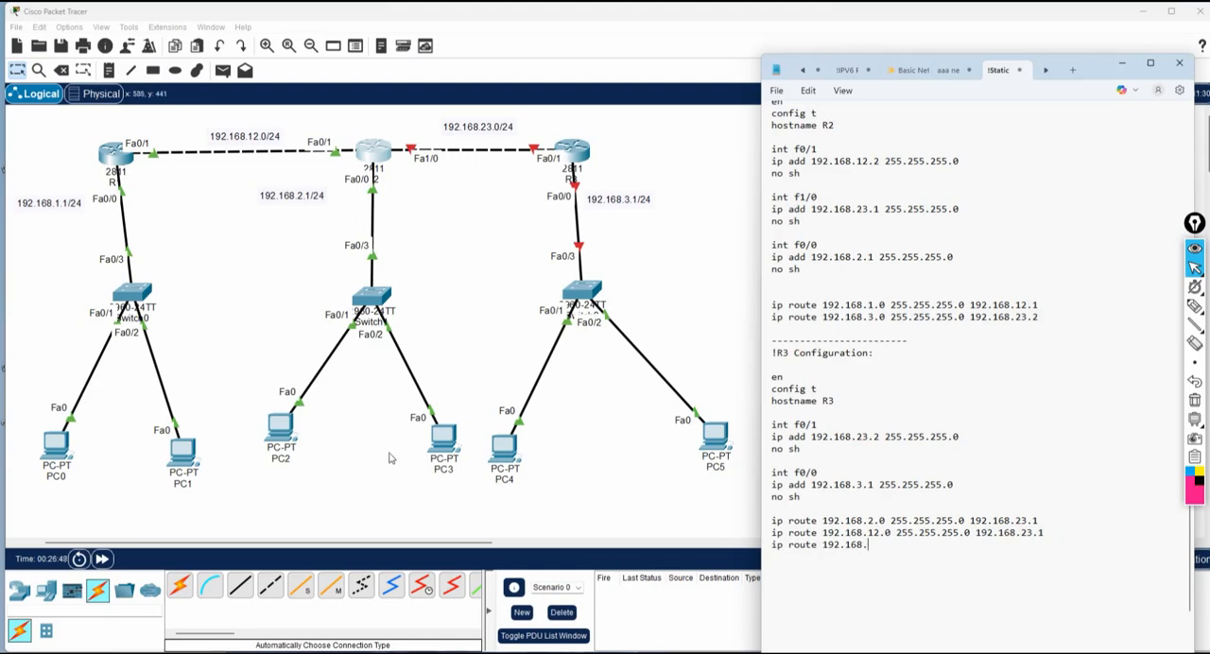
text(1.0 255.255.255.0 1)
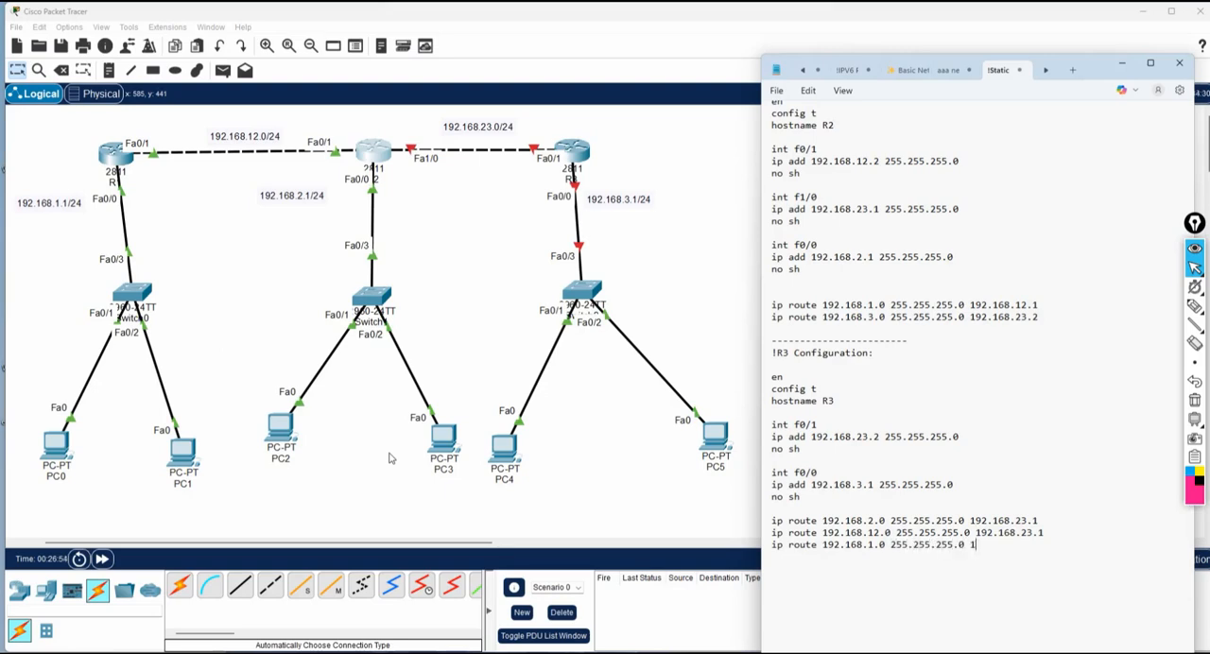
text(92.168.23.1)
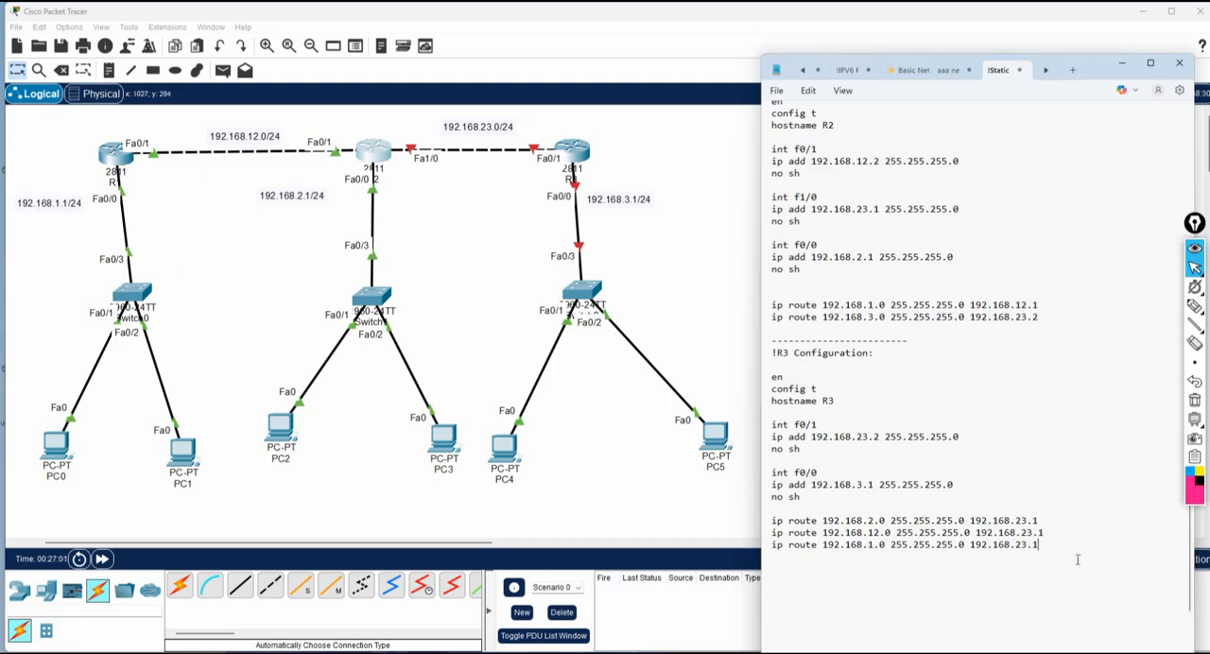
Copy the whole R3 configuration block, then open R3's command line in Packet Tracer and answer no to the initial configuration dialog.
drag(1040, 546, 741, 360)
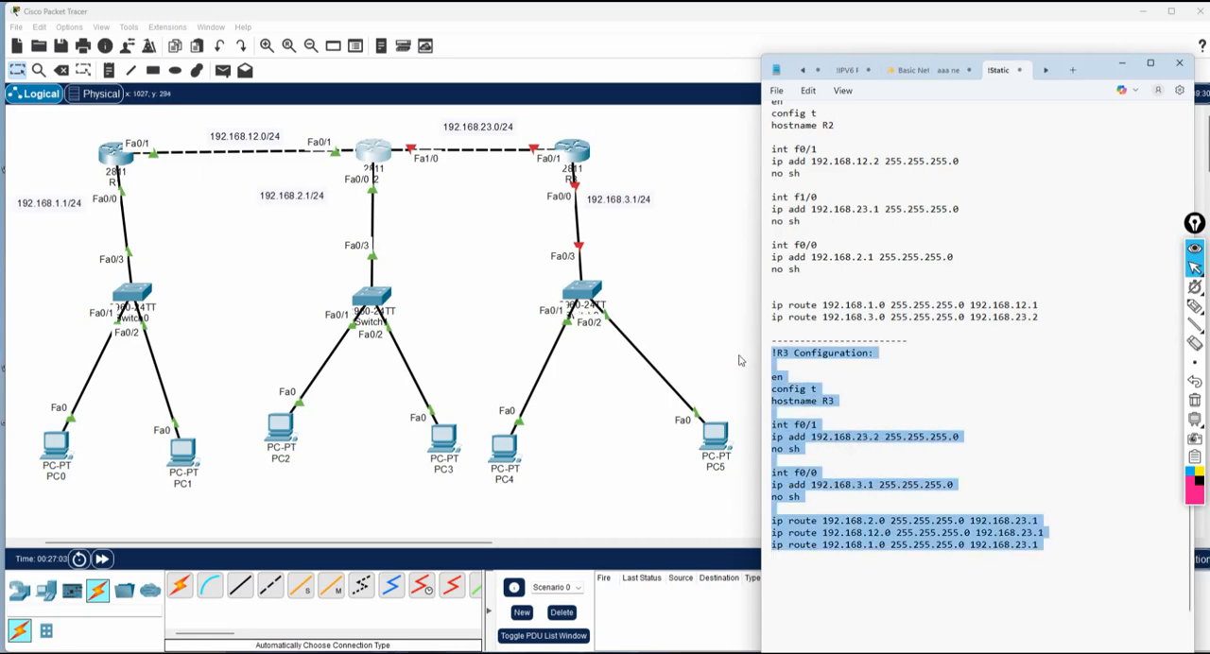
click(571, 151)
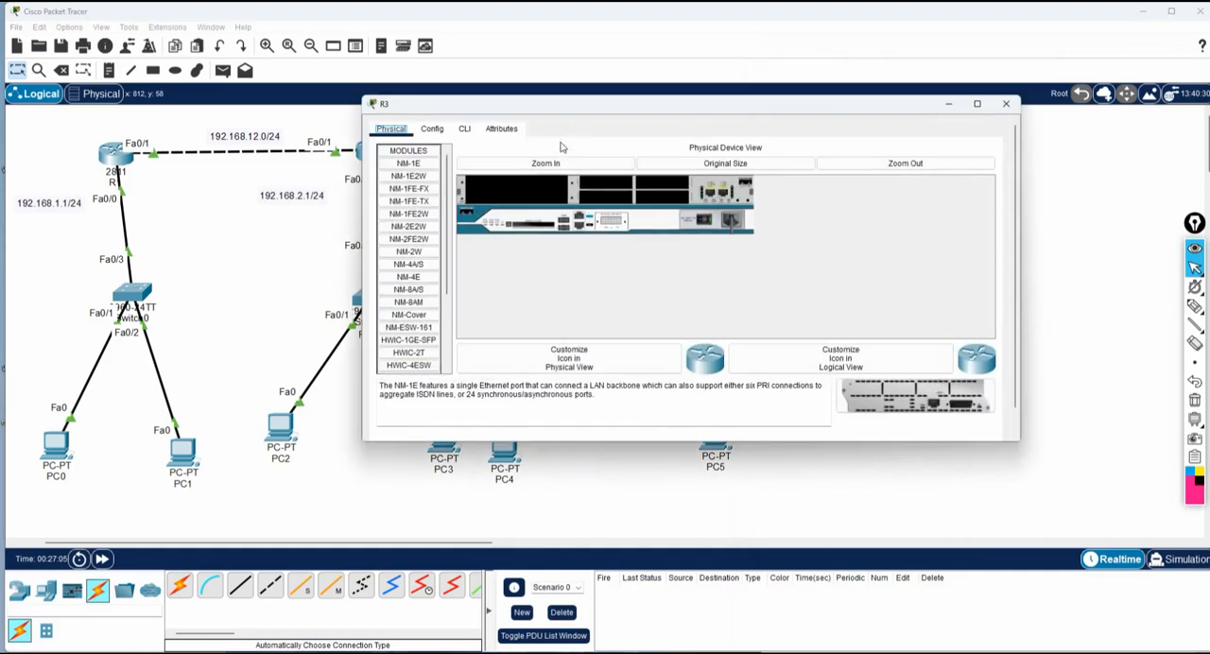
click(466, 129)
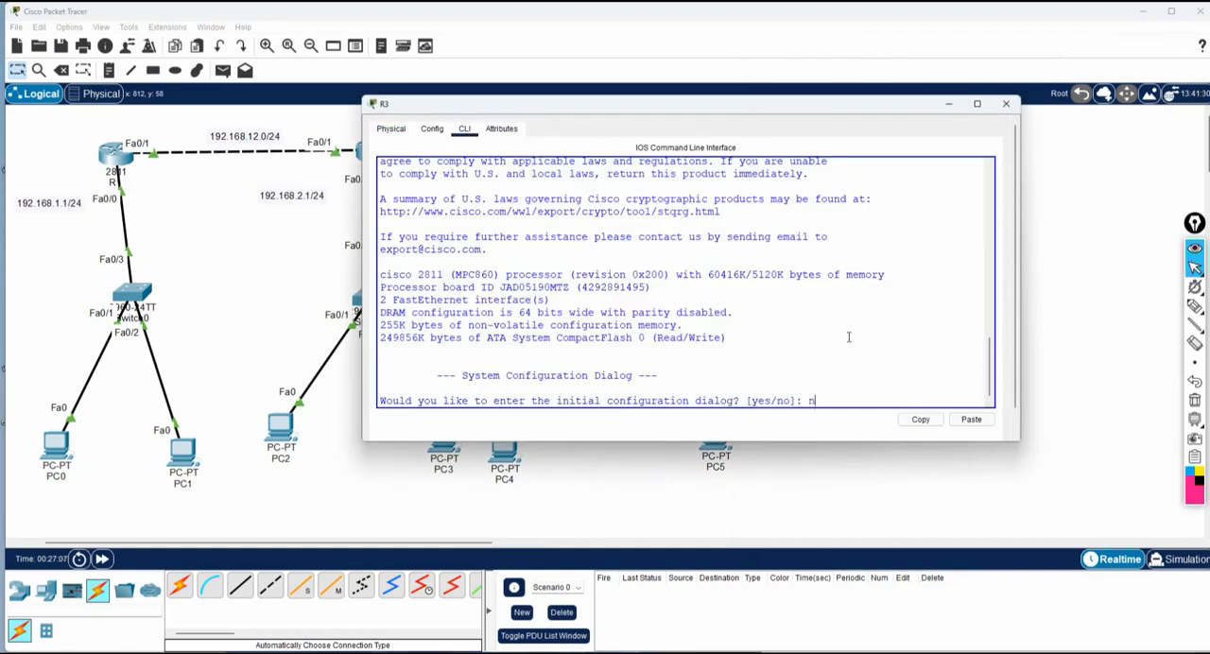
text(no)
key(Return)
key(Return)
key(Return)
key(Return)
key(Return)
key(Return)
key(Return)
key(Return)
key(Return)
key(Return)
key(Return)
key(Return)
key(Return)
key(Return)
key(Return)
key(Return)
key(Return)
key(Return)
Paste the copied configuration at R3's prompt, leave configuration mode, and save it with the wr command.
right_click(651, 324)
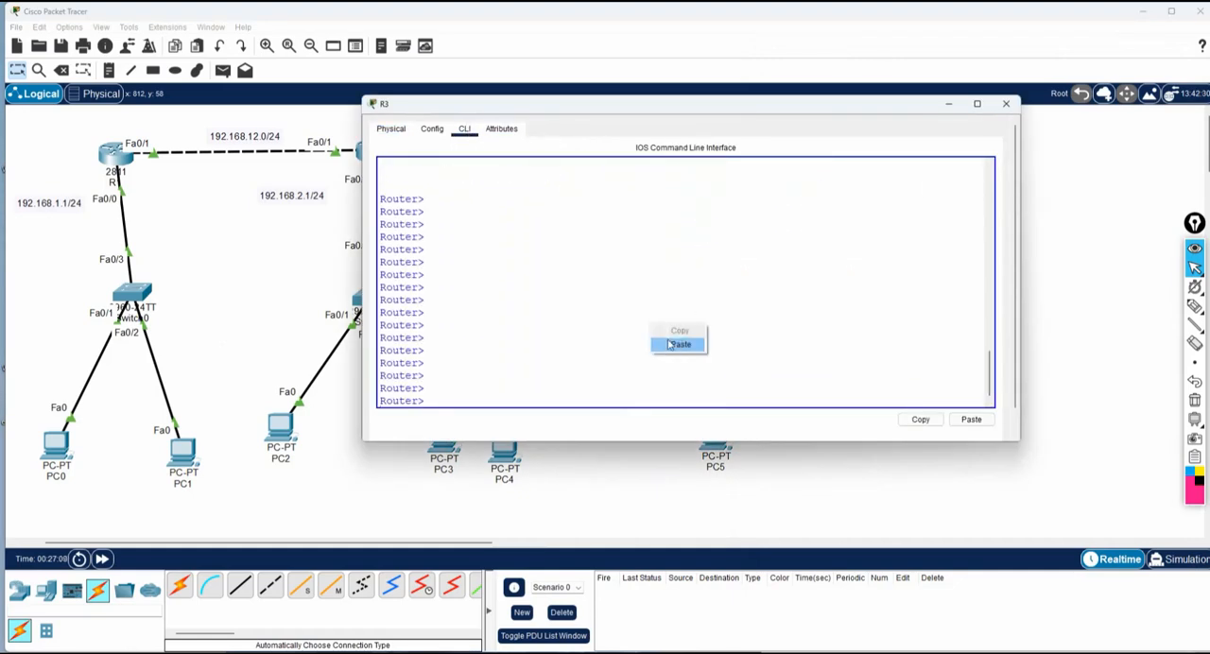
click(673, 346)
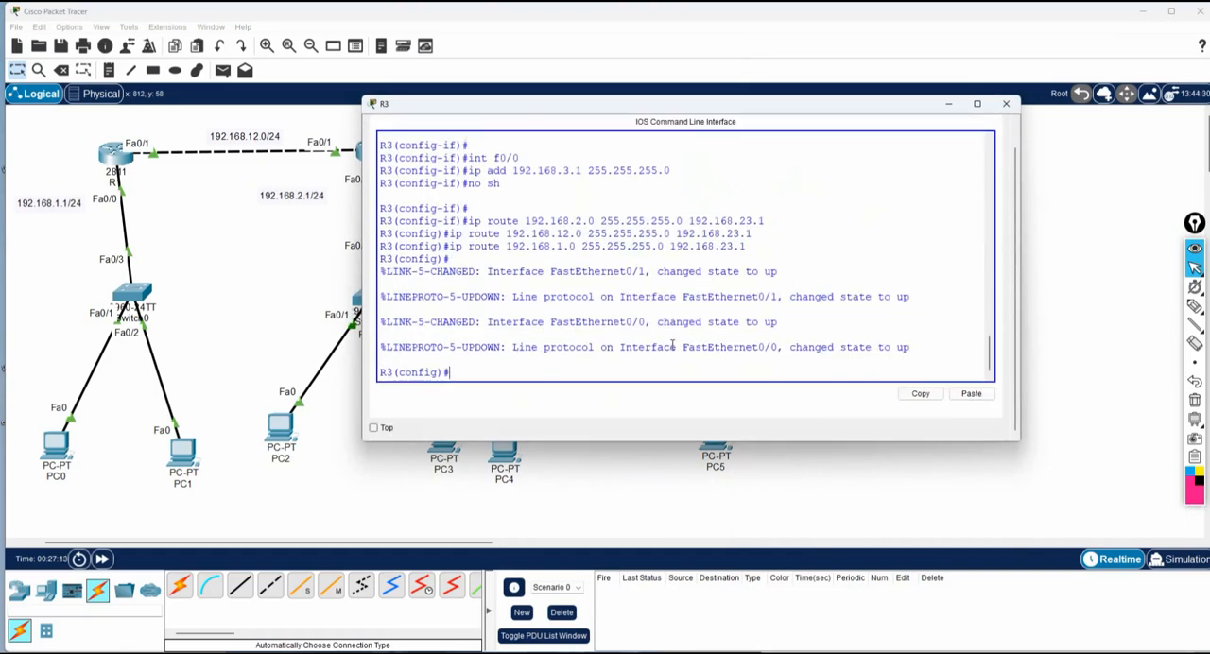
key(ctrl+z)
key(Return)
text(wr)
key(Return)
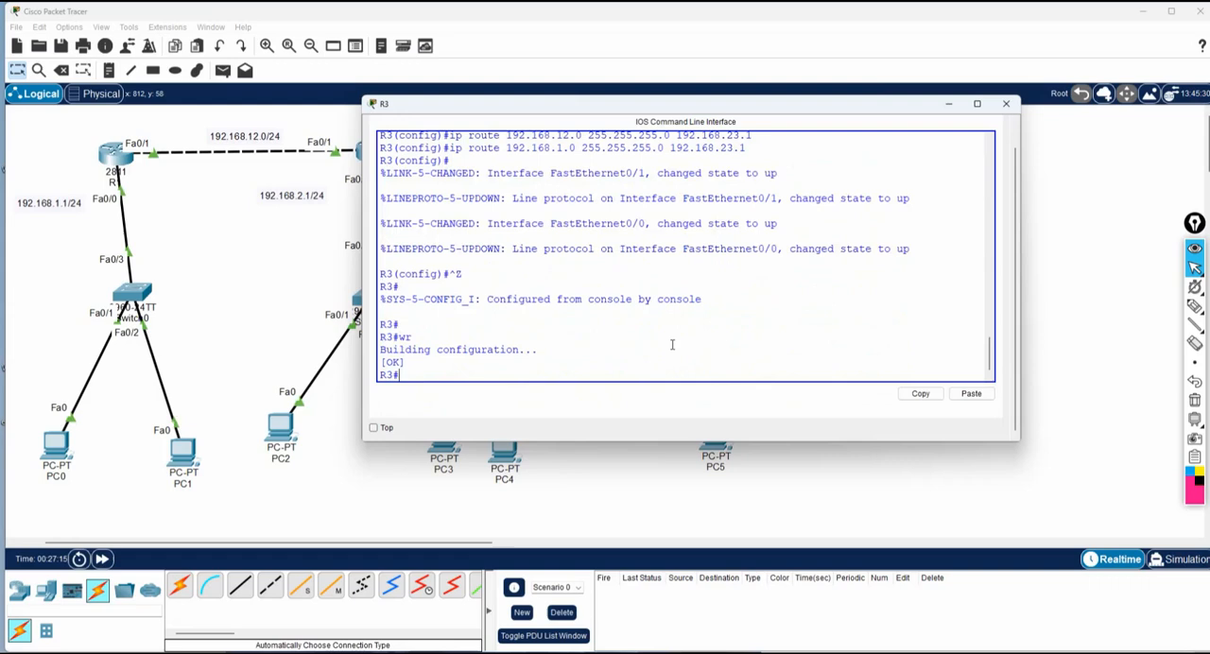
Review the interface and static route commands executed in R3's command line, through to the configuration save.
scroll(672, 344, up, 5)
scroll(501, 196, up, 1)
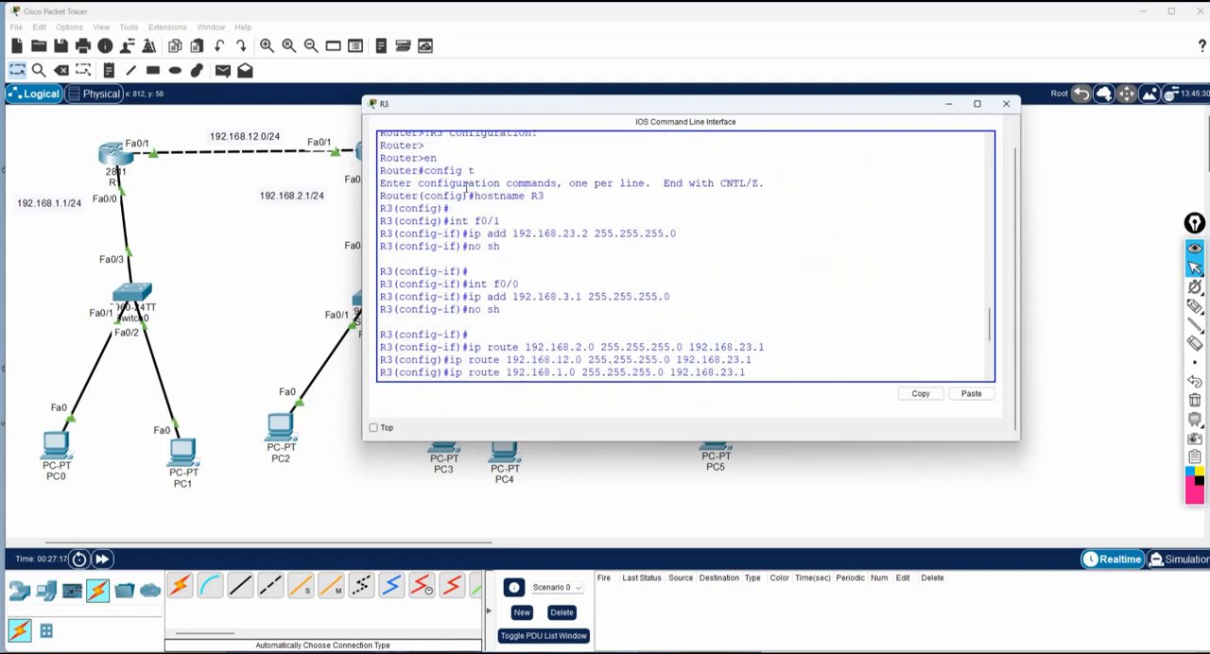
drag(487, 221, 772, 371)
scroll(716, 315, down, 4)
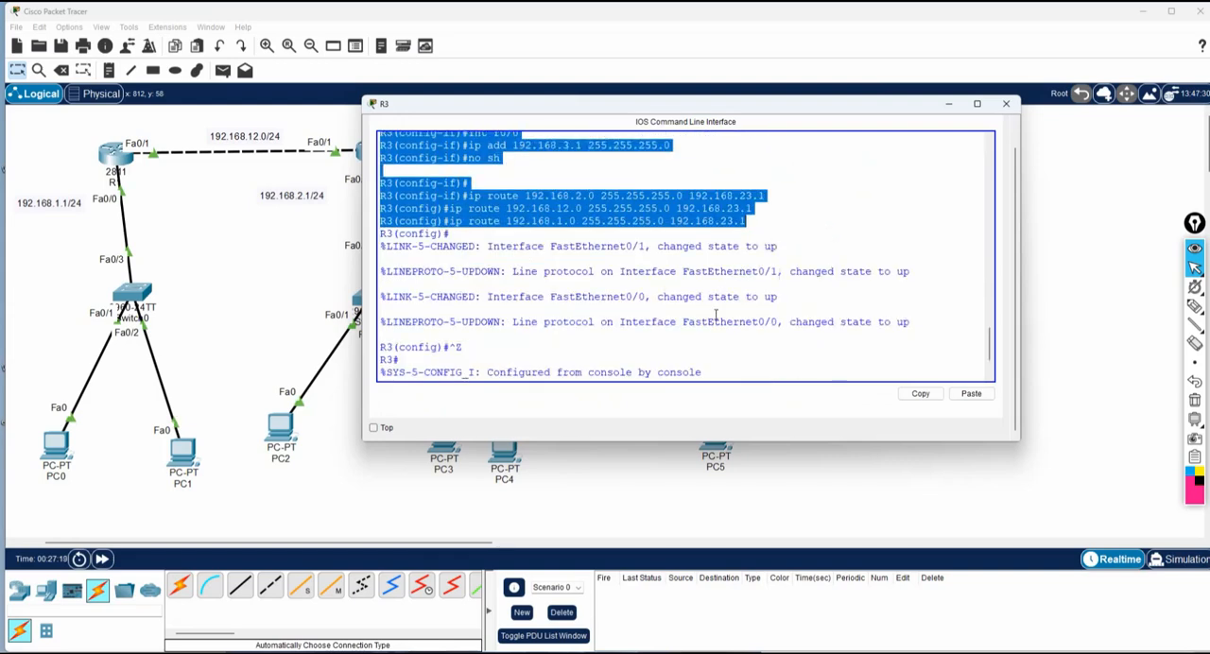
key(Return)
text(wr)
key(Return)
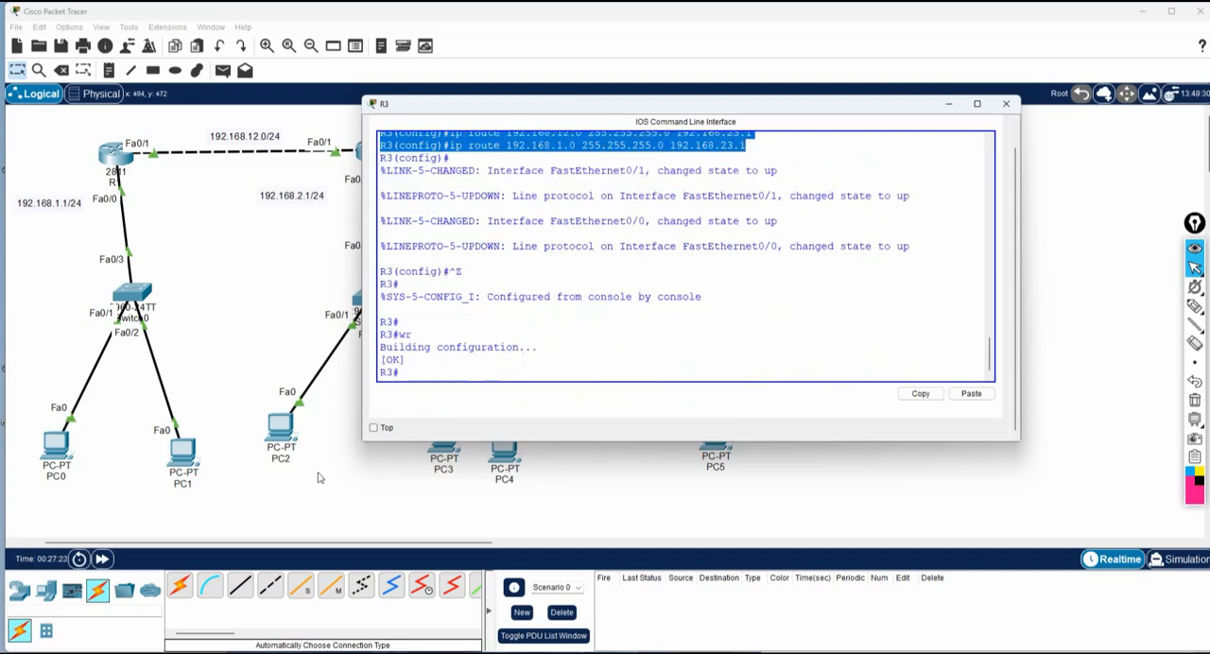
Return to the topology and rename PC0, the first computer below Switch0, as 192.168.1.2.
click(321, 479)
click(57, 479)
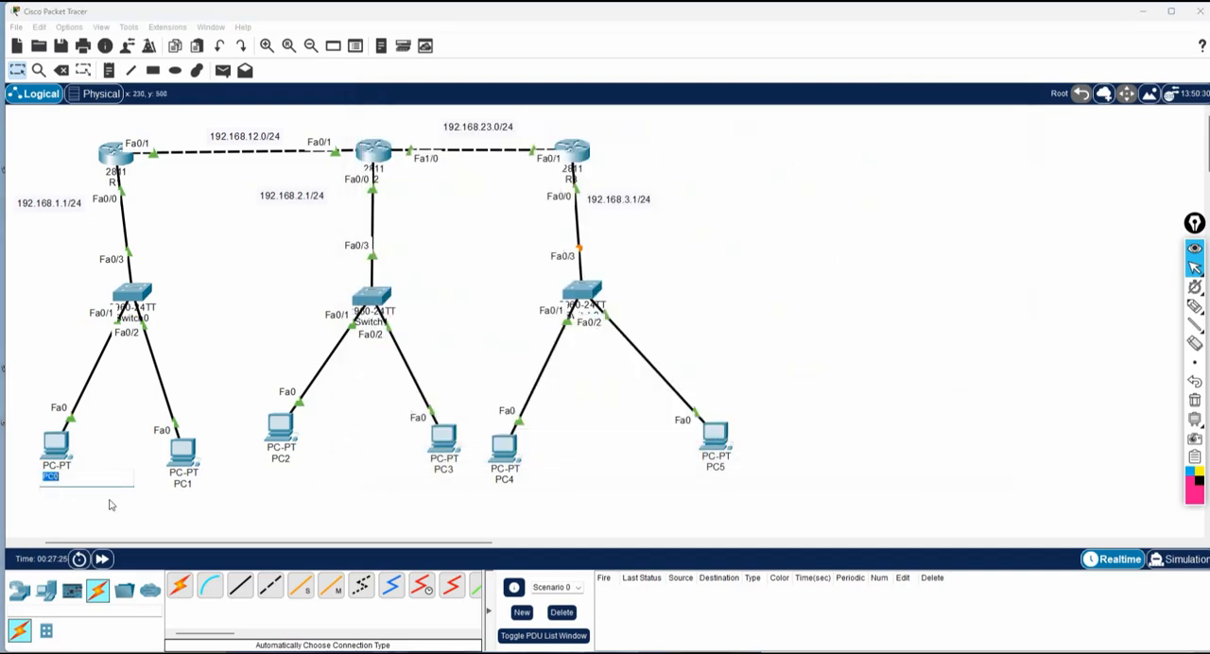
text(192.168.1.2)
key(ctrl+a)
key(ctrl+c)
click(108, 499)
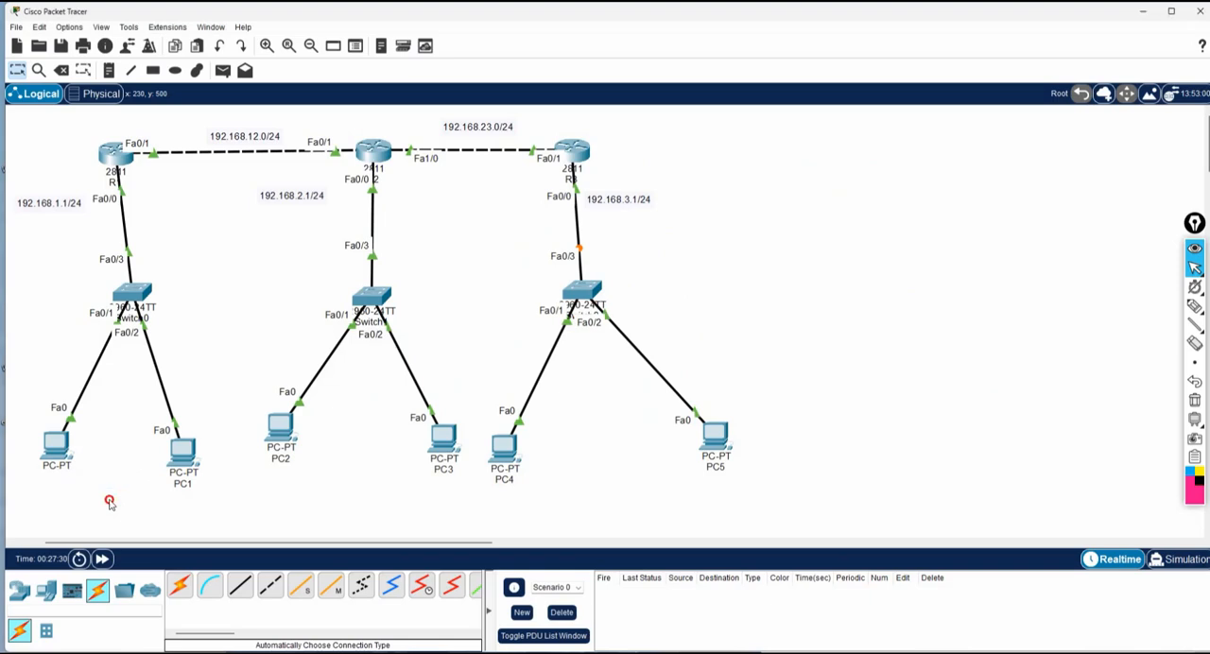
Give the PC labelled 192.168.1.2 the static IPv4 address 192.168.1.2 with subnet mask 255.255.255.0.
click(44, 446)
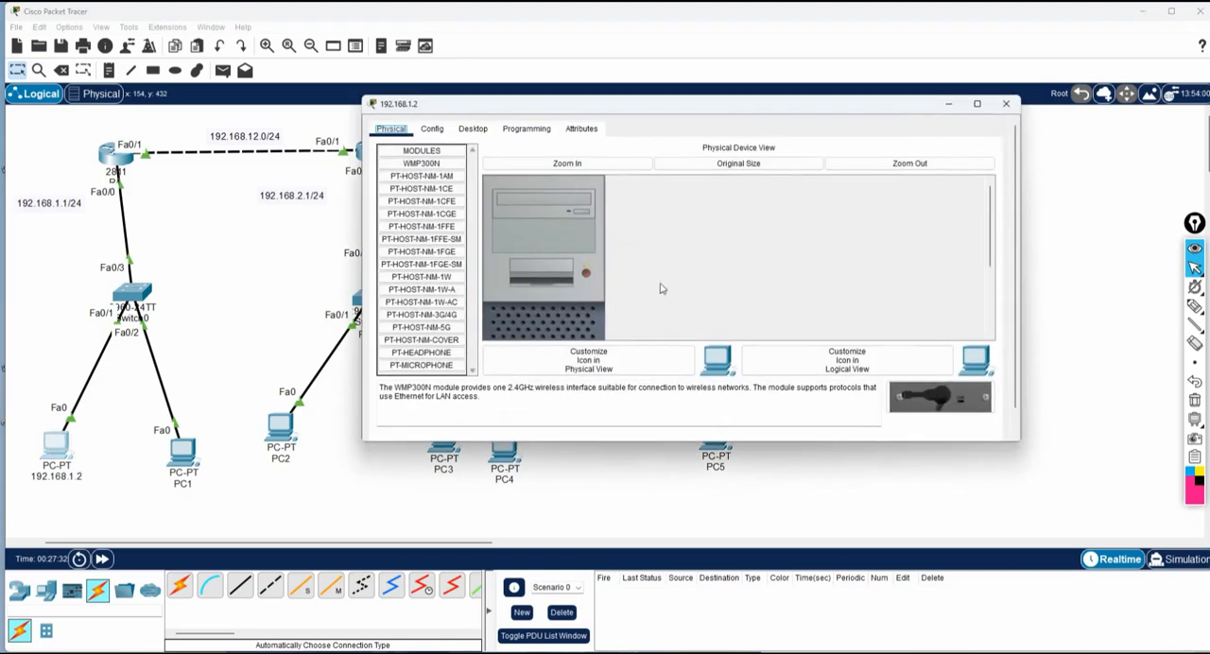
click(473, 131)
click(440, 179)
click(575, 193)
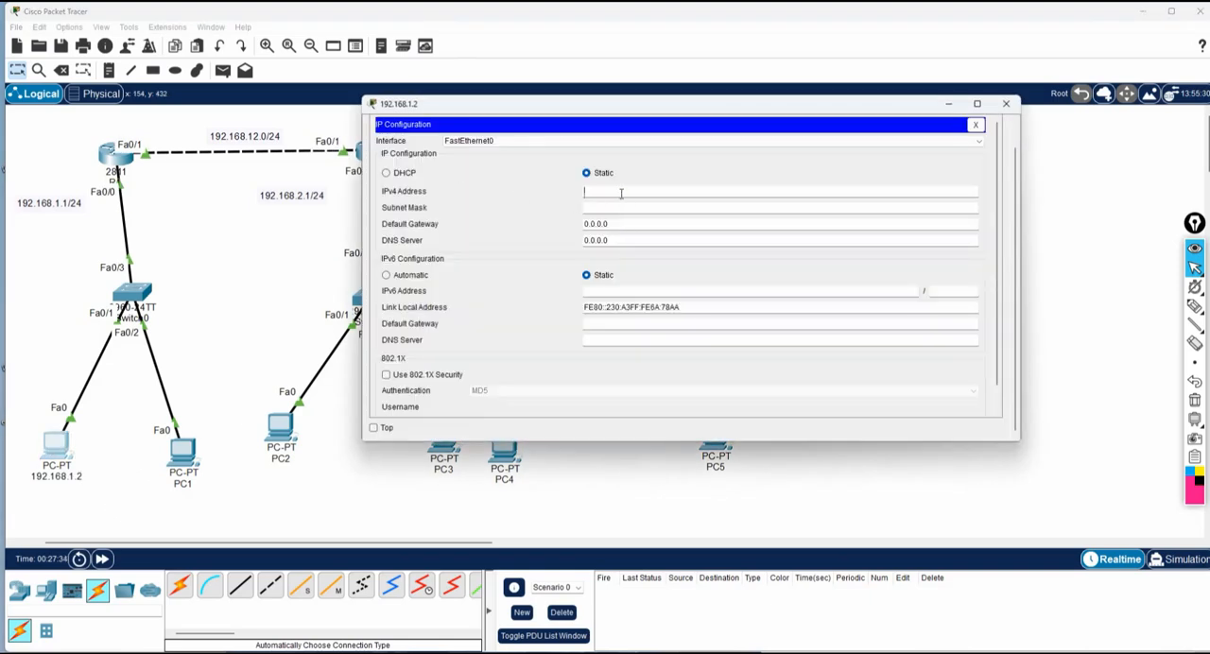
text(192.168.1.2)
click(606, 208)
Set that PC's default gateway to 192.168.1.1 and close its configuration window.
drag(610, 224, 559, 225)
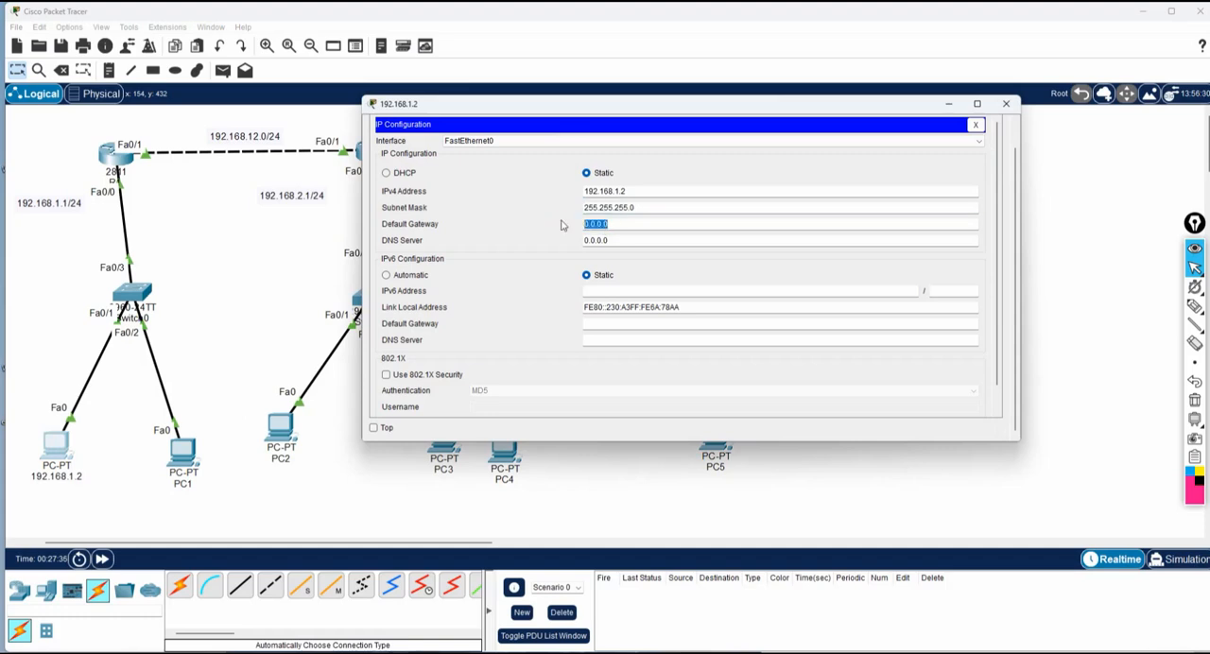
text(192.168.1.2)
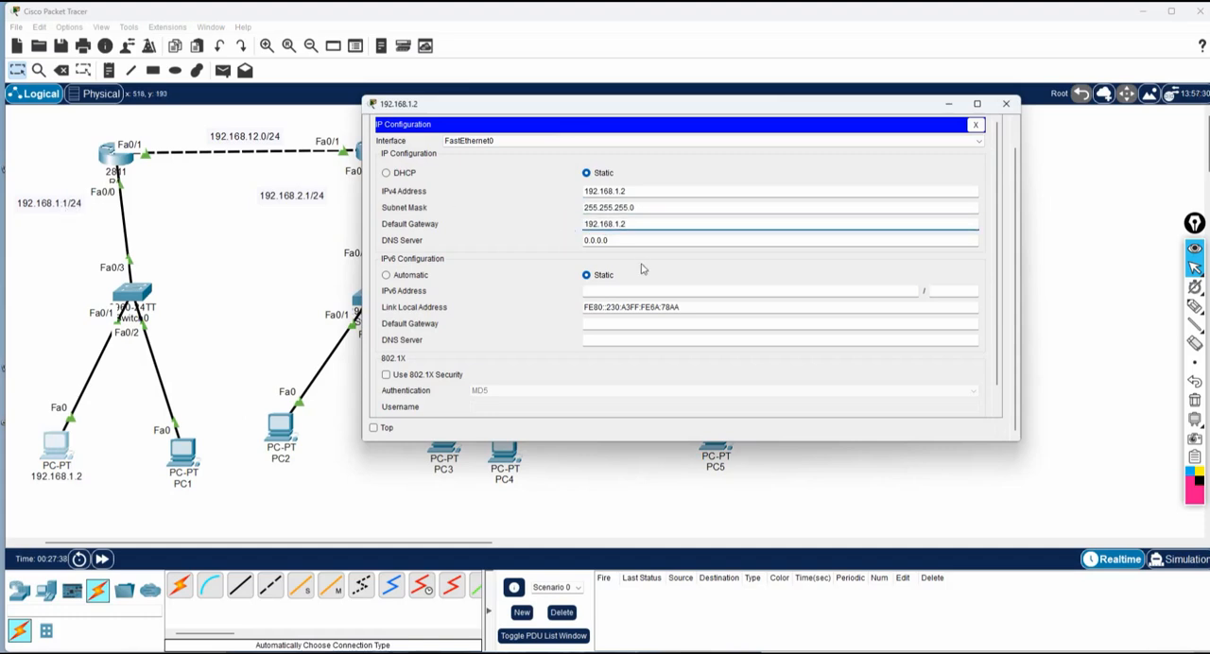
click(620, 225)
text(1)
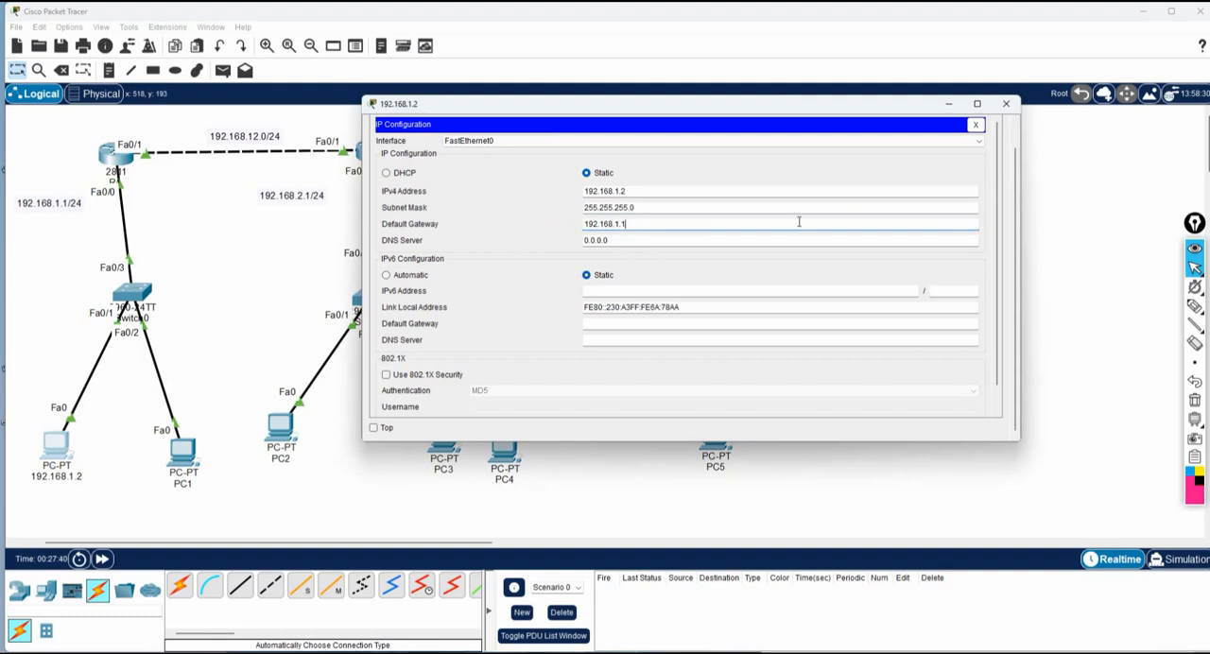
click(1006, 105)
Rename PC1, the second computer below Switch0, as 192.168.1.3.
click(184, 482)
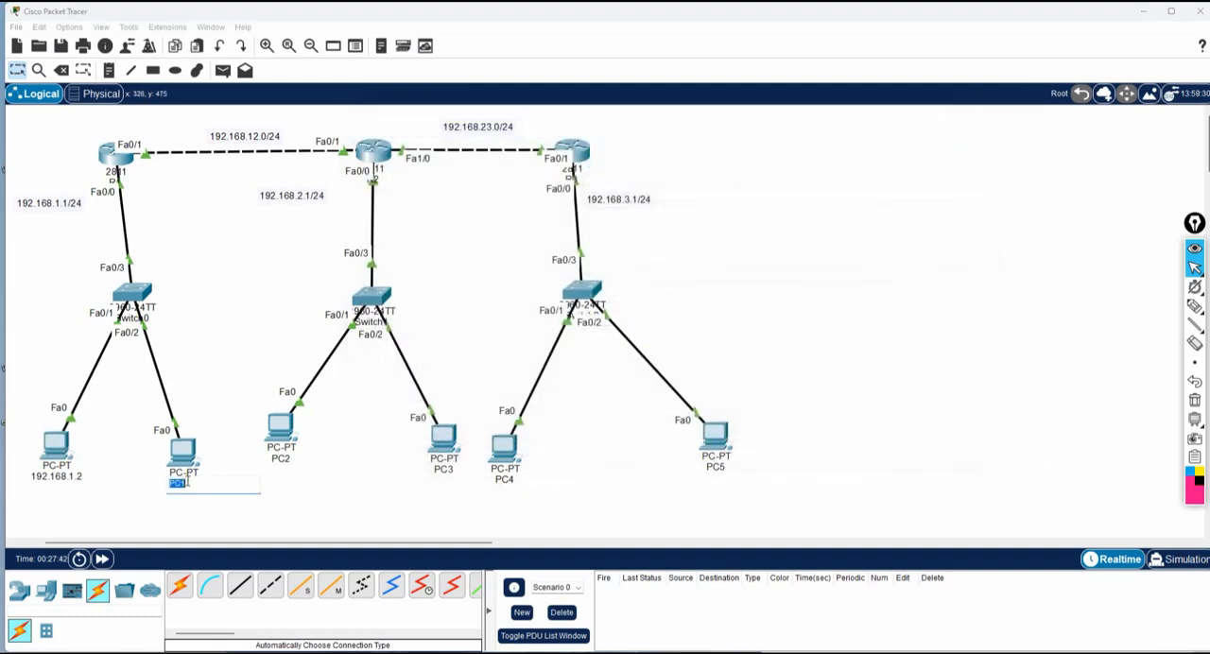
key(ctrl+v)
key(BackSpace)
key(BackSpace)
Give the renamed PC the static IPv4 address 192.168.1.3 with mask 255.255.255.0, and enter its default gateway.
click(179, 454)
click(475, 127)
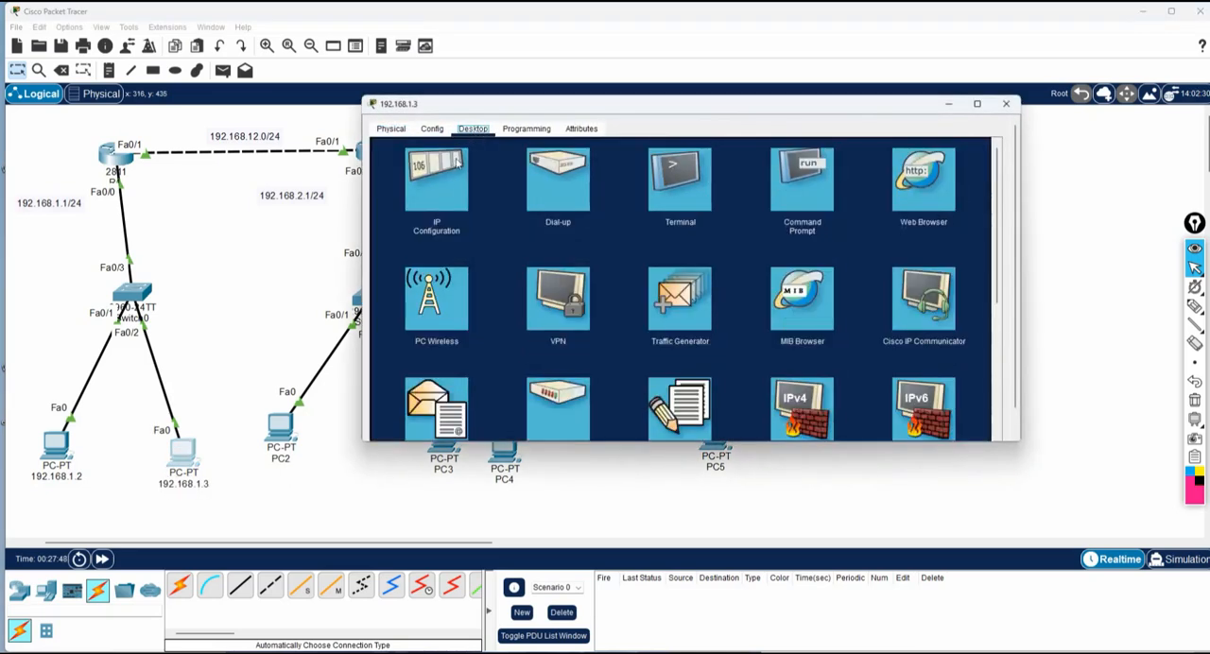
click(429, 168)
click(607, 193)
text(192.168.1.3)
click(606, 208)
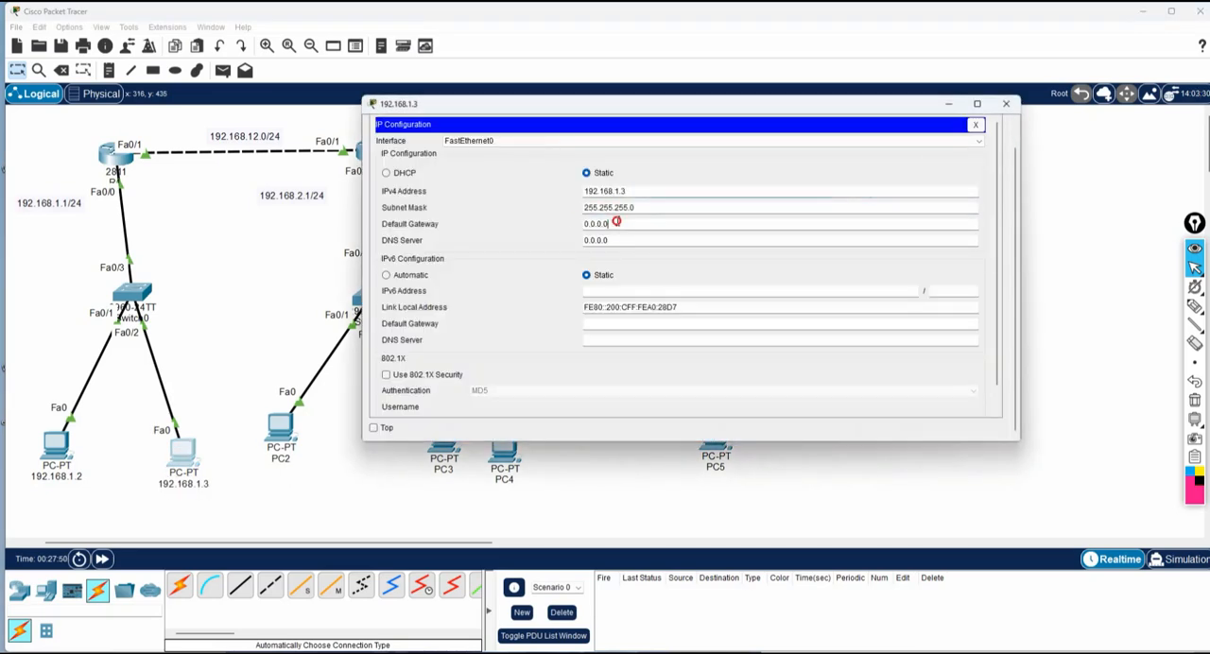
click(579, 224)
text(192.168.1.3)
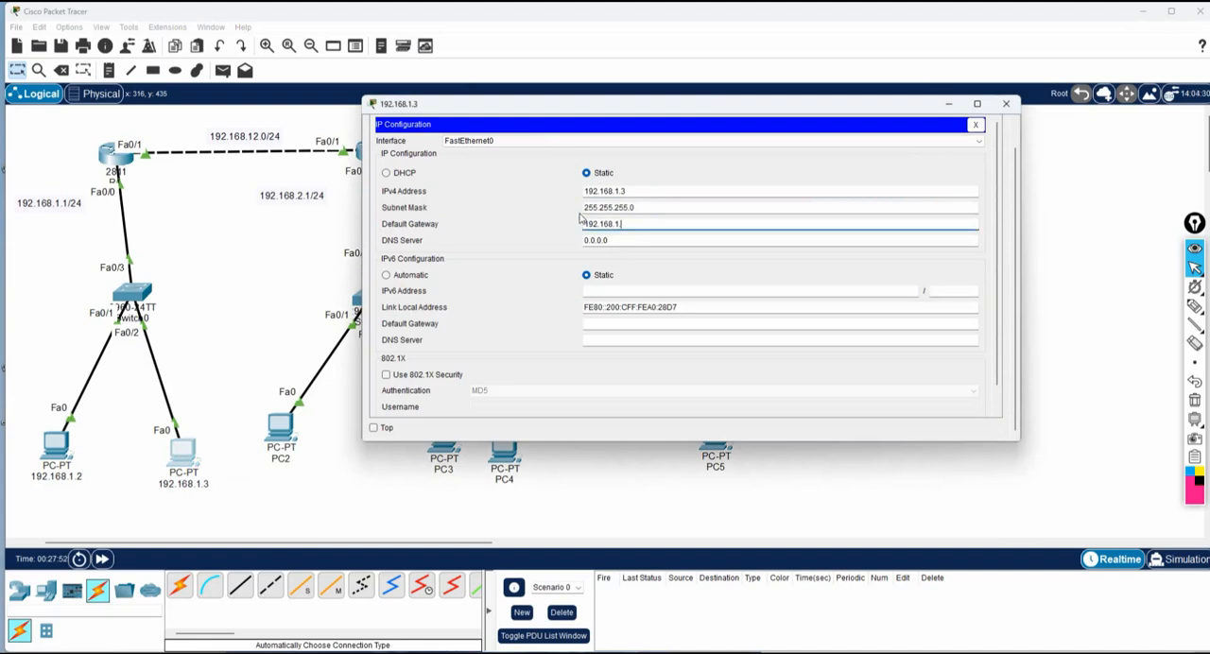
click(1006, 104)
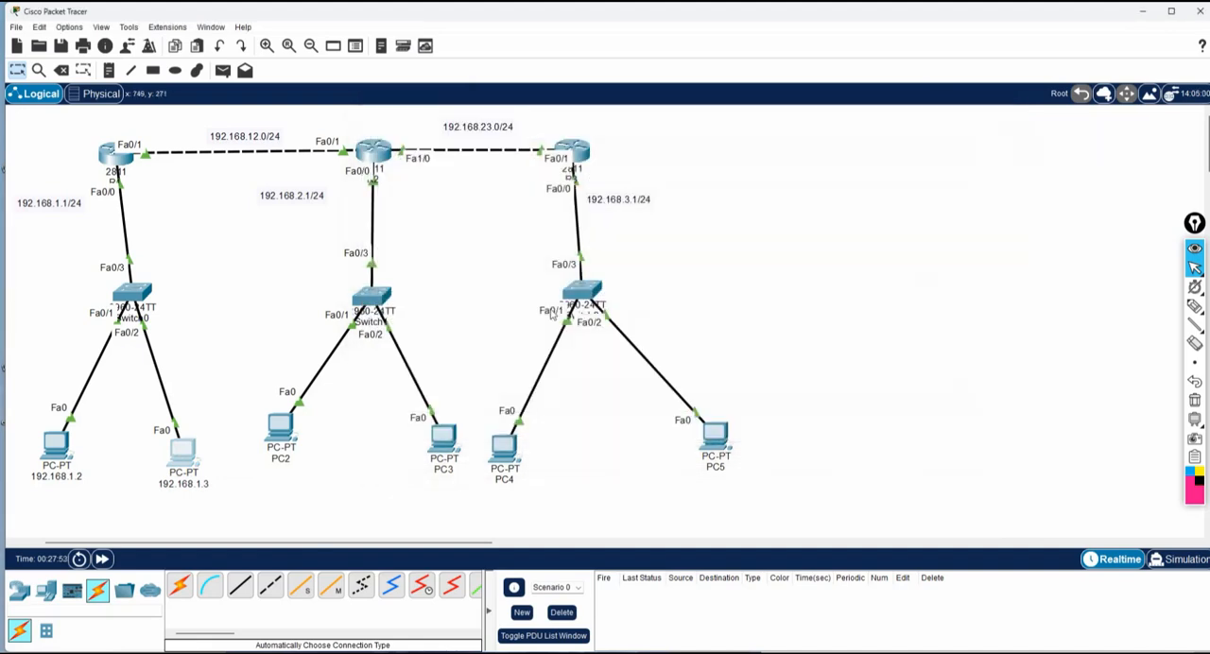
Rename PC2, the first computer in the 192.168.2.1/24 network, as 192.168.2.2.
click(280, 458)
text(192.168.1.3)
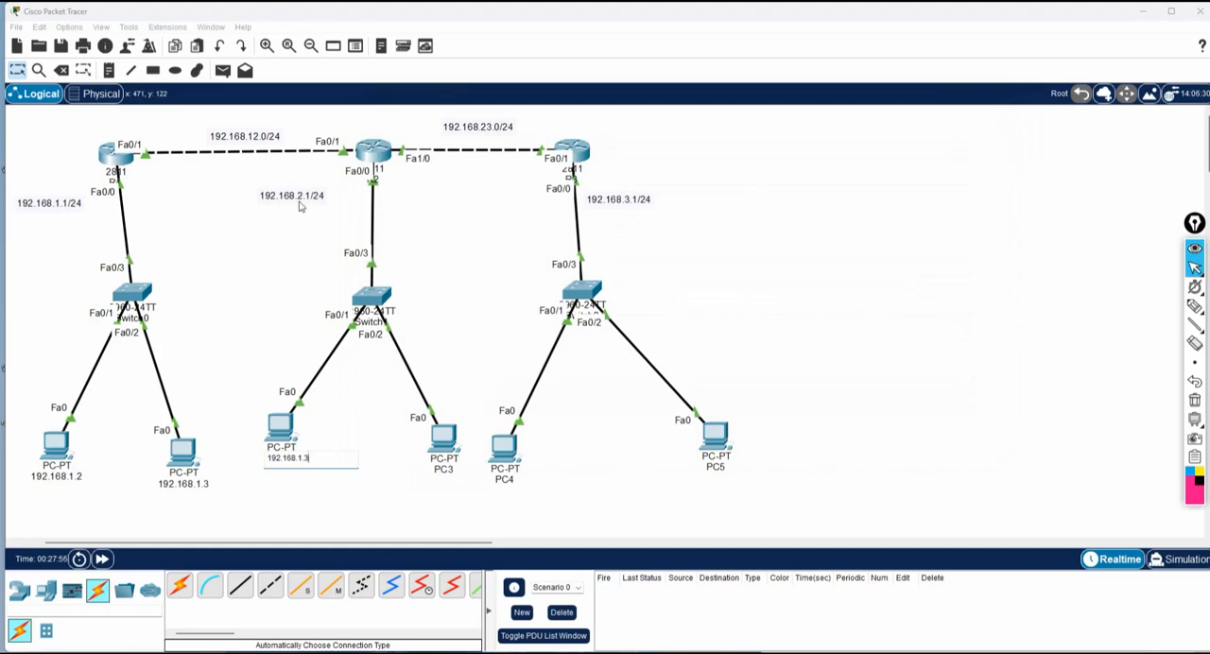
drag(309, 460, 300, 460)
text(2)
key(ctrl+a)
key(ctrl+c)
Assign the static IPv4 address 192.168.2.2 and subnet mask 255.255.255.0 to the renamed PC.
click(279, 432)
click(473, 132)
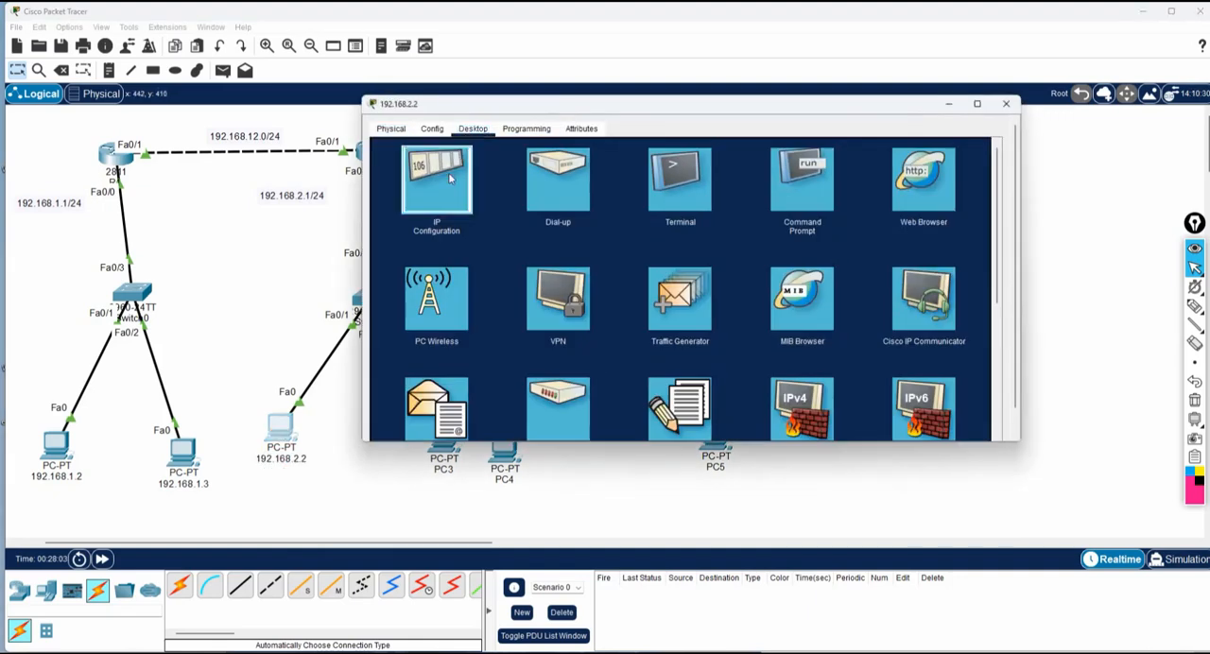
click(448, 172)
click(610, 194)
key(ctrl+v)
click(608, 207)
Set the 192.168.2.2 PC's default gateway to 192.168.2.1 and close its configuration window.
drag(613, 225, 554, 220)
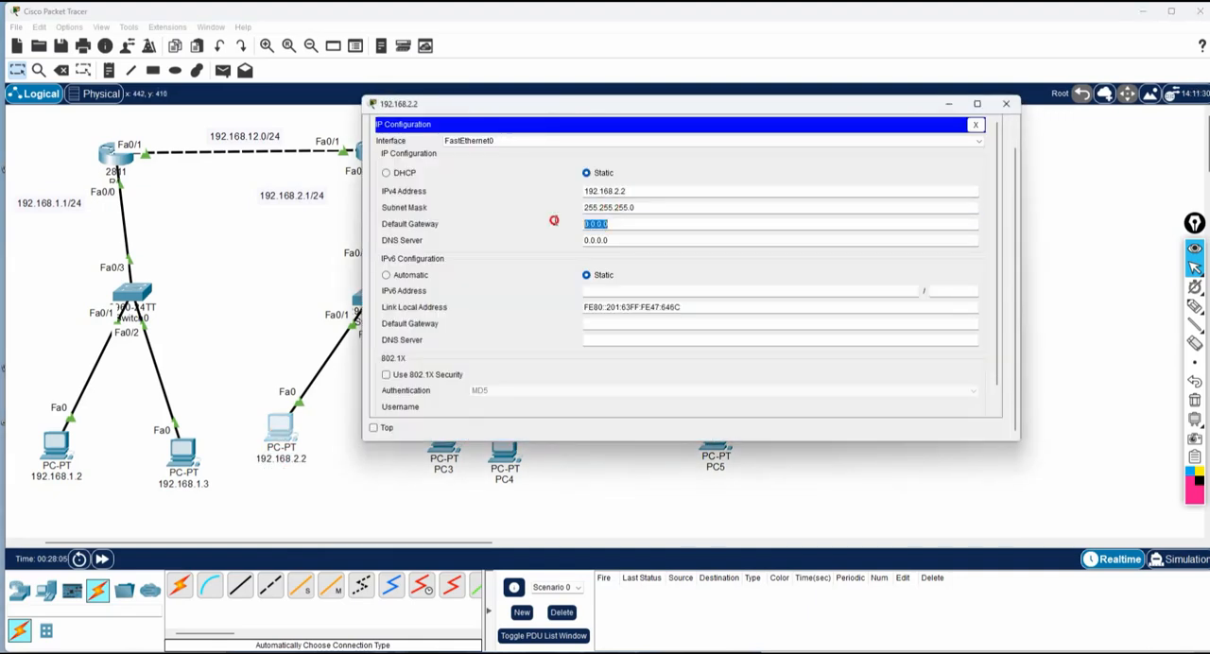
key(ctrl+v)
key(BackSpace)
text(1)
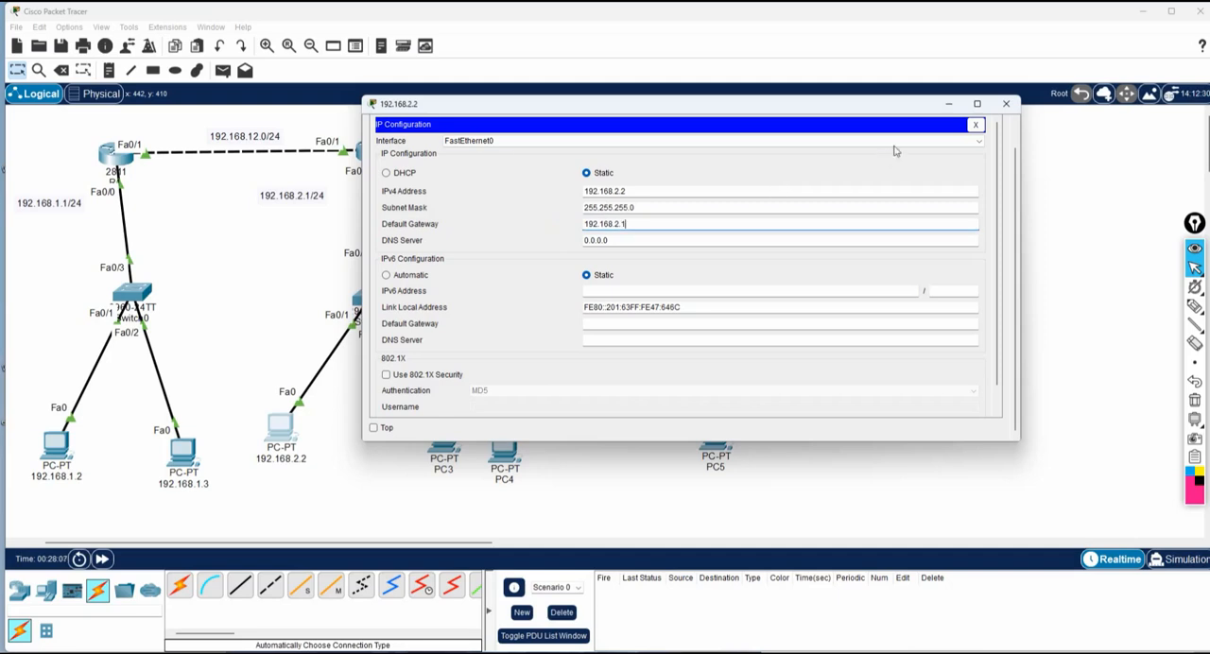
click(1007, 104)
Rename PC3, the second computer in the 192.168.2.1/24 network, as 192.168.2.3.
click(447, 470)
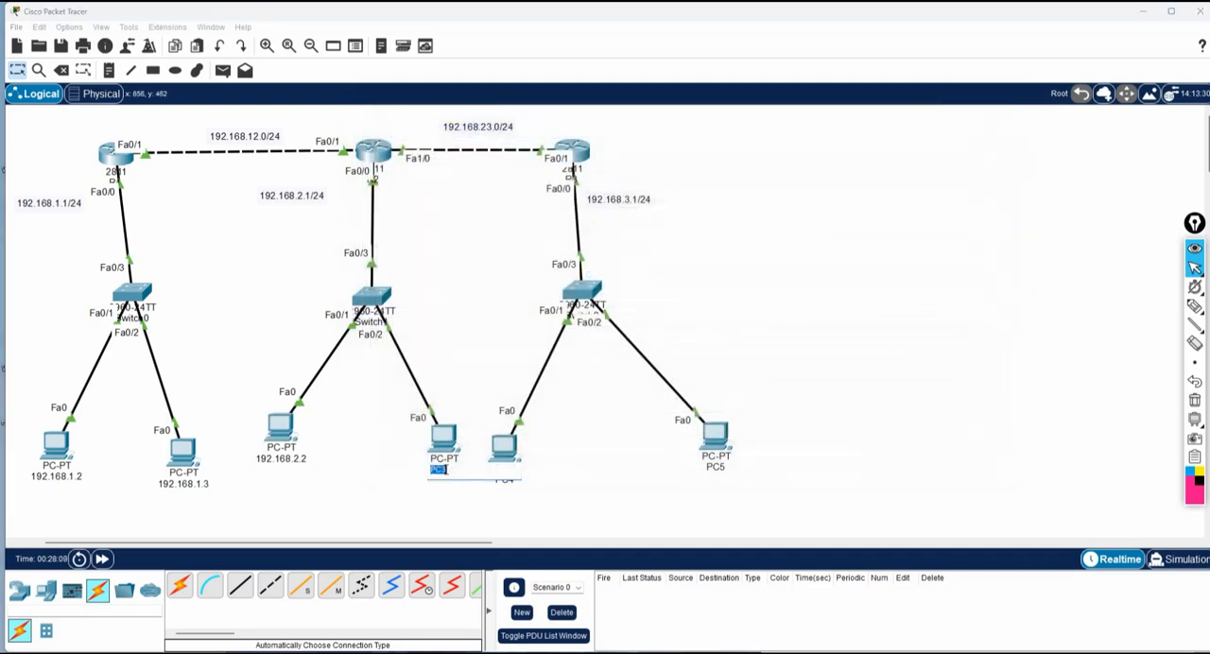
key(ctrl+v)
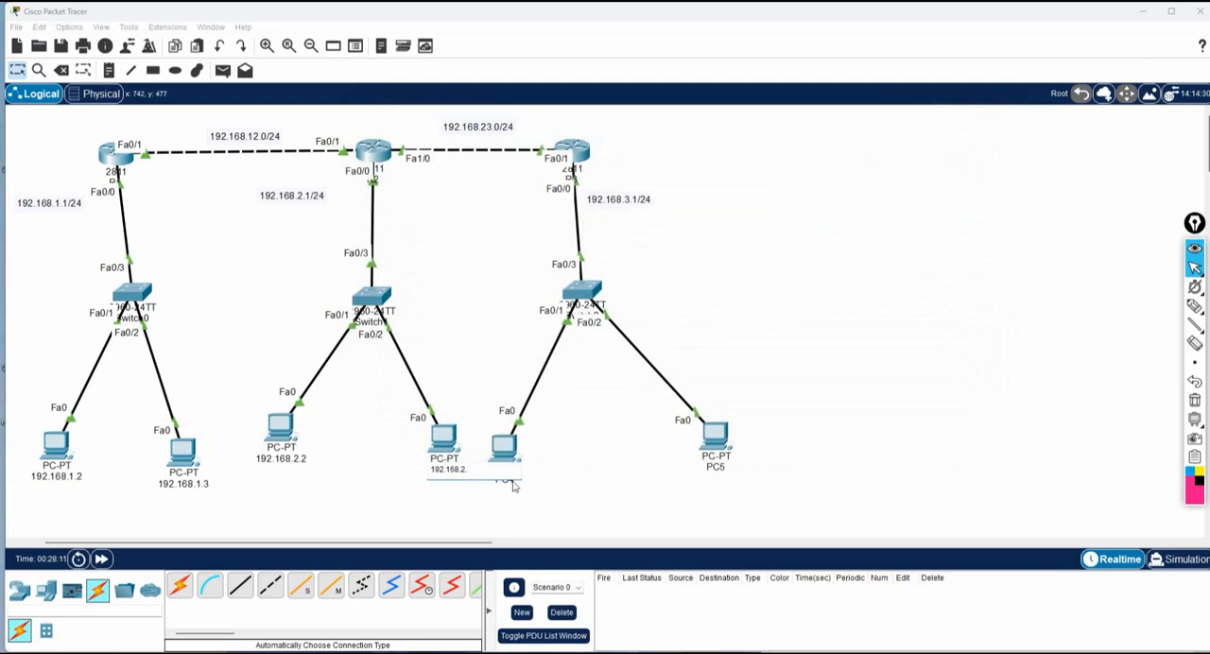
key(BackSpace)
text(3)
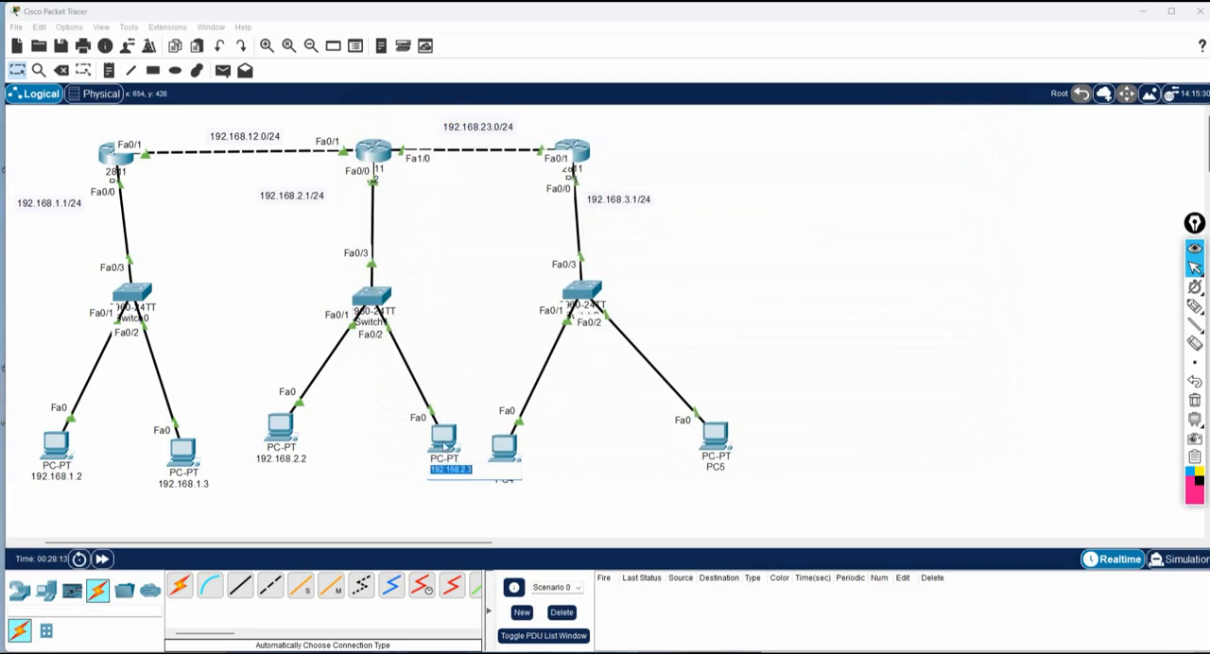
Configure the 192.168.2.3 PC with static IPv4 address 192.168.2.3, subnet mask 255.255.255.0 and default gateway 192.168.2.1.
click(444, 440)
click(472, 128)
click(459, 178)
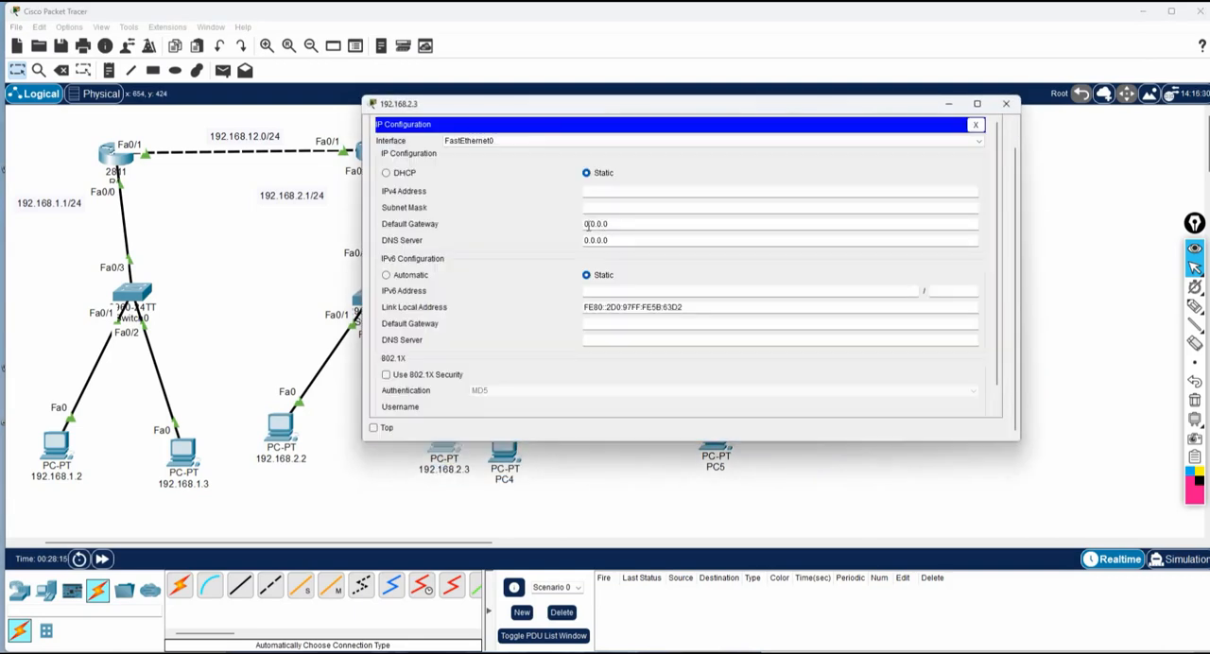
click(614, 209)
drag(615, 224, 555, 223)
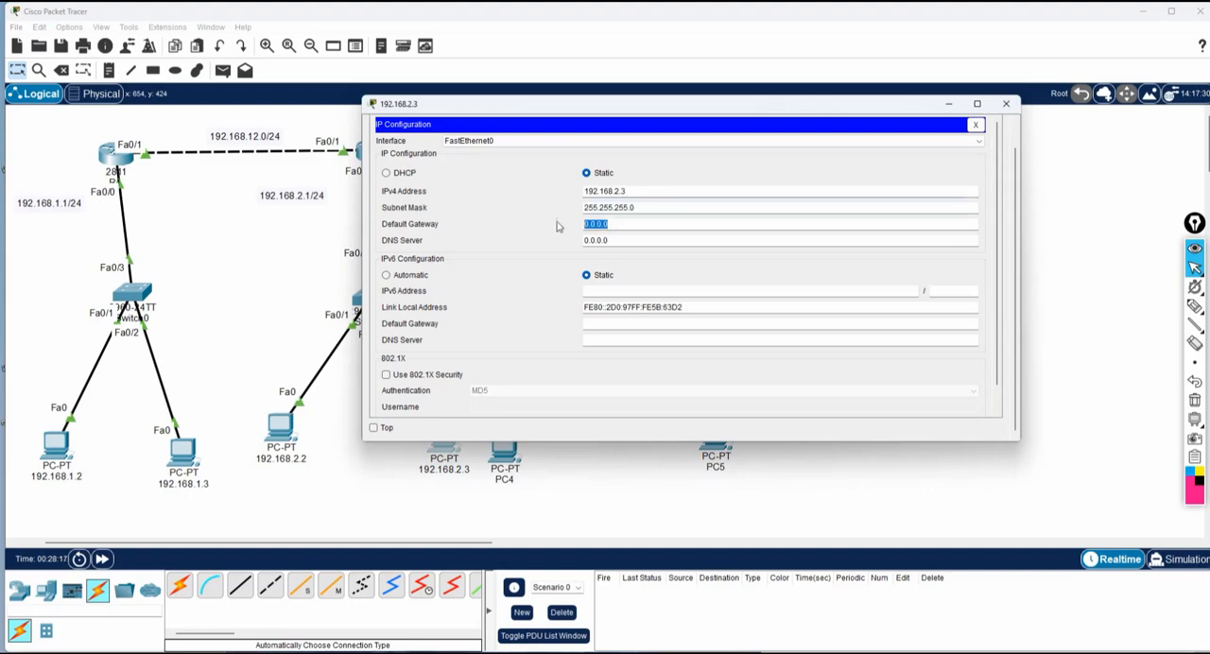
text(192.168.2.3)
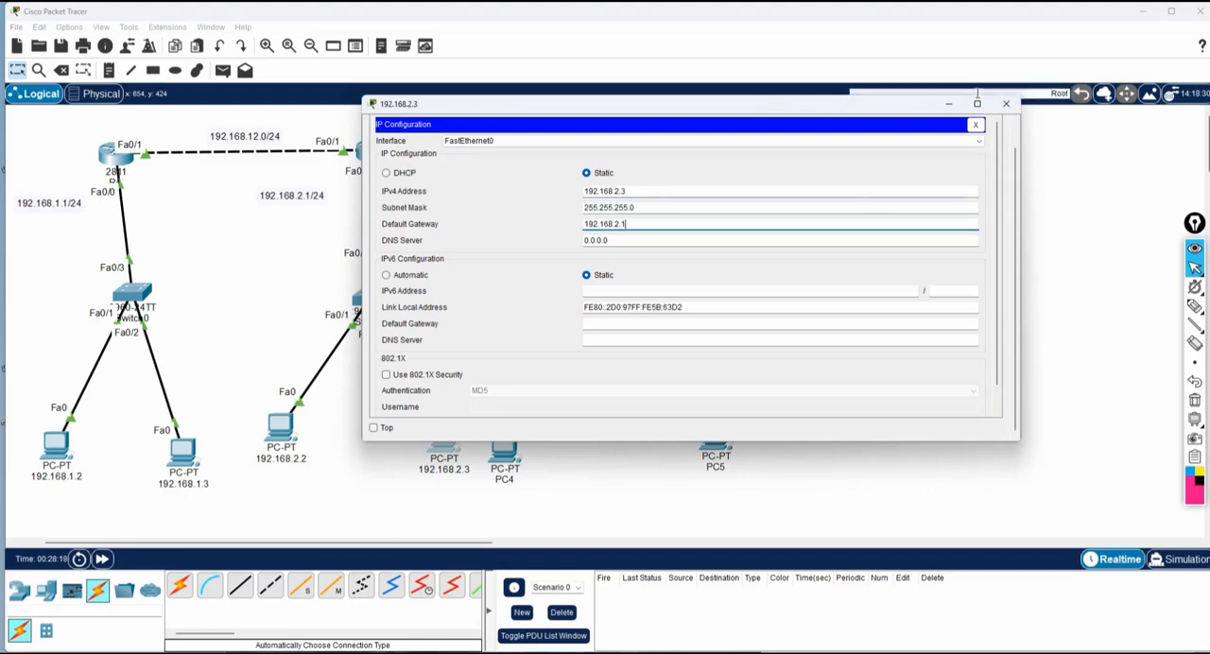
click(1006, 103)
Rename PC4, the first computer in the 192.168.3.1/24 network, as 192.168.3.2.
click(504, 480)
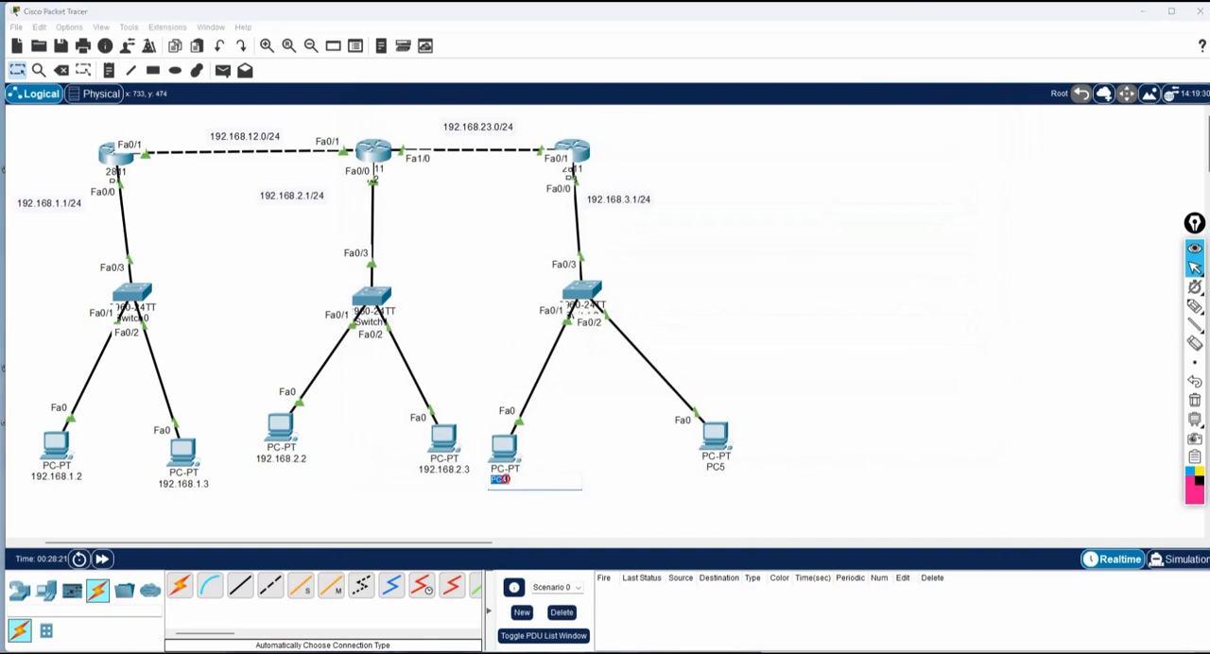
text(192.168.2.3)
key(BackSpace)
key(BackSpace)
text(.1)
key(ctrl+a)
text(c)
key(ctrl+z)
Configure the renamed PC with static IPv4 address 192.168.3.2 and subnet mask 255.255.255.0, and enter its default gateway.
click(498, 448)
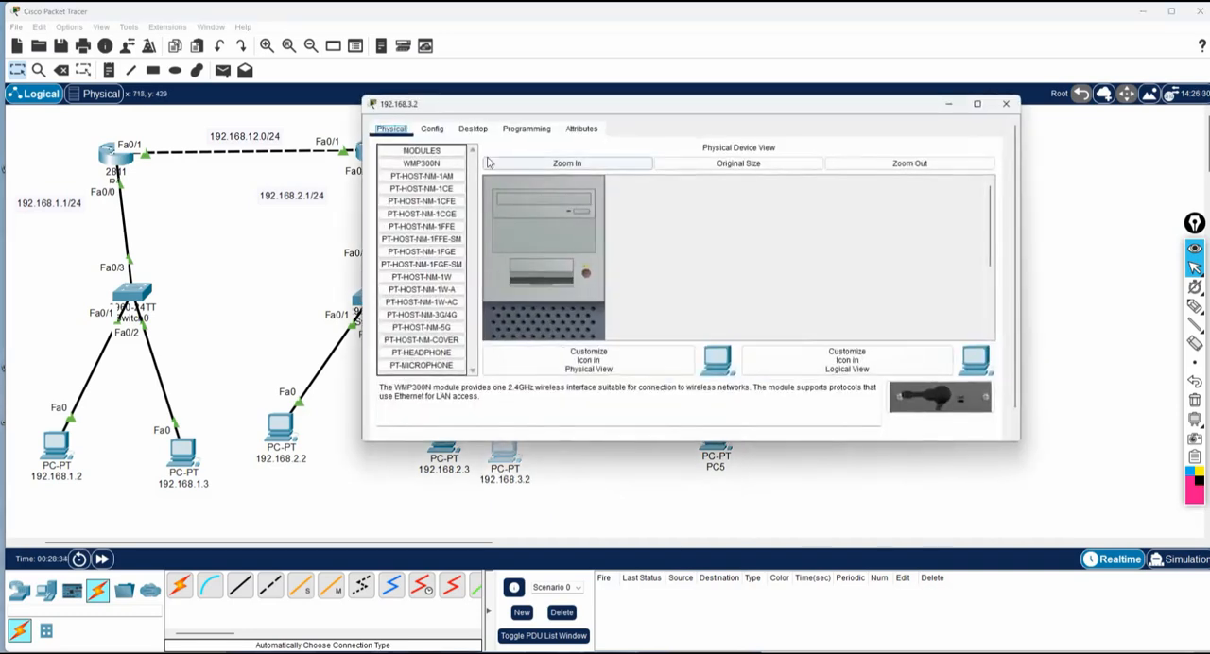
click(473, 129)
click(432, 189)
click(605, 207)
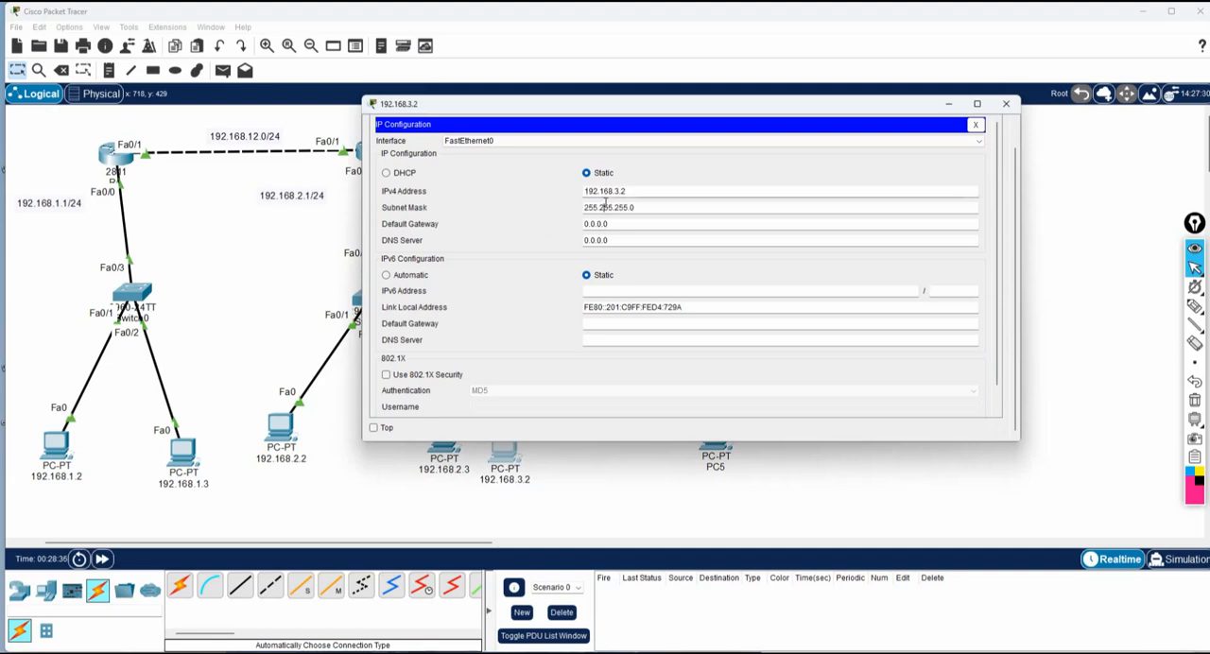
drag(615, 224, 549, 219)
text(192.168.3.2)
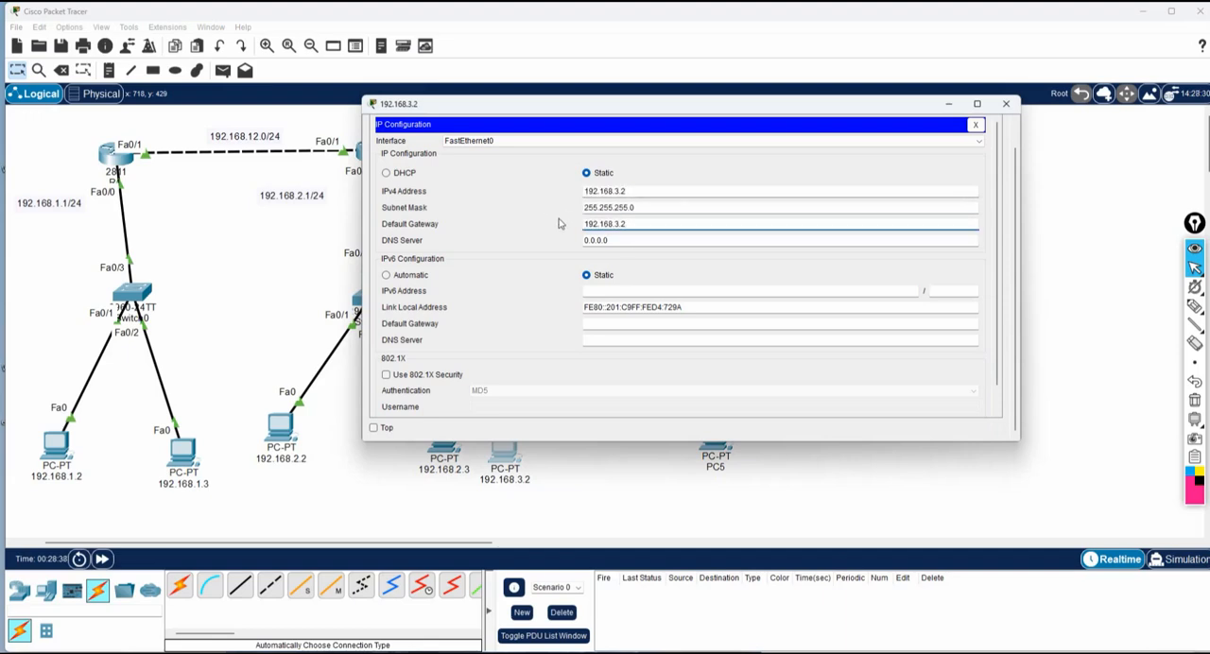
click(1005, 103)
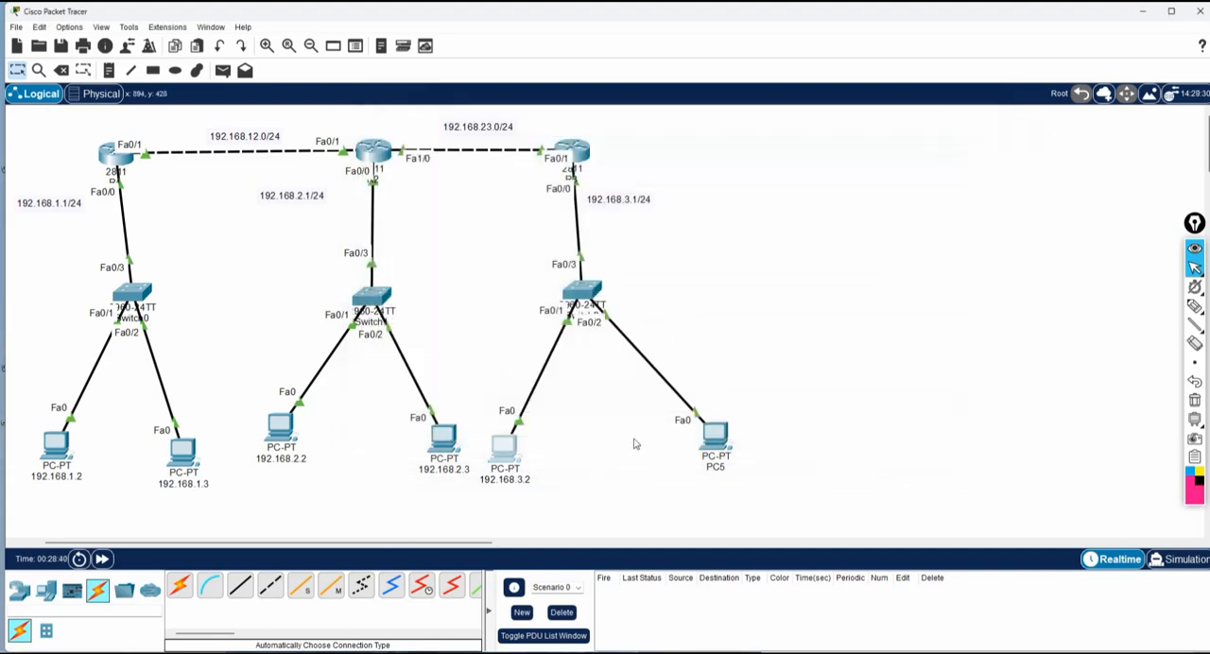
Rename PC5, the second computer in the 192.168.3.1/24 network, as 192.168.3.3.
double_click(719, 467)
text(192.168.3.2)
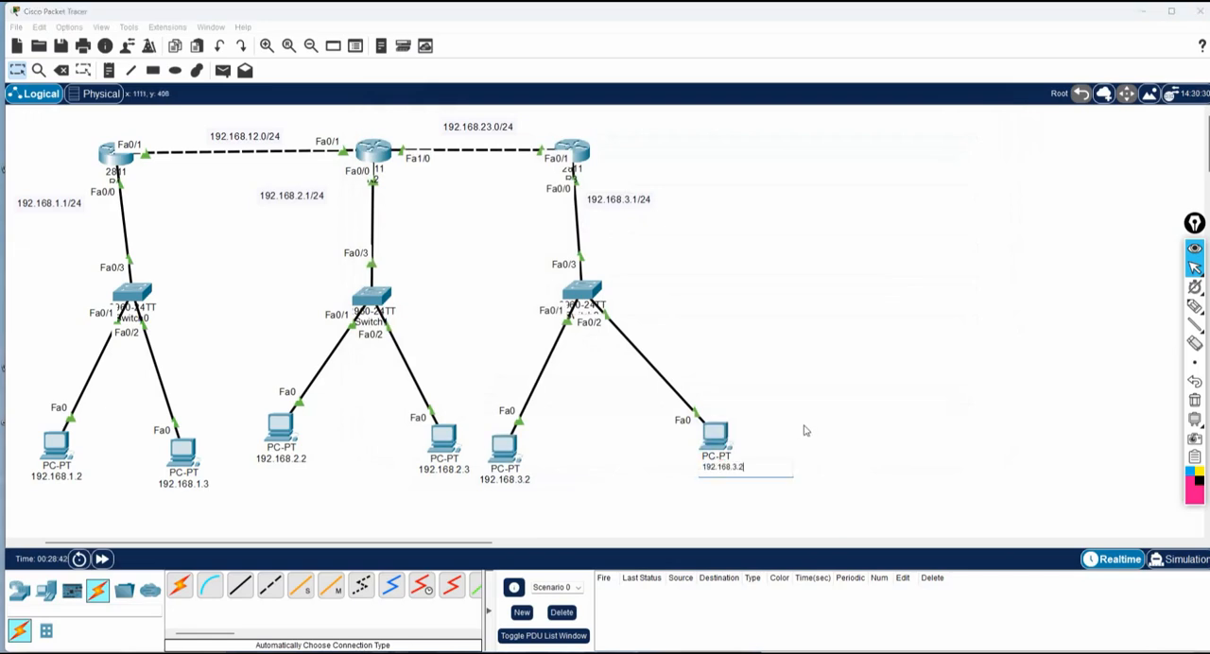
key(BackSpace)
text(3)
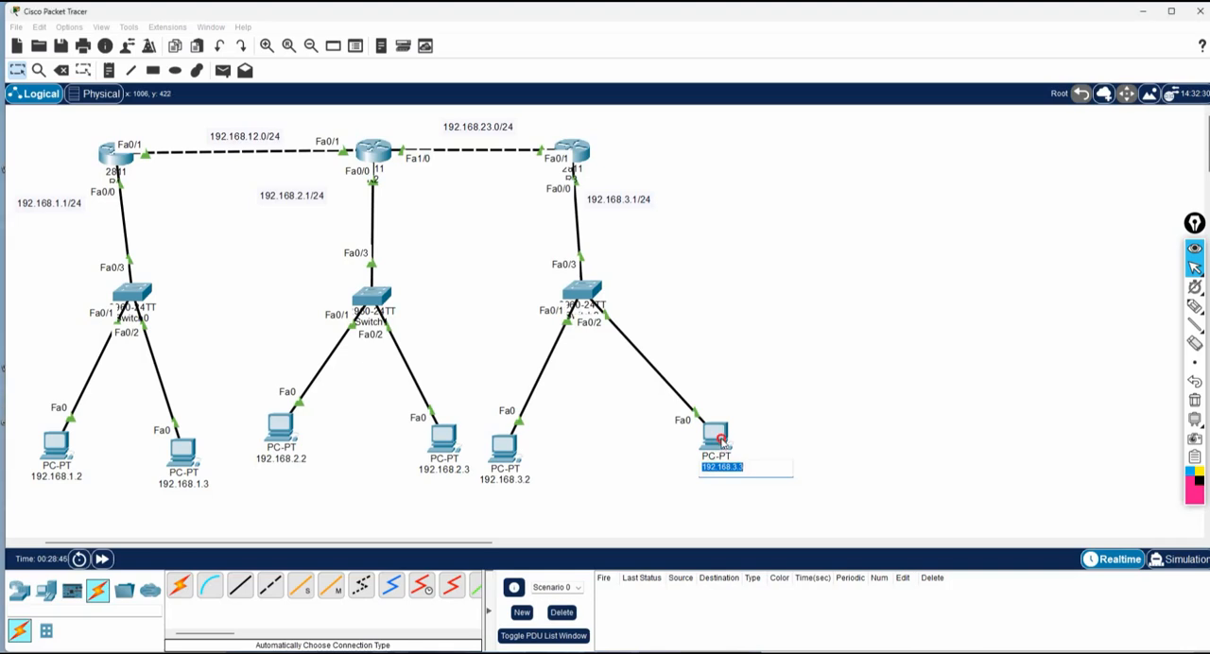
Configure the 192.168.3.3 PC with static IPv4 address 192.168.3.3, subnet mask 255.255.255.0 and default gateway 192.168.3.1.
click(720, 437)
click(473, 129)
click(450, 183)
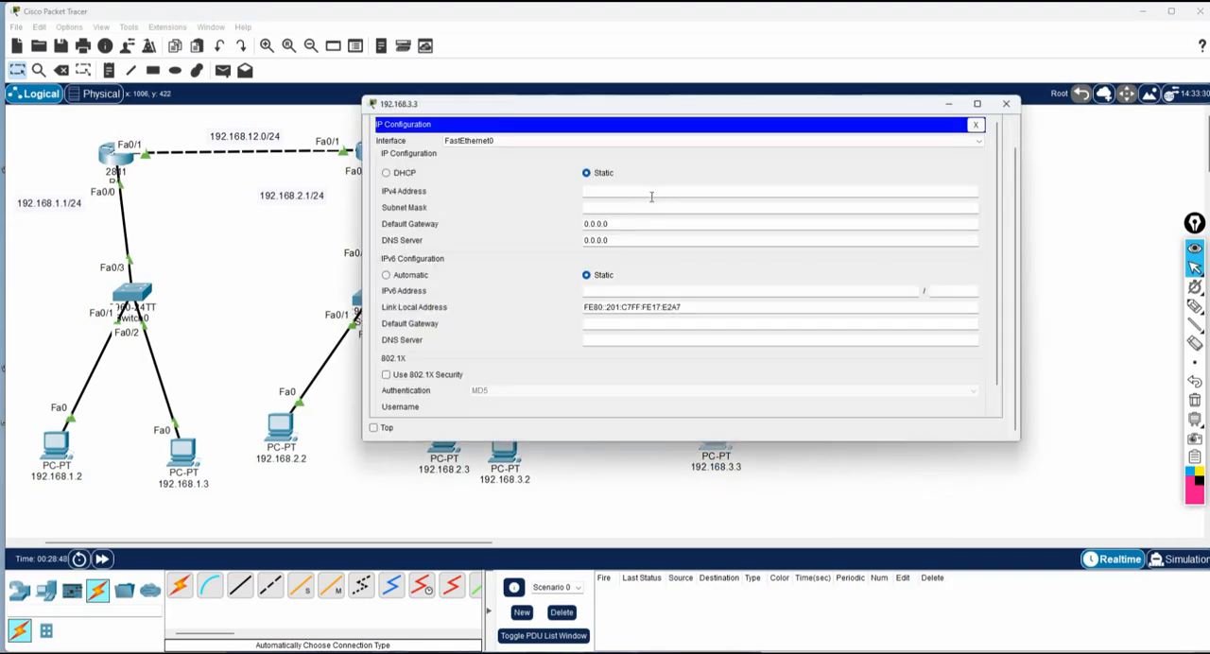
click(651, 194)
text(192.168.3.3)
key(Tab)
key(Tab)
text(192.168.3.3)
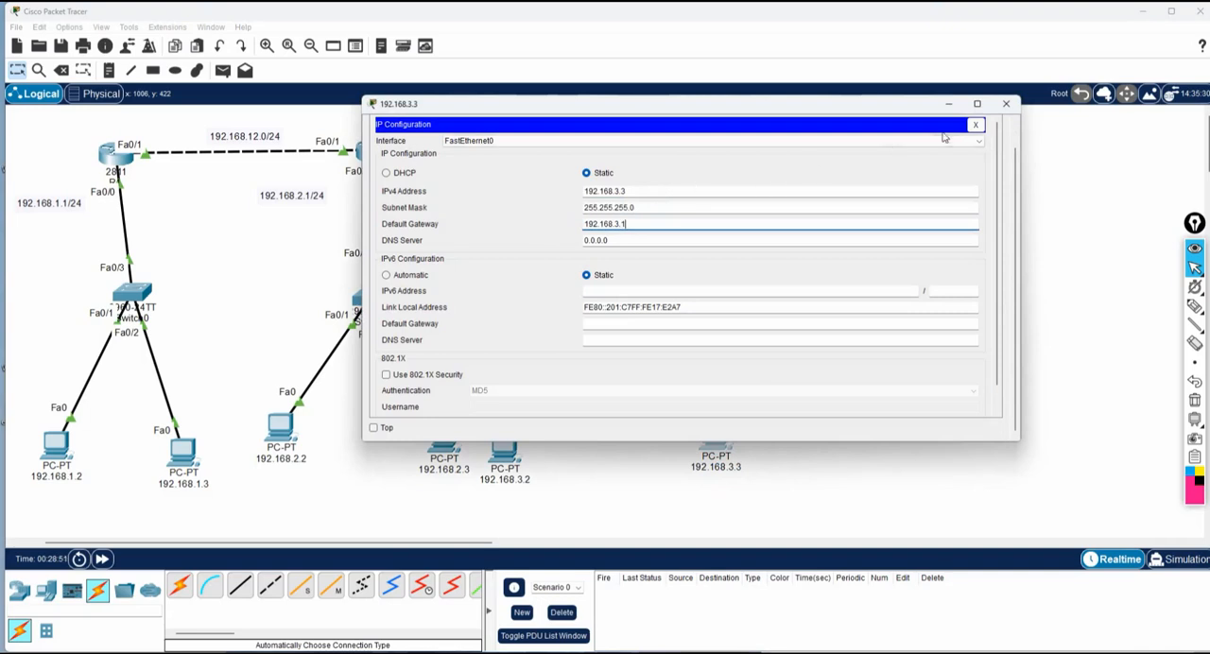
click(1006, 103)
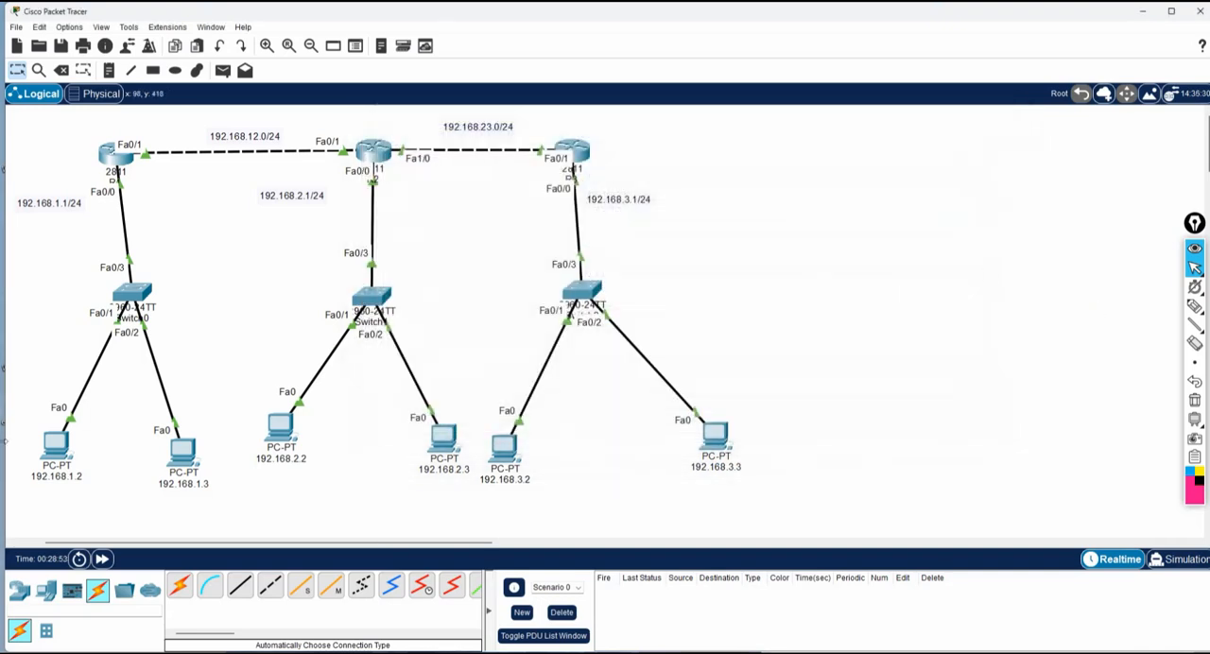
Open the command prompt of the 192.168.1.2 PC and ping 192.168.2.2 to test the route between the networks.
click(55, 444)
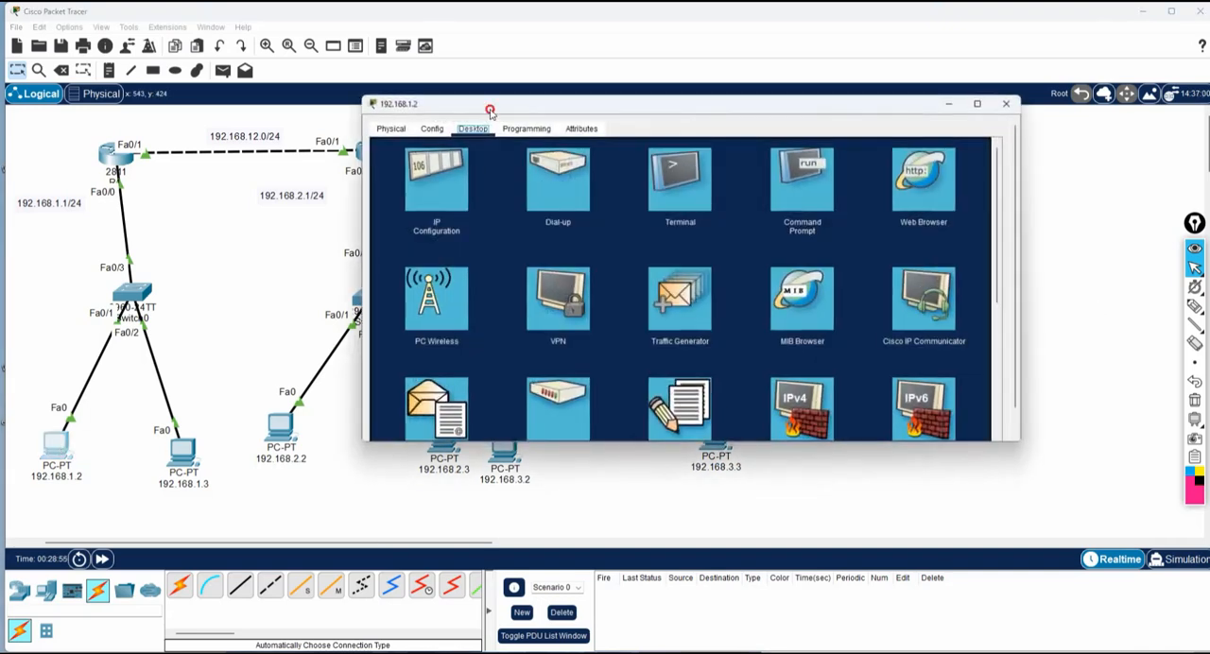
drag(490, 111, 592, 131)
click(938, 223)
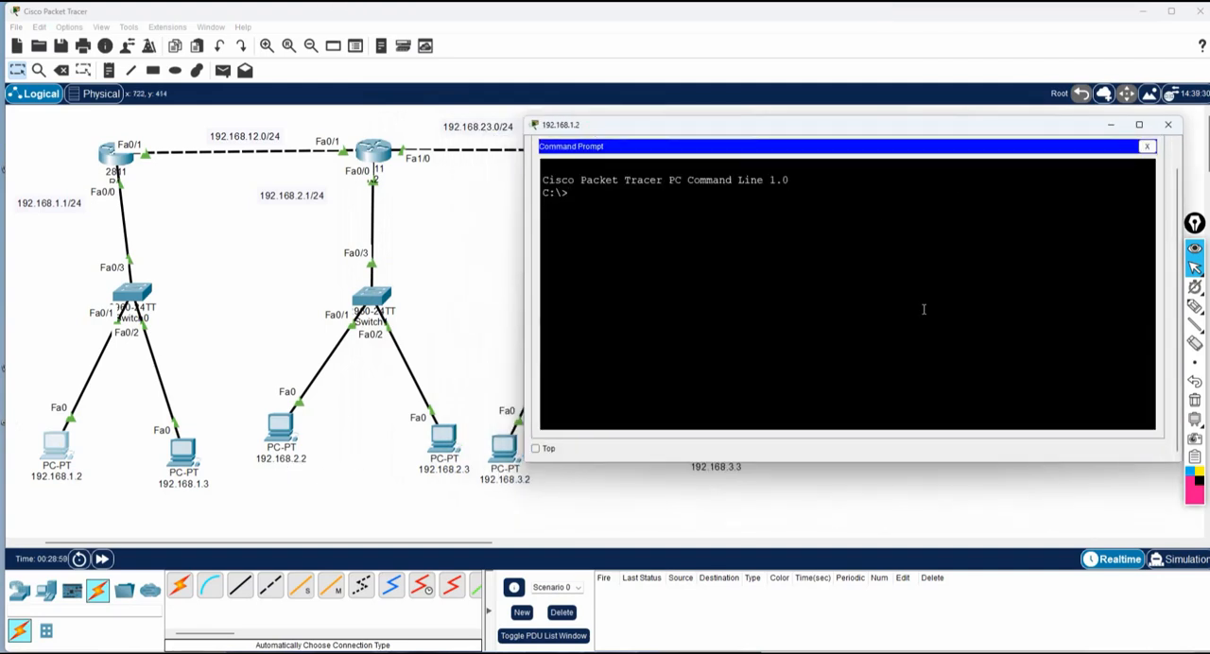
text(ping 192.168.2.2)
key(Return)
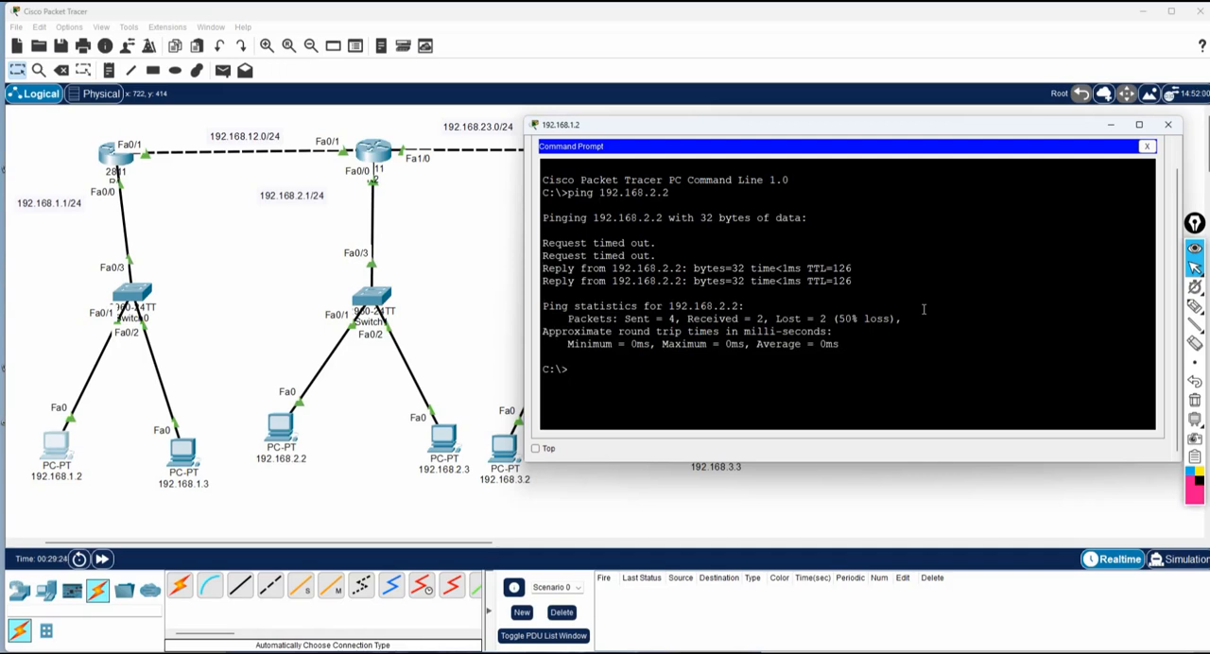
Repeat the ping from the 192.168.1.2 PC to 192.168.2.2, and ping 192.168.2.3 as well.
key(Up)
key(Return)
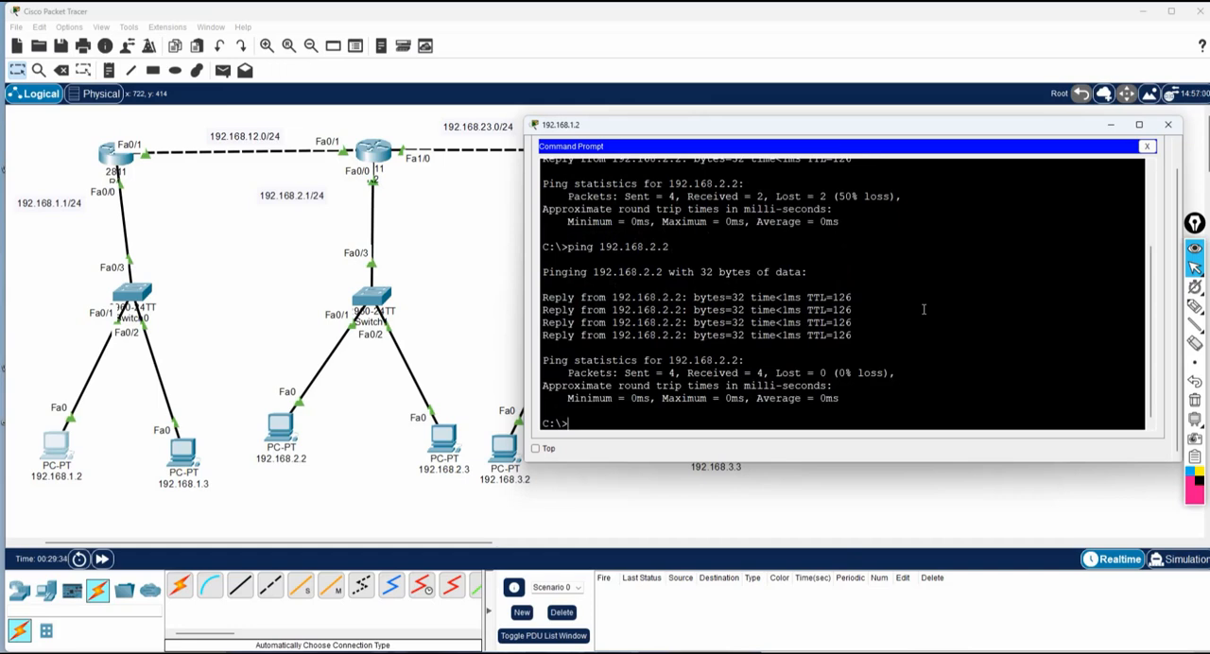
key(Up)
key(BackSpace)
text(3)
key(Return)
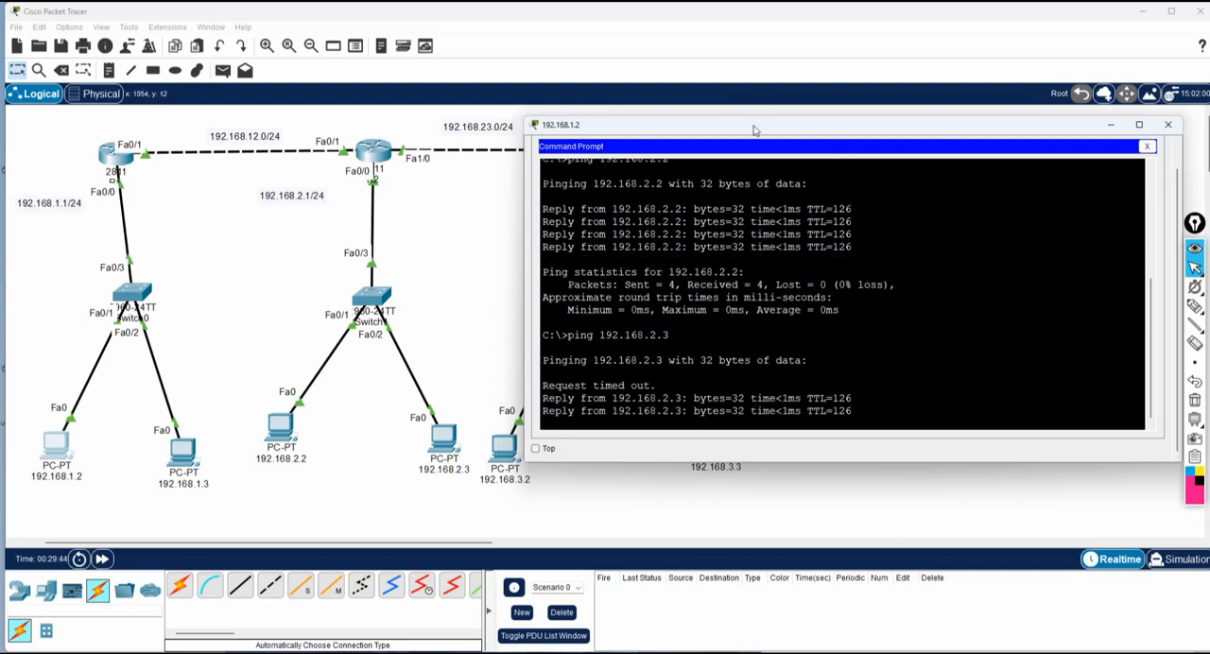
Ping 192.168.3.2 twice and 192.168.3.3 once from the 192.168.1.2 PC to test the path to the third network.
drag(754, 126, 771, 104)
text(ping 192.168.)
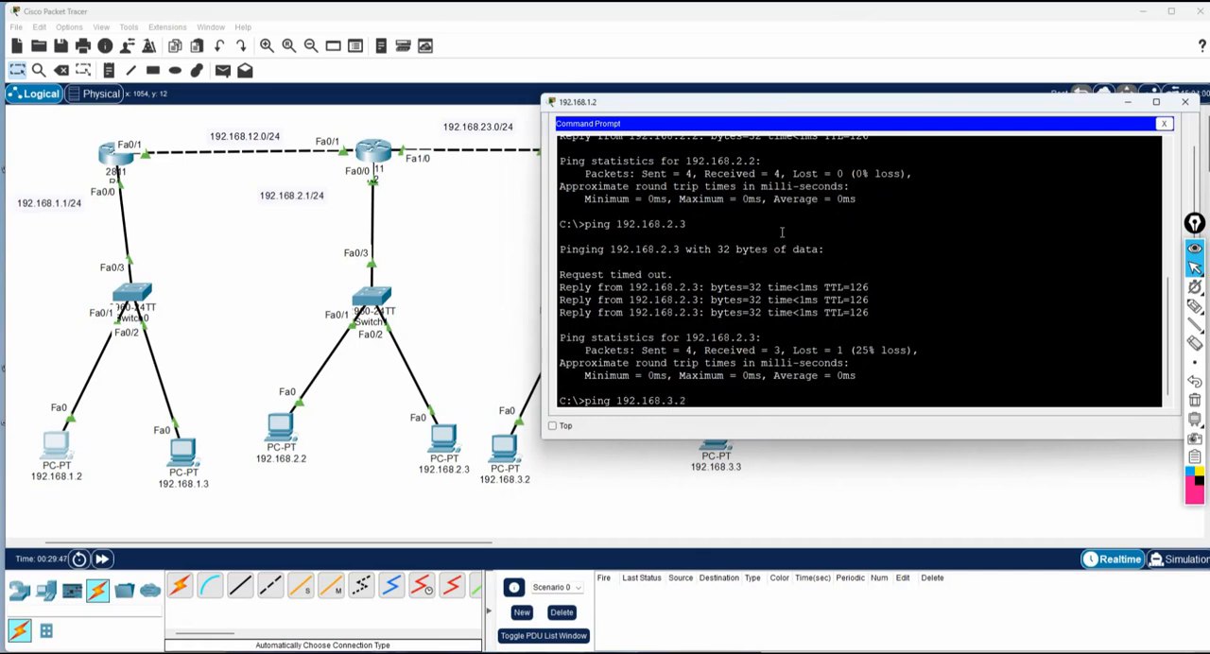
text(3.2)
key(Return)
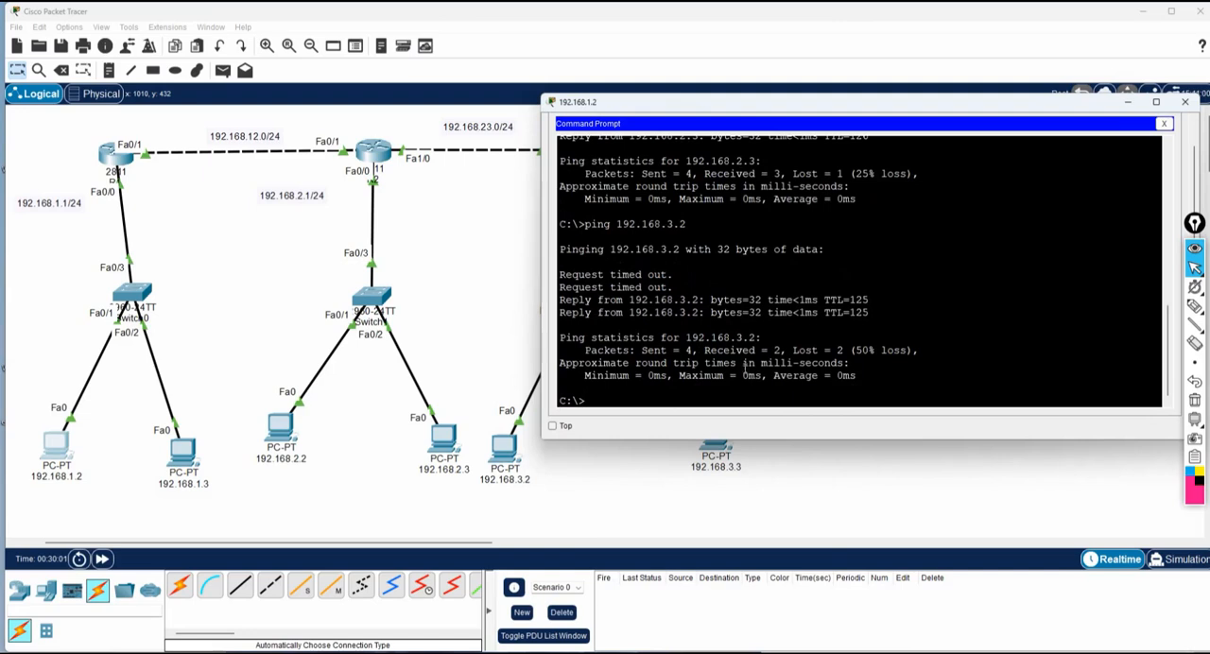
key(Up)
key(Return)
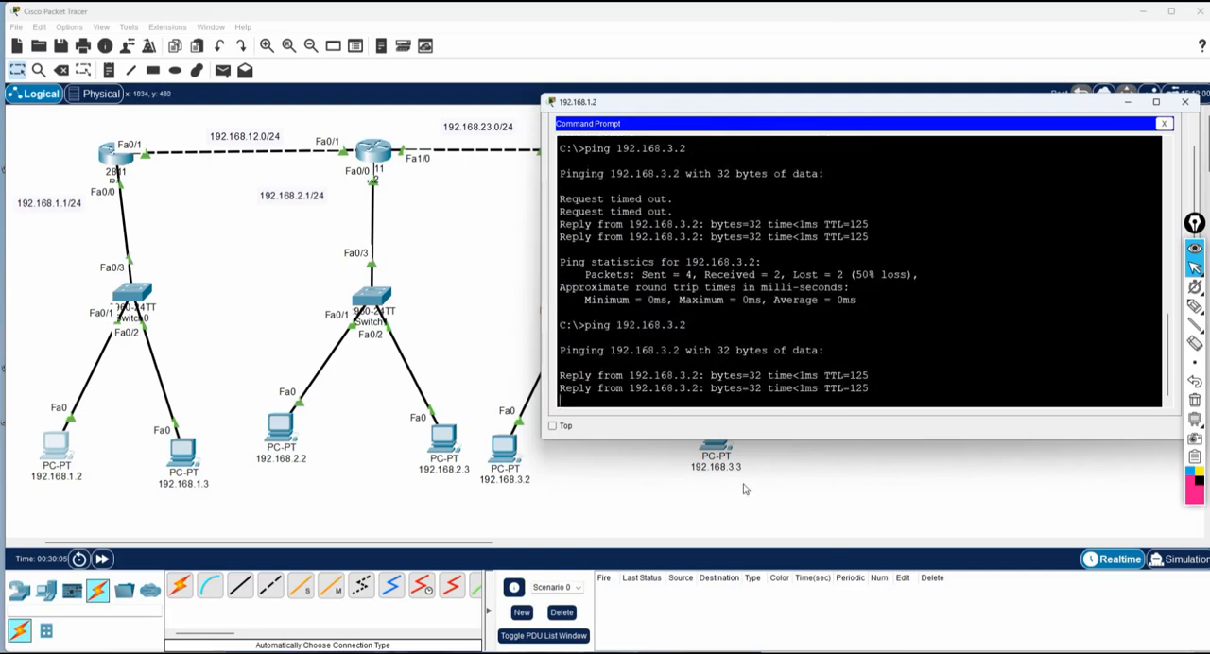
key(Up)
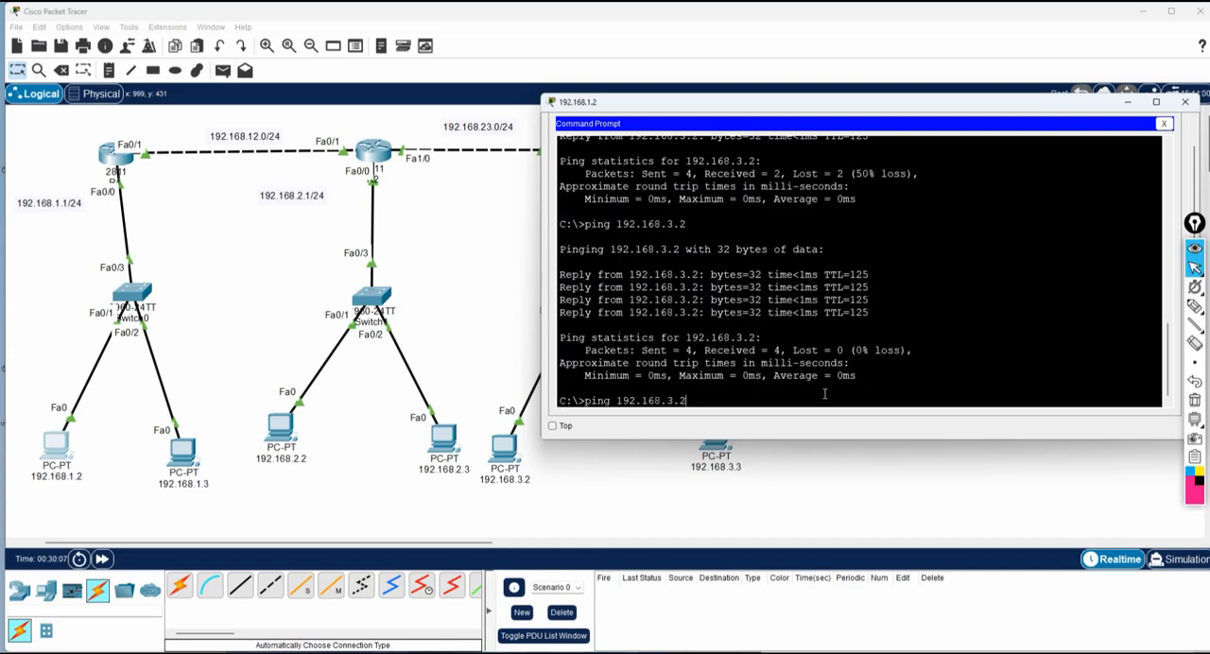
text(3)
key(Return)
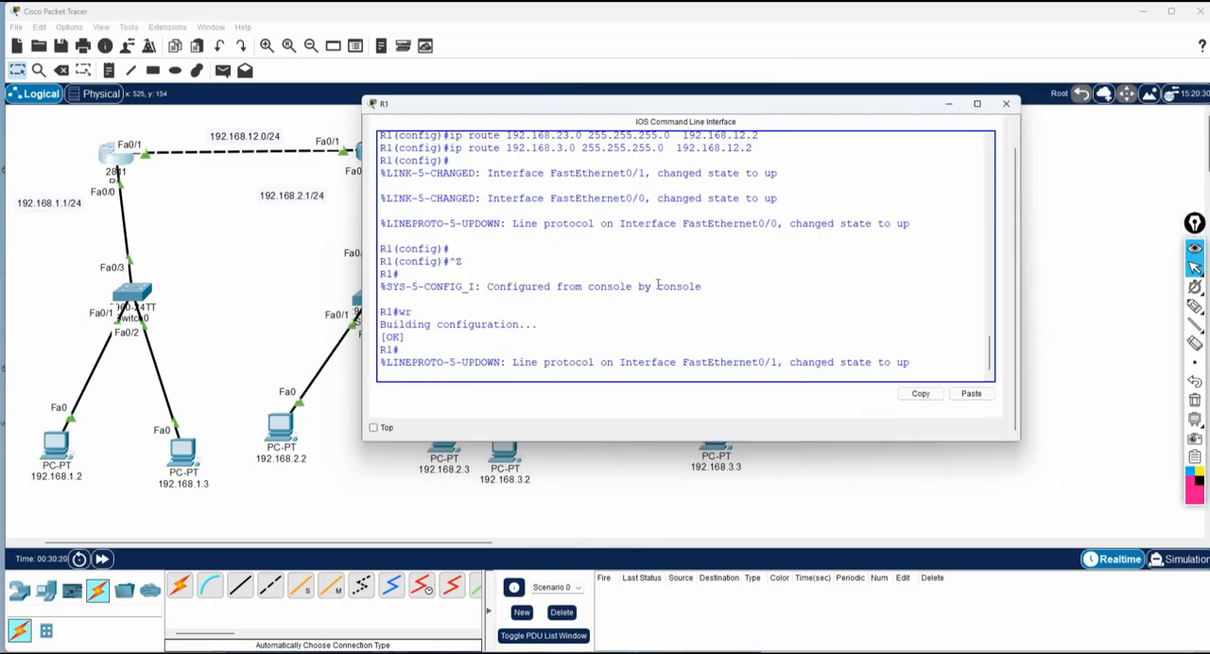
Open R1's command line and show its routing table with sh ip route.
key(Return)
key(Return)
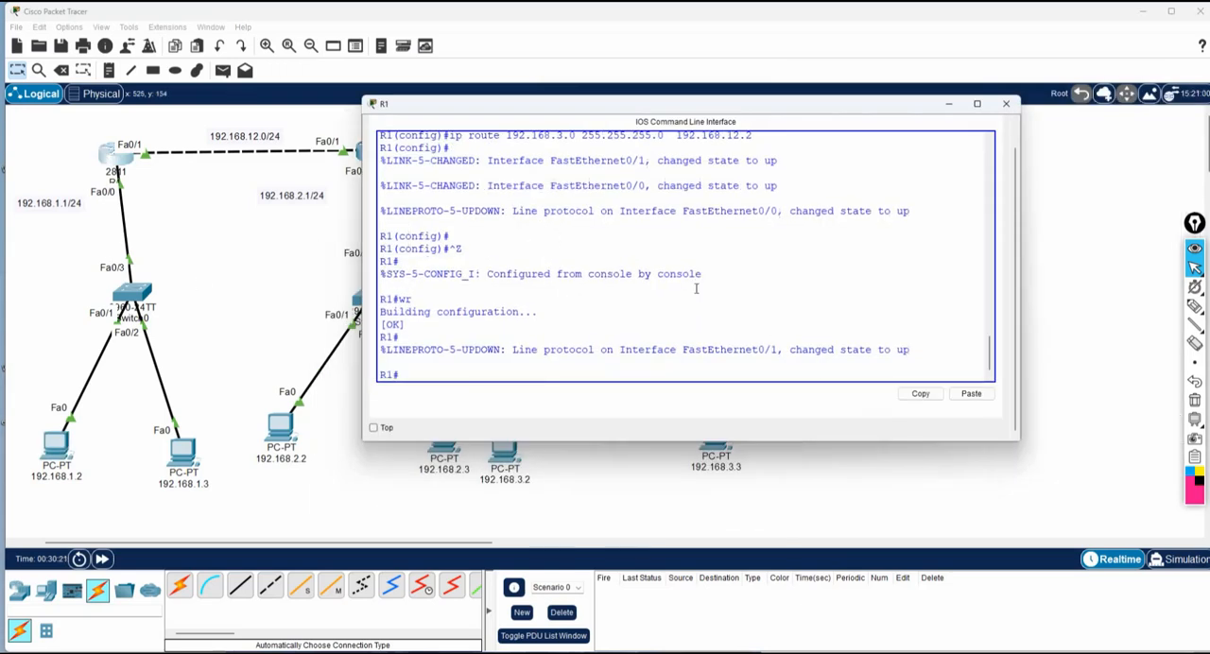
text(sh i)
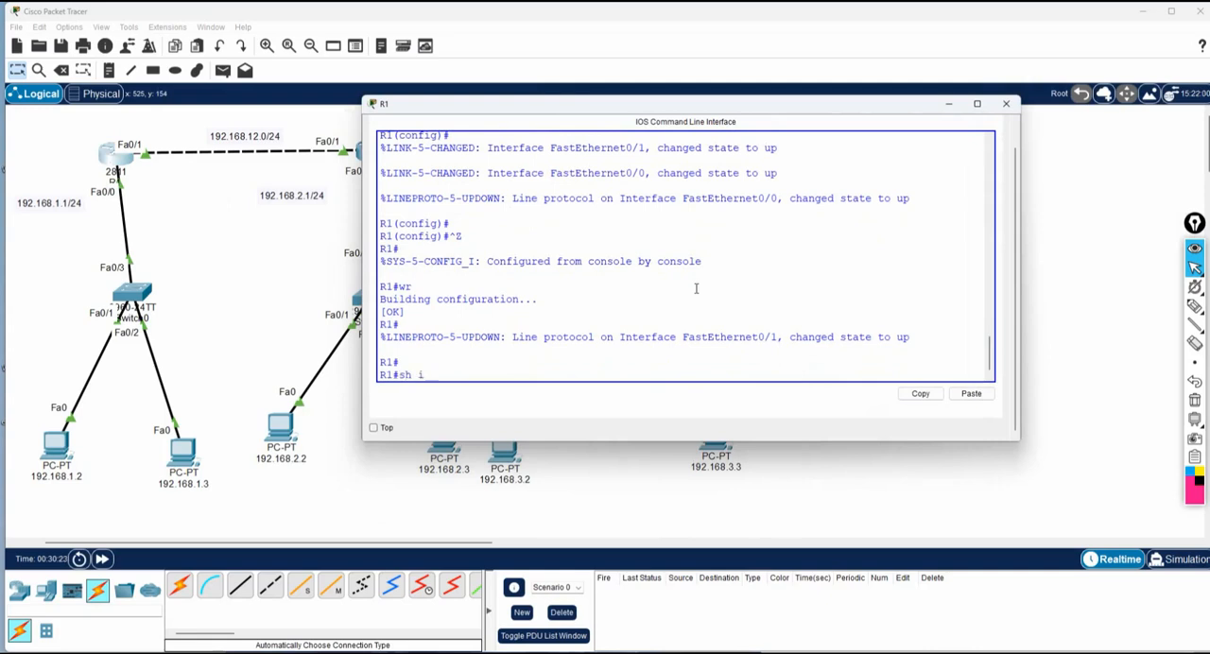
text(p route)
key(Return)
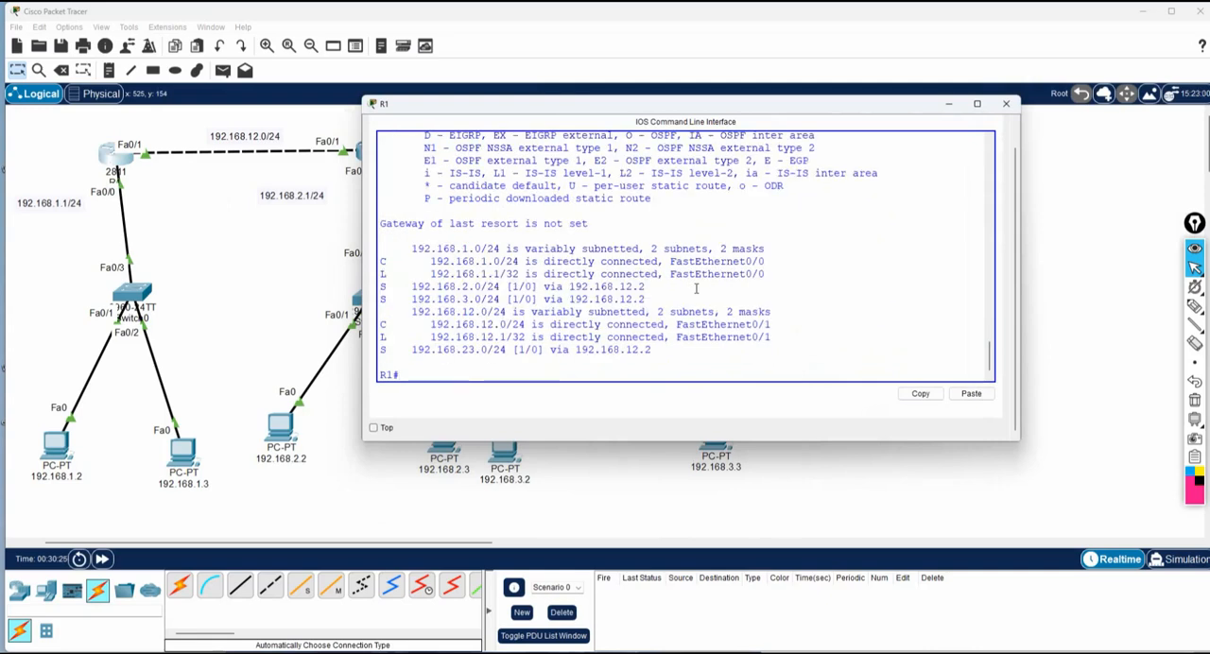
Examine the static code in R1's routing table legend and the destination and next hop of the 192.168.2.0/24 route.
drag(390, 299, 301, 335)
scroll(532, 142, up, 1)
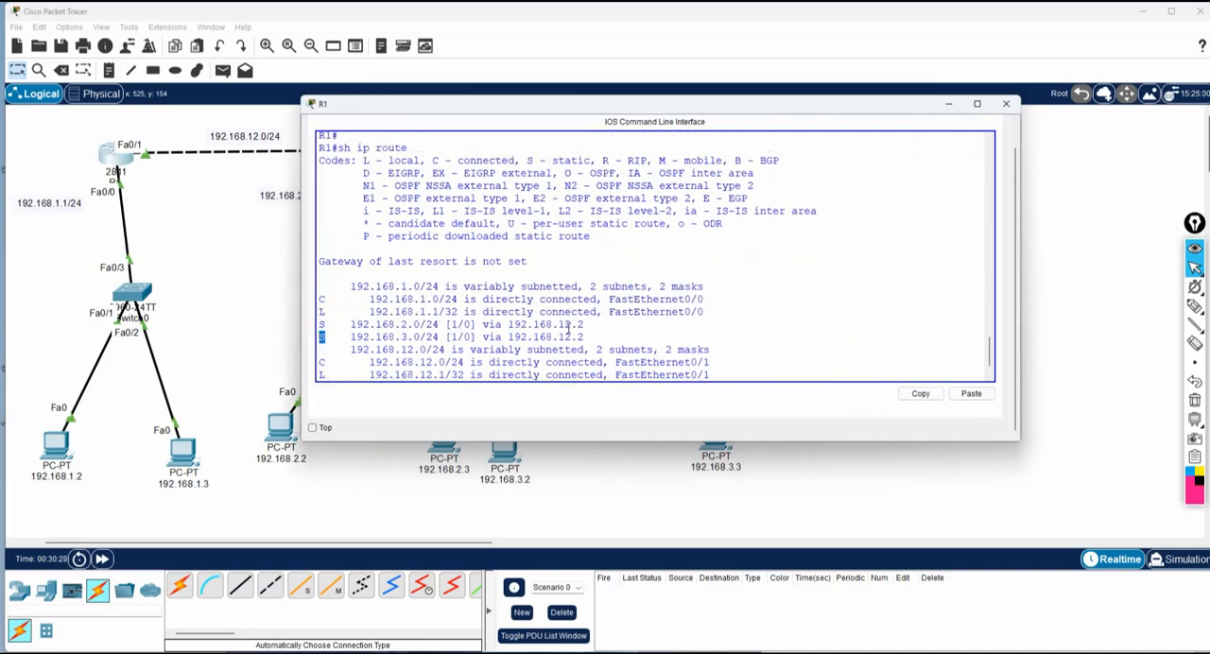
drag(528, 160, 591, 161)
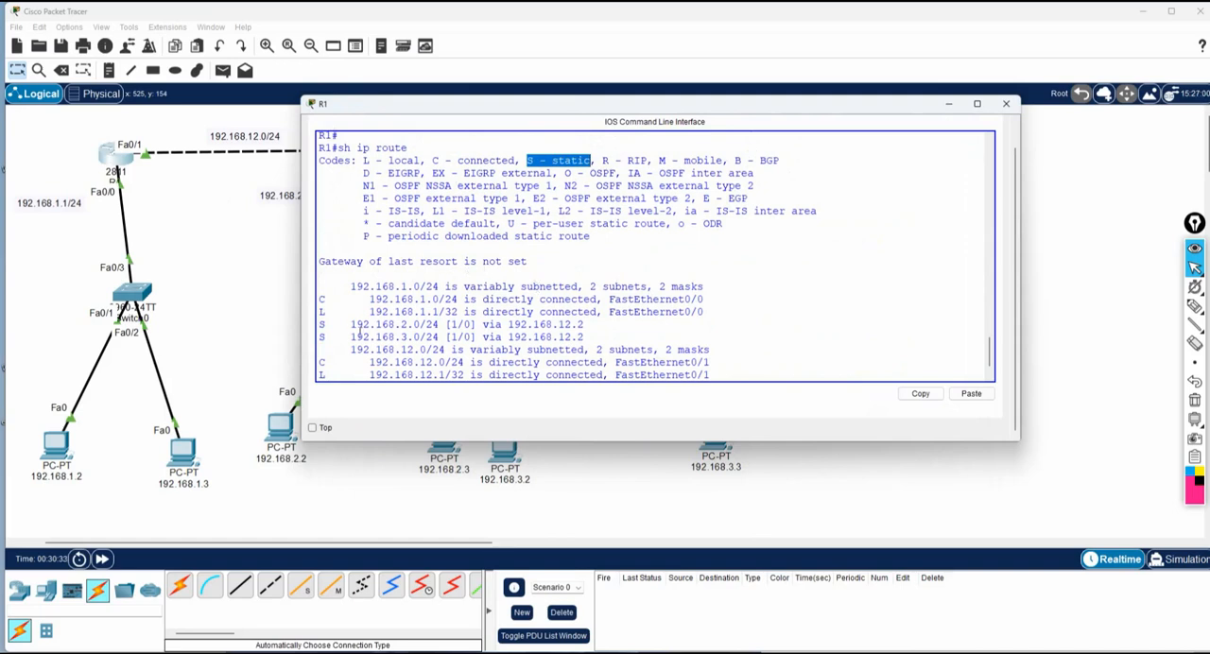
drag(351, 325, 417, 324)
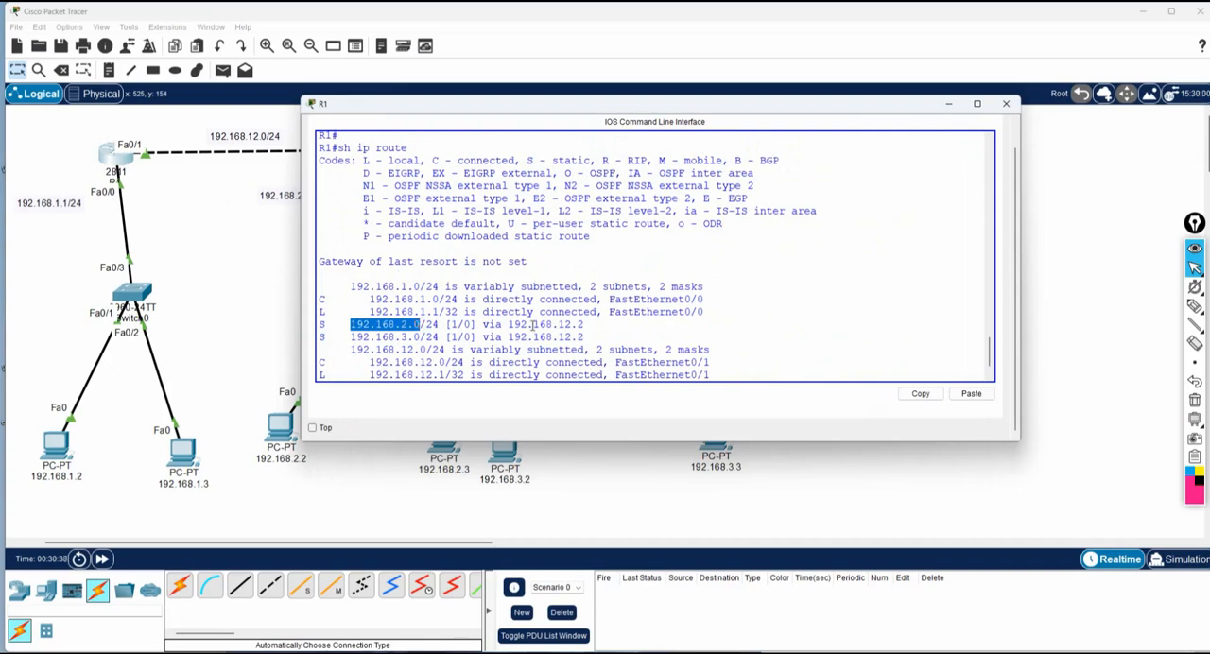
drag(507, 325, 590, 324)
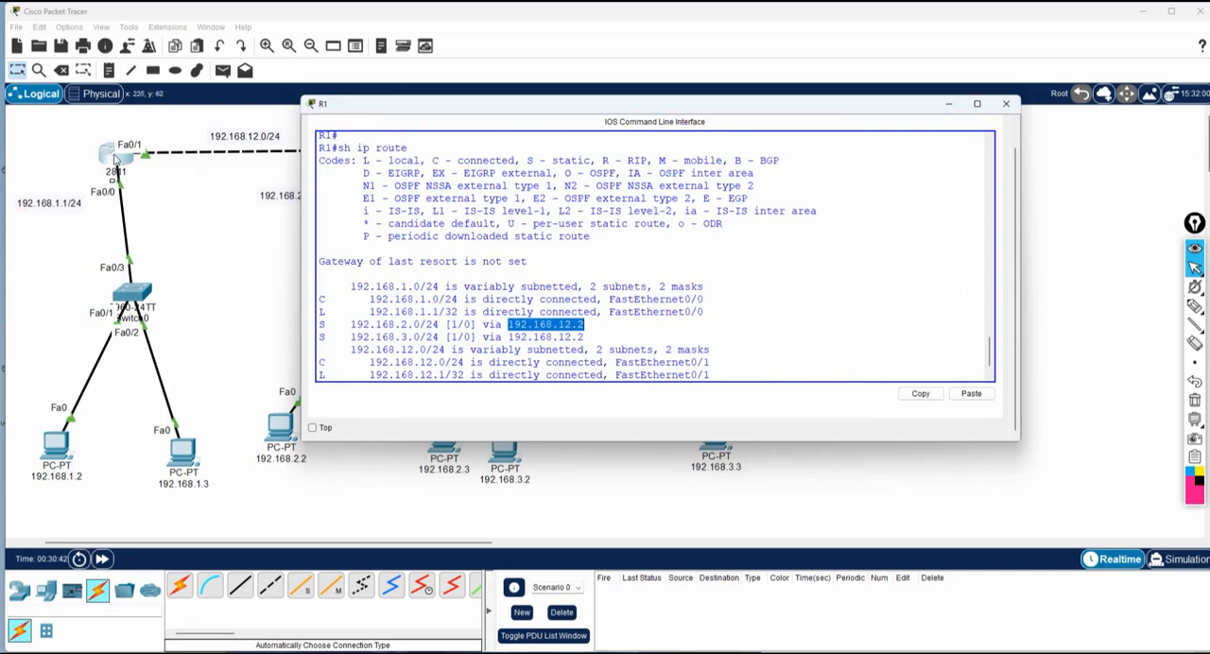
scroll(515, 303, down, 1)
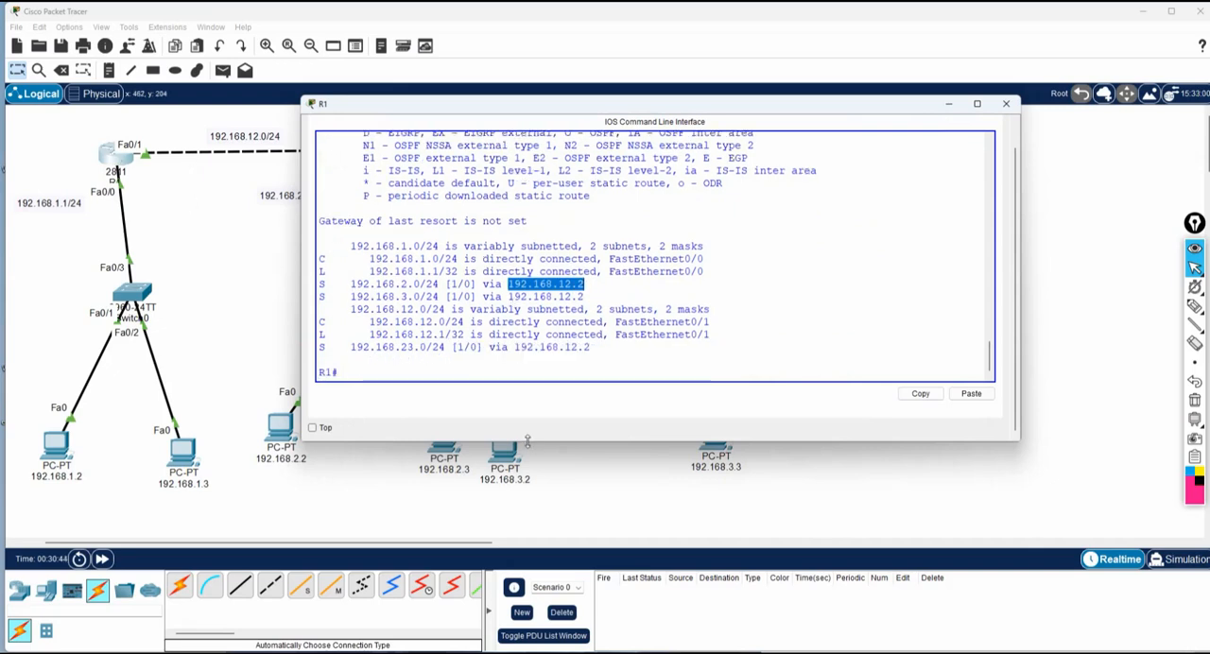
drag(531, 441, 543, 526)
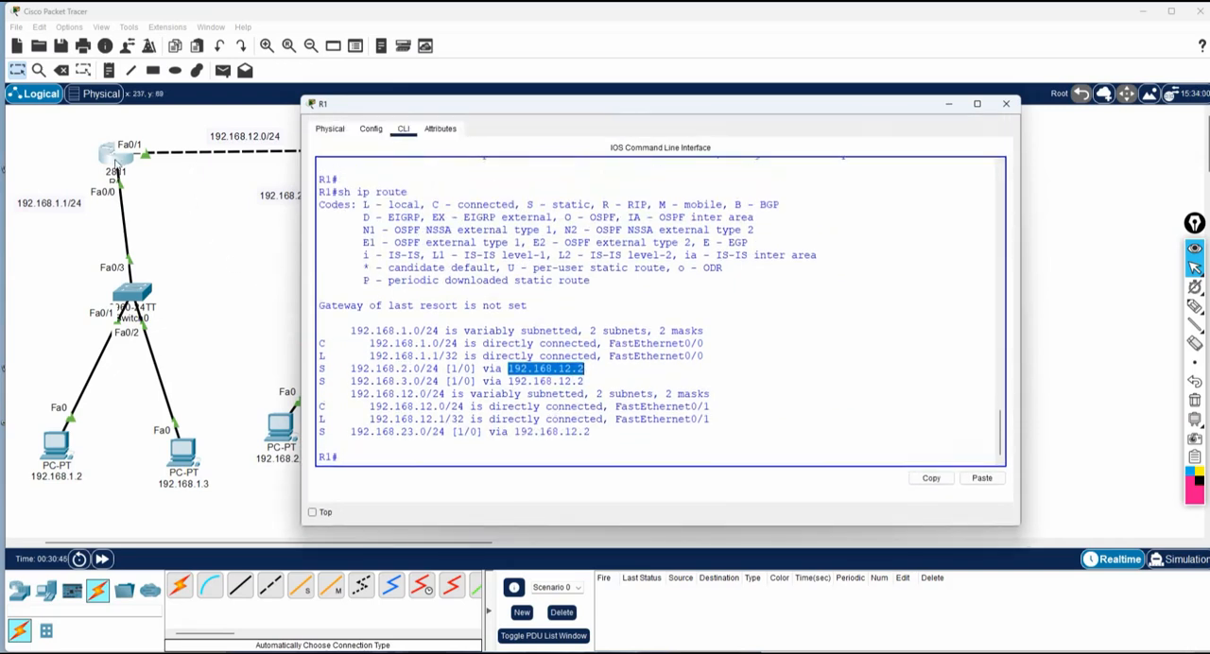
Compare R1's static routes to 192.168.2.0/24, 192.168.3.0/24 and 192.168.23.0/24 and their next hops with the topology.
drag(490, 106, 642, 219)
mouse_move(498, 483)
mouse_down()
mouse_move(661, 484)
mouse_move(593, 484)
mouse_up()
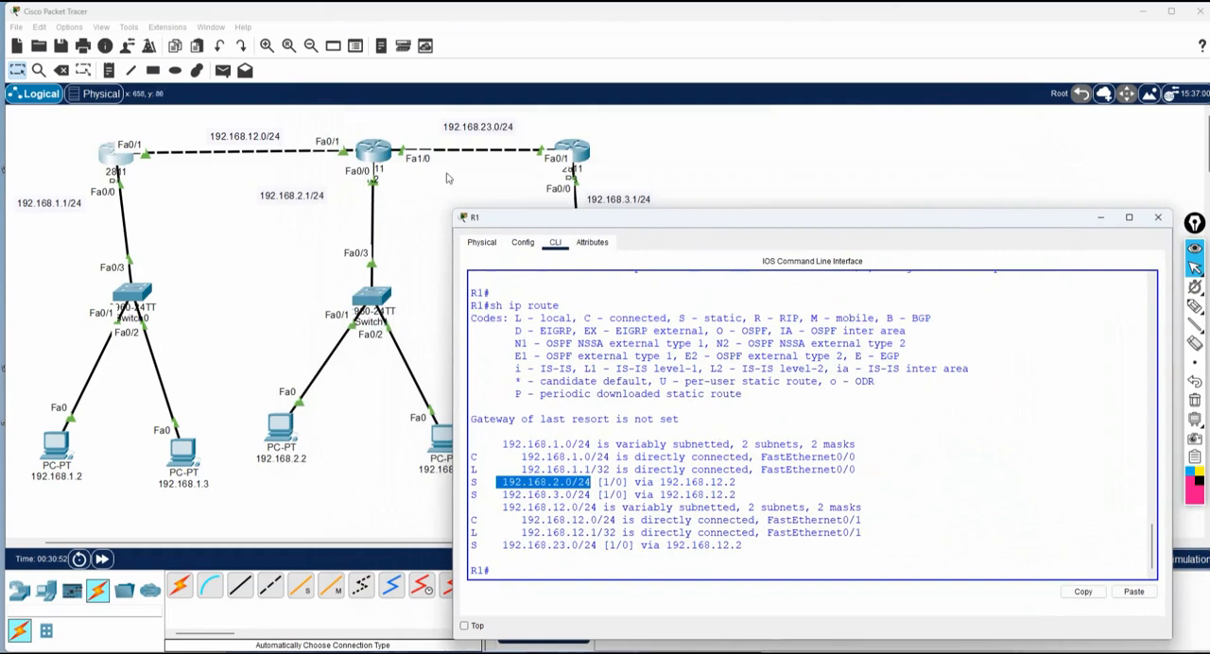
drag(738, 484, 659, 484)
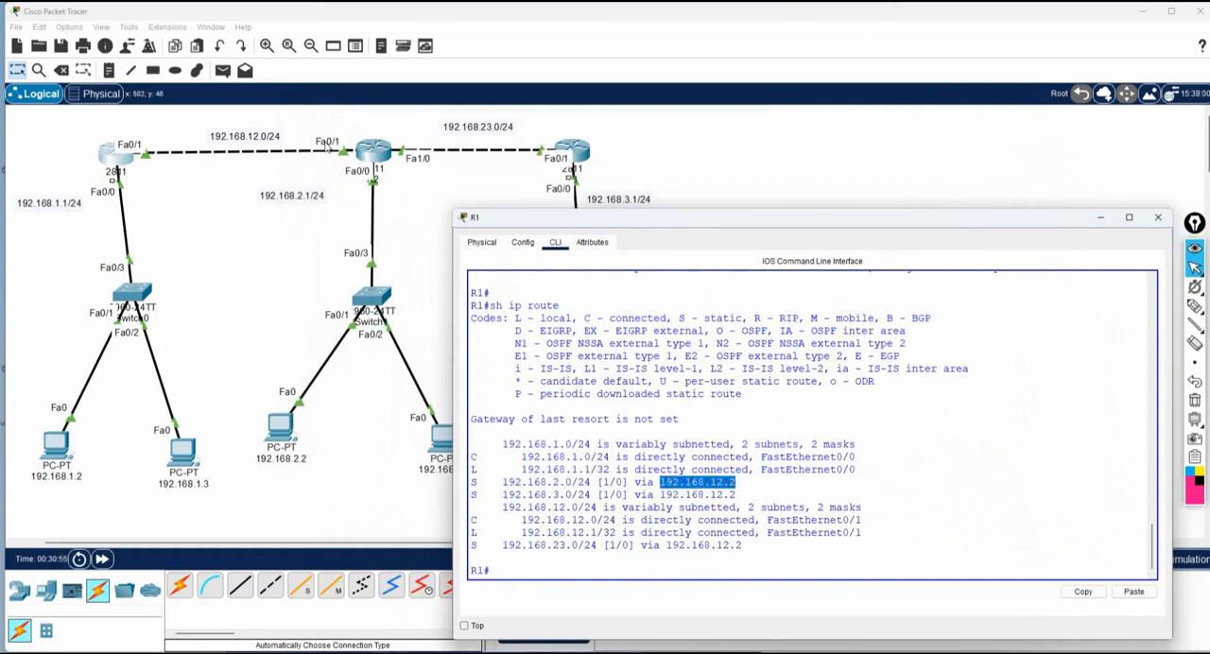
drag(600, 495, 503, 495)
drag(584, 228, 574, 277)
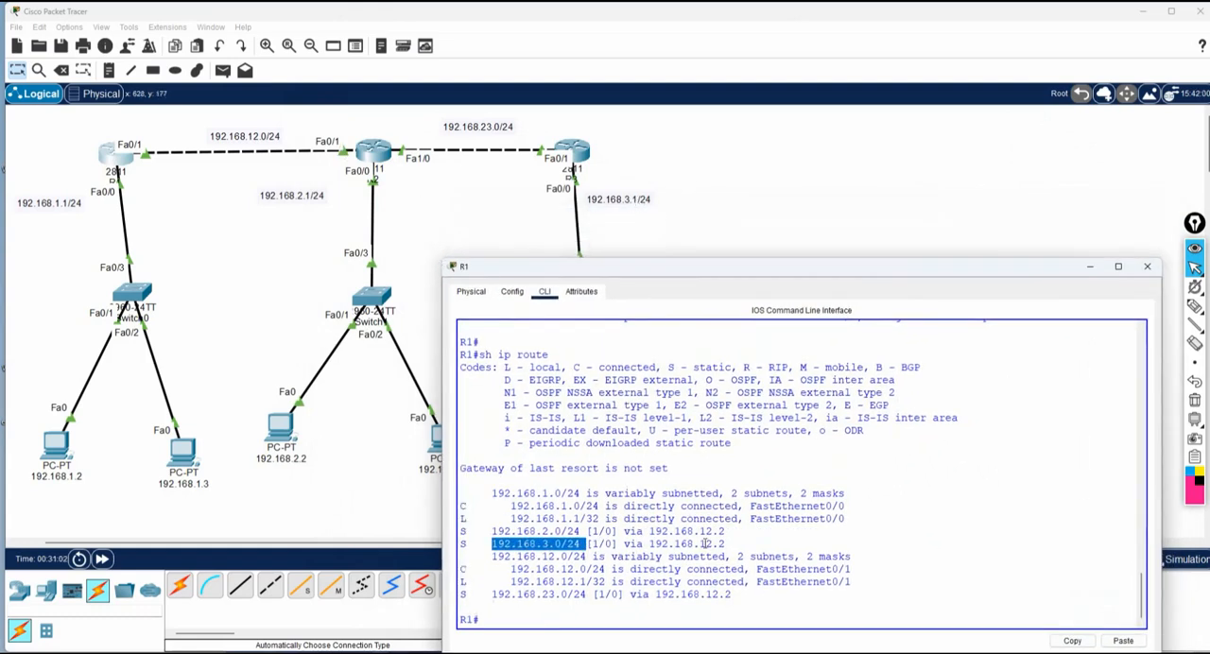
drag(726, 544, 648, 545)
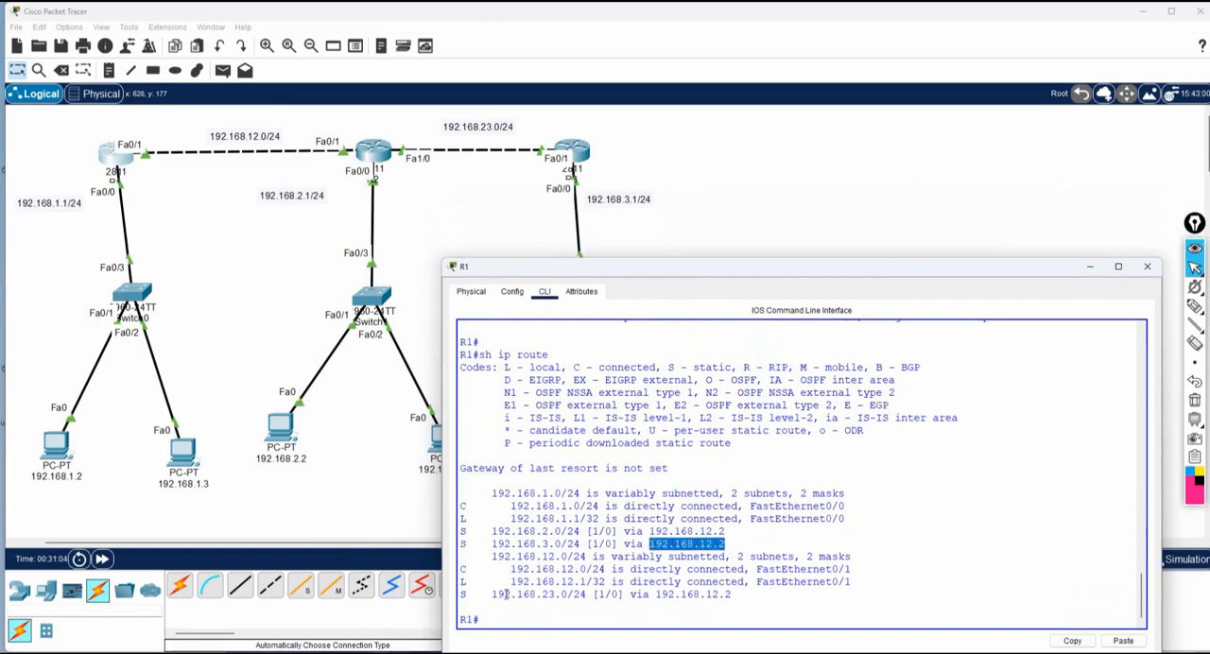
drag(491, 595, 557, 595)
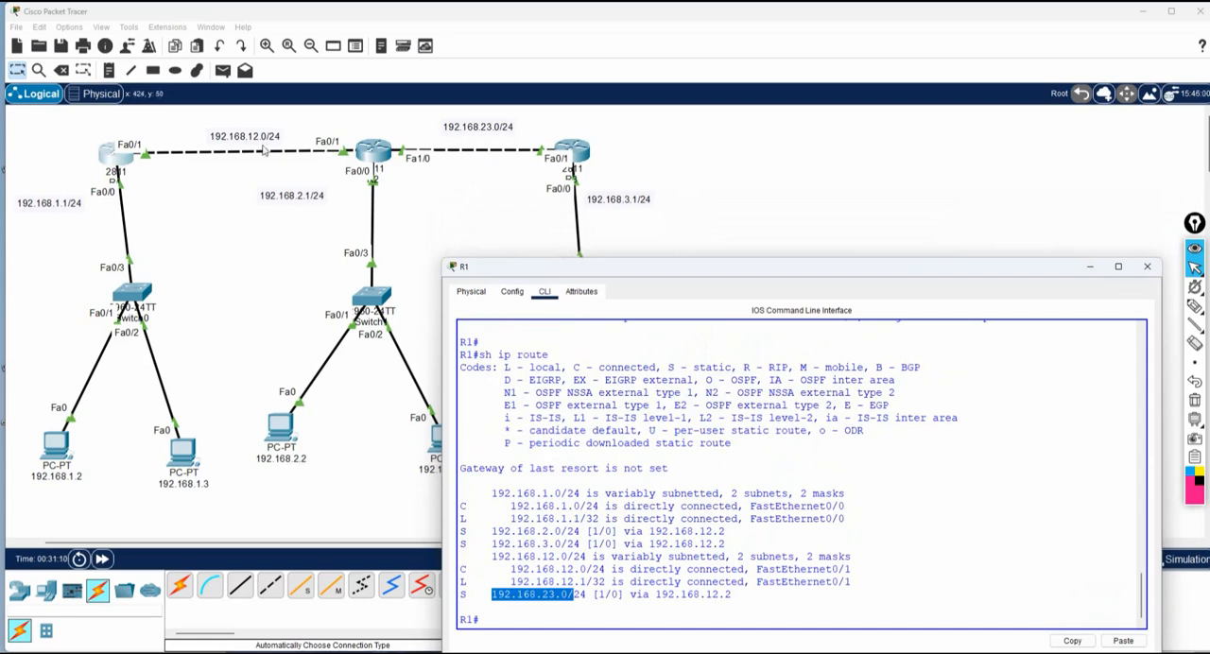
drag(733, 594, 655, 595)
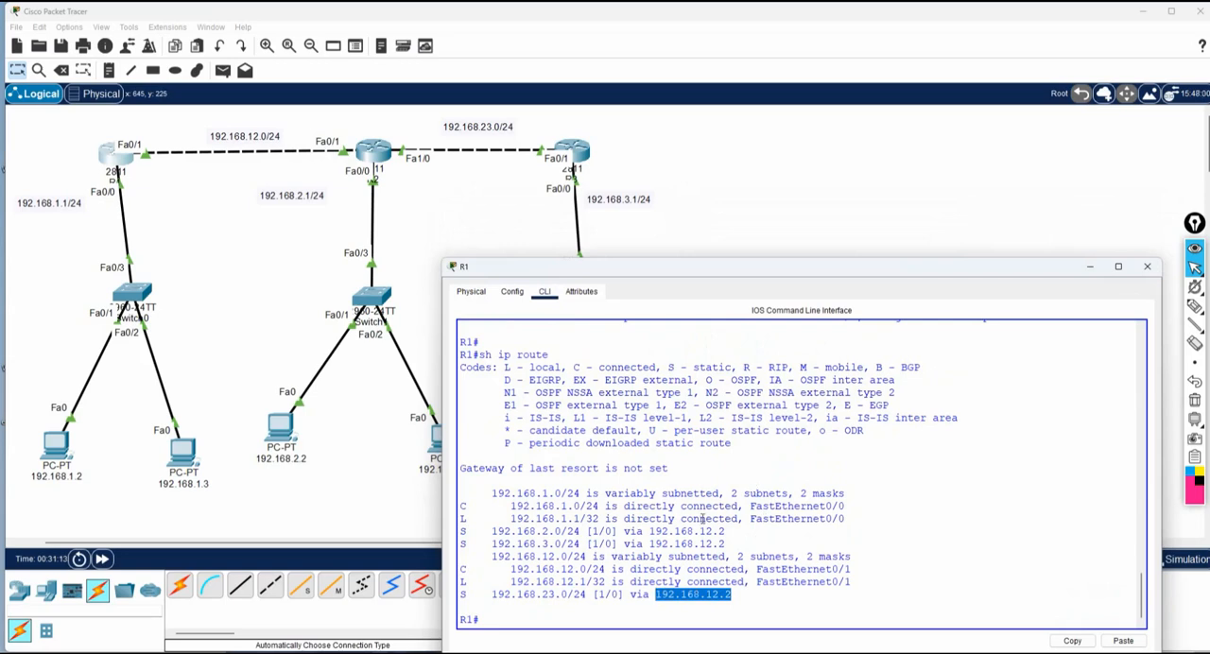
Show R2's routing table with sh ip route and examine its static routes to 192.168.1.0/24 and 192.168.3.0/24.
click(381, 153)
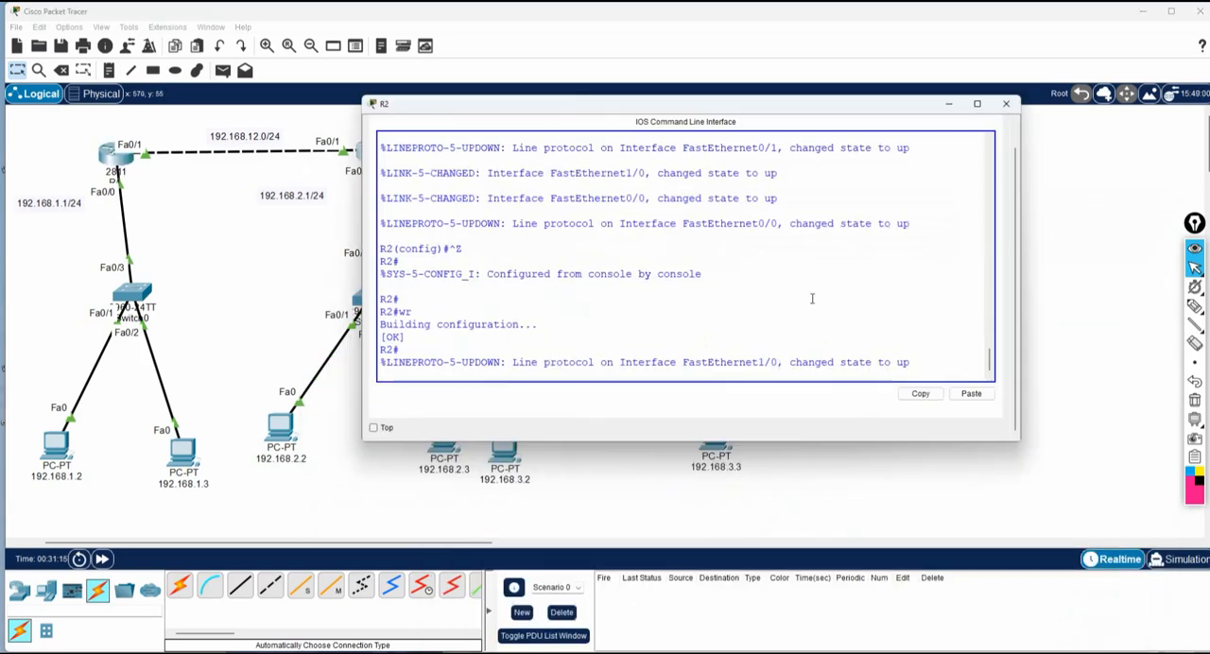
key(Return)
text(s)
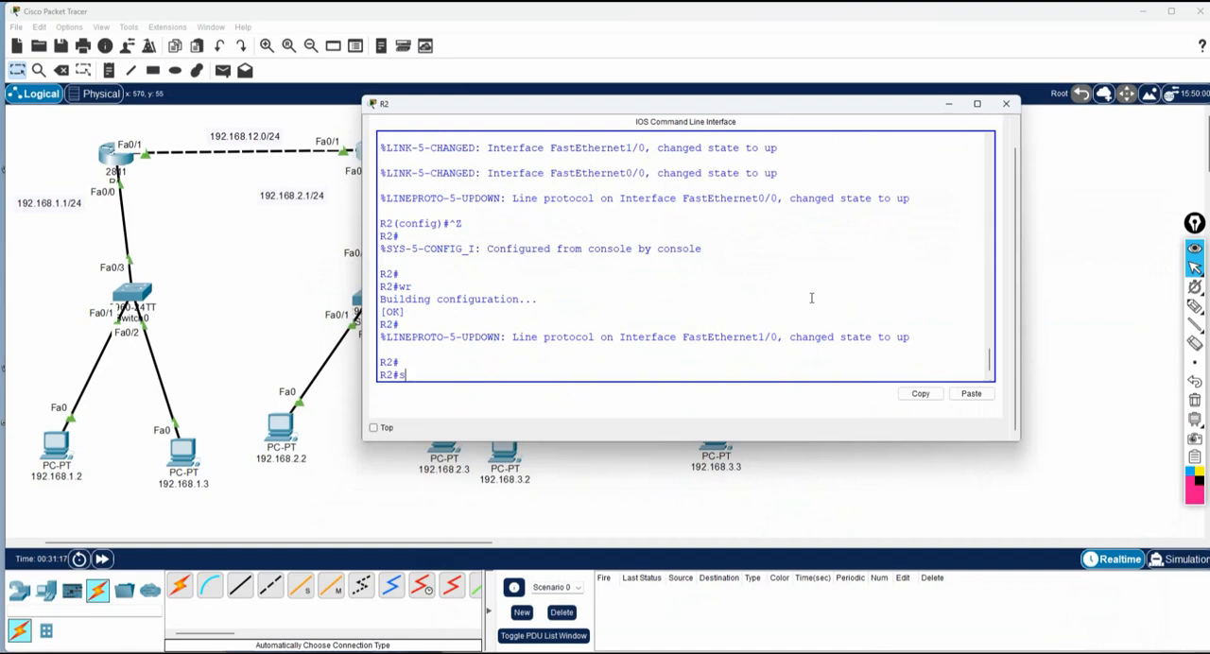
text(h ip route)
key(Return)
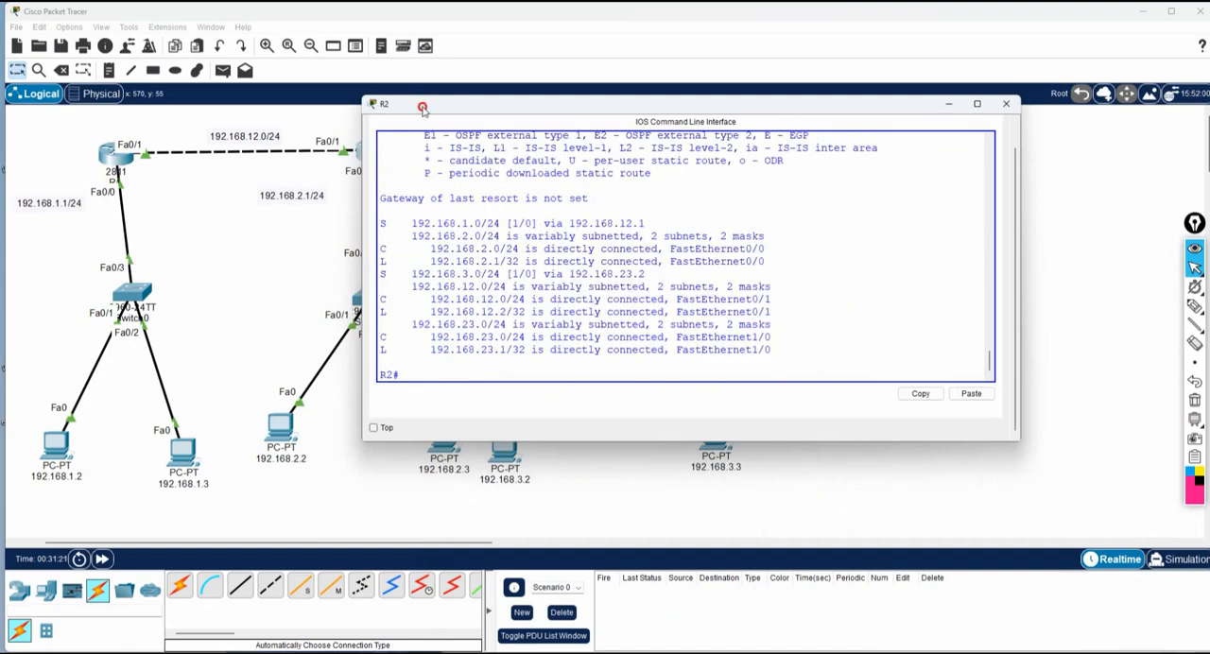
drag(423, 109, 447, 281)
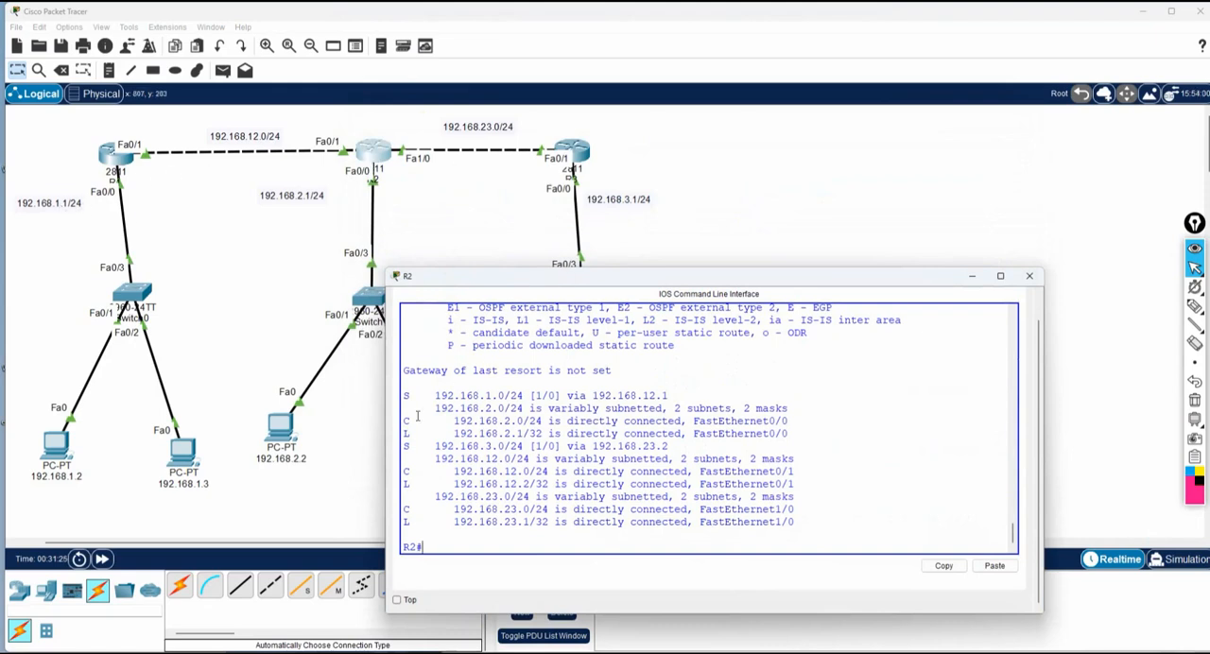
drag(405, 397, 701, 393)
drag(400, 448, 680, 444)
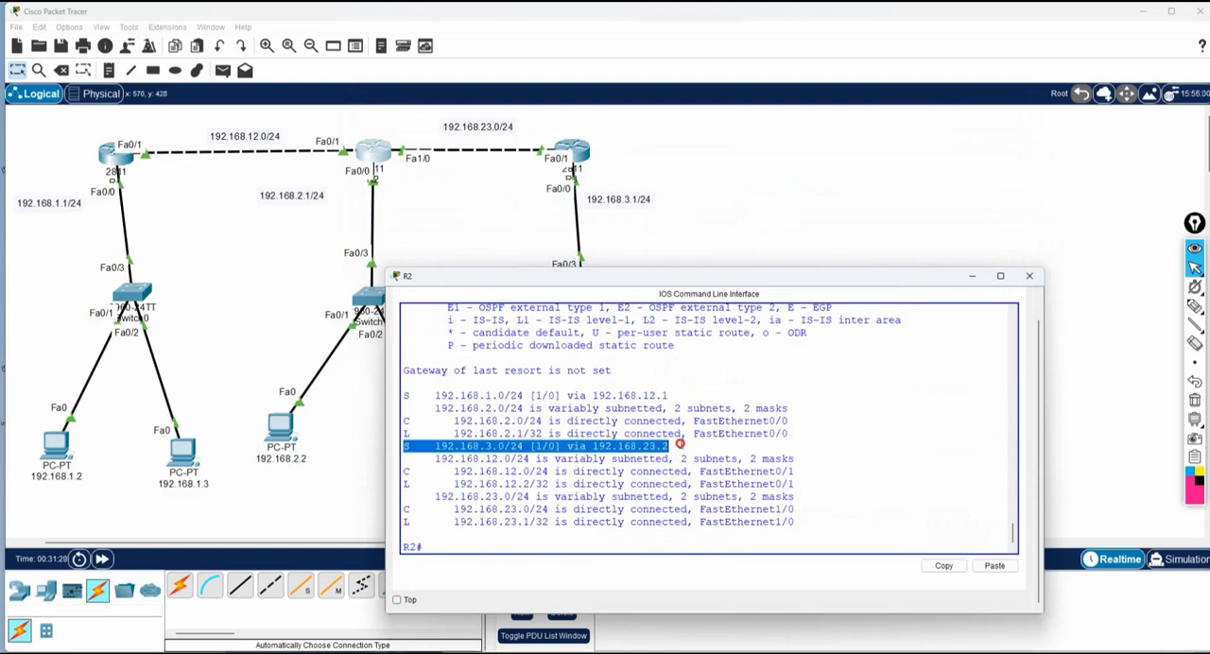
Show R3's routing table with sh ip route and examine its static route to 192.168.1.0/24 beside the topology.
click(576, 154)
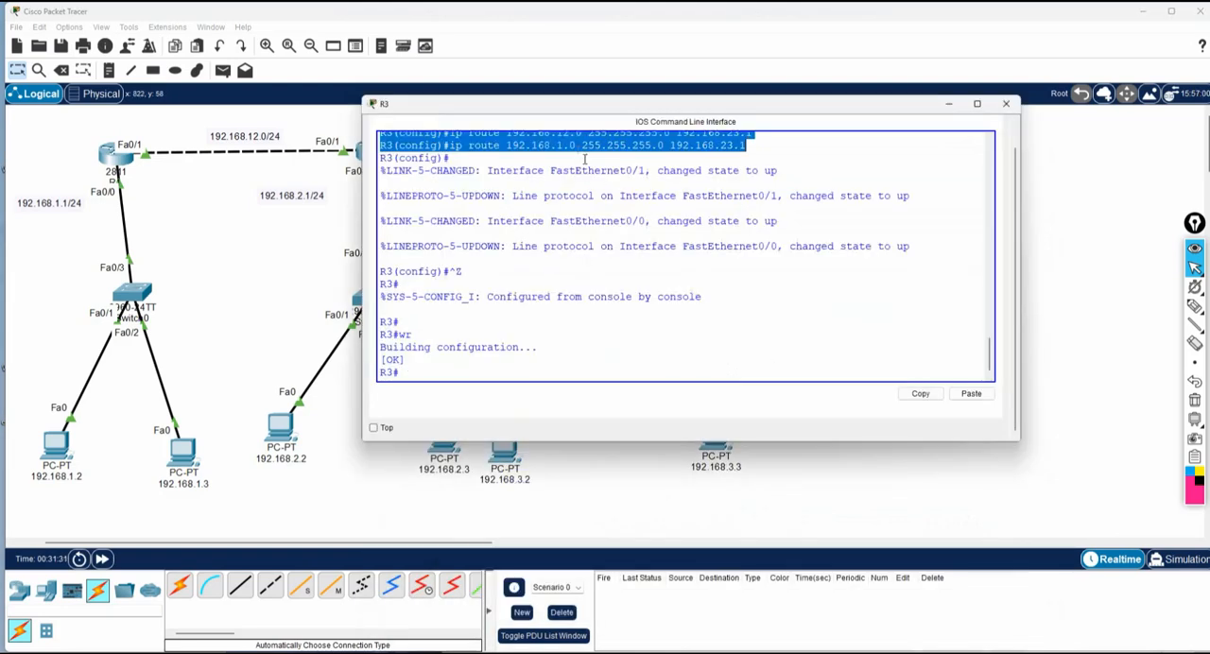
text(sh i)
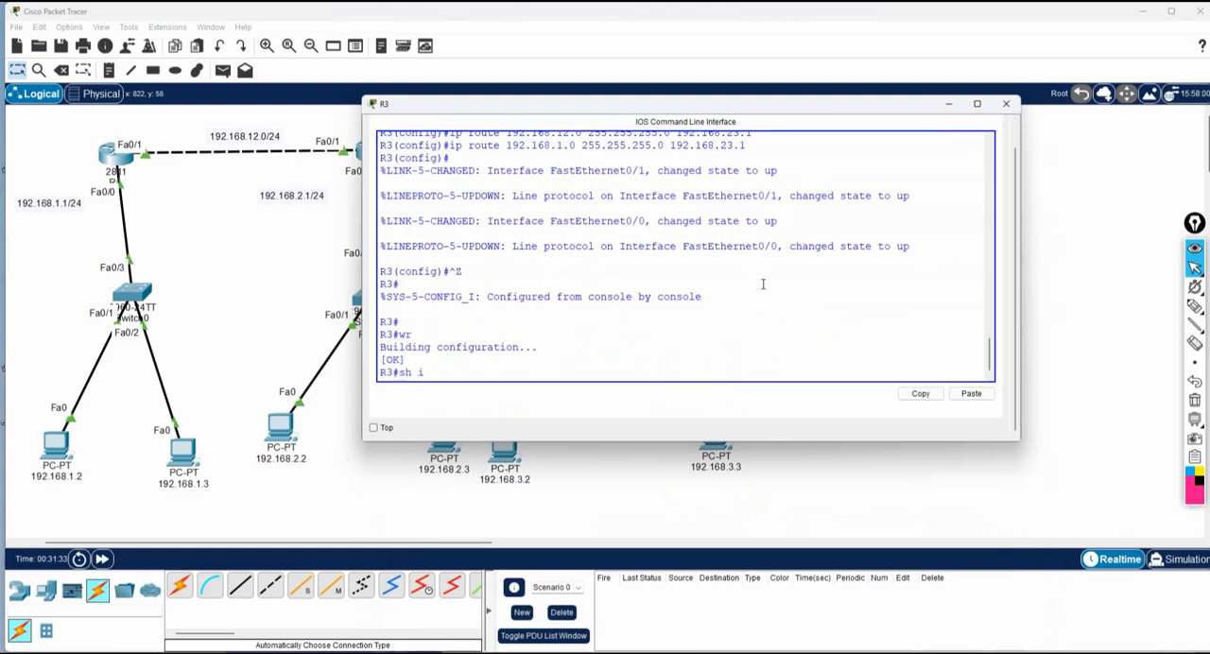
text(p route)
key(Return)
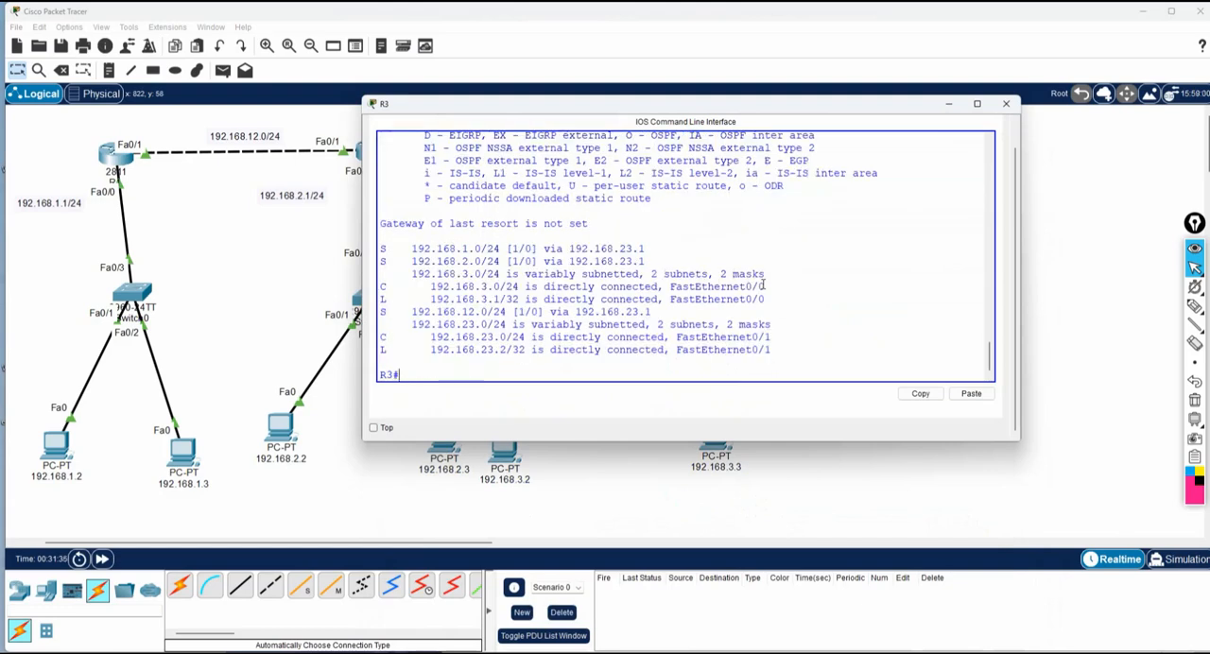
drag(381, 248, 669, 252)
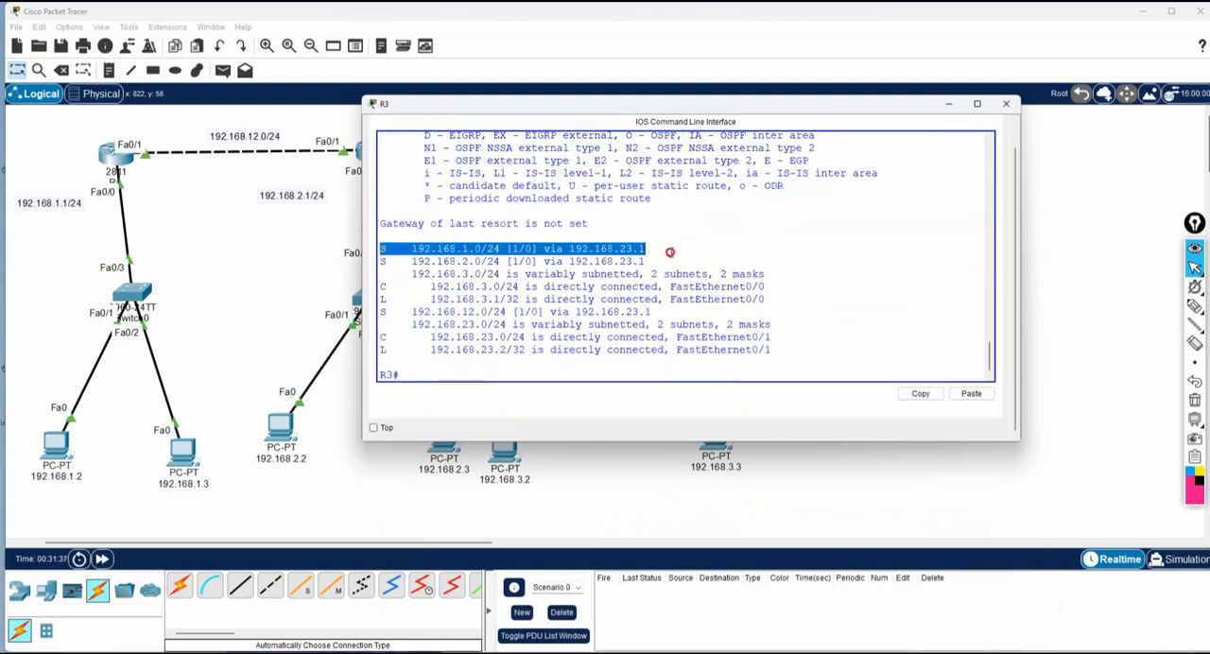
drag(579, 104, 698, 287)
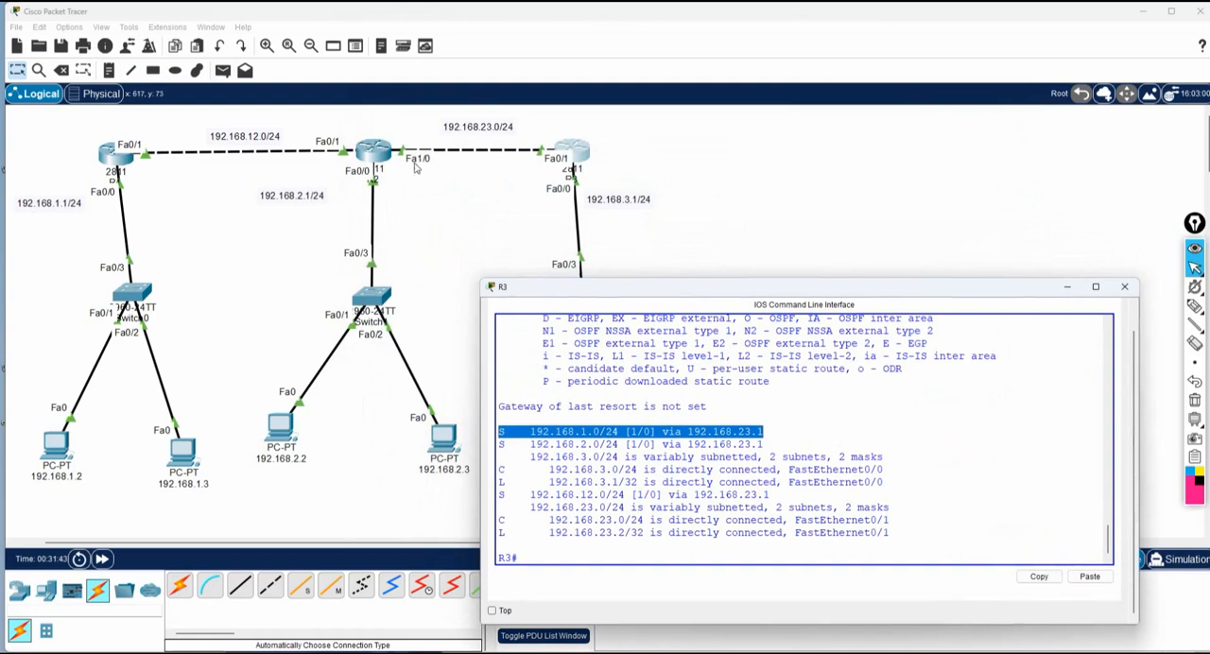
Examine the next hops of R3's static routes to 192.168.1.0/24, 192.168.2.0/24 and 192.168.12.0/24, and return to the topology.
click(773, 434)
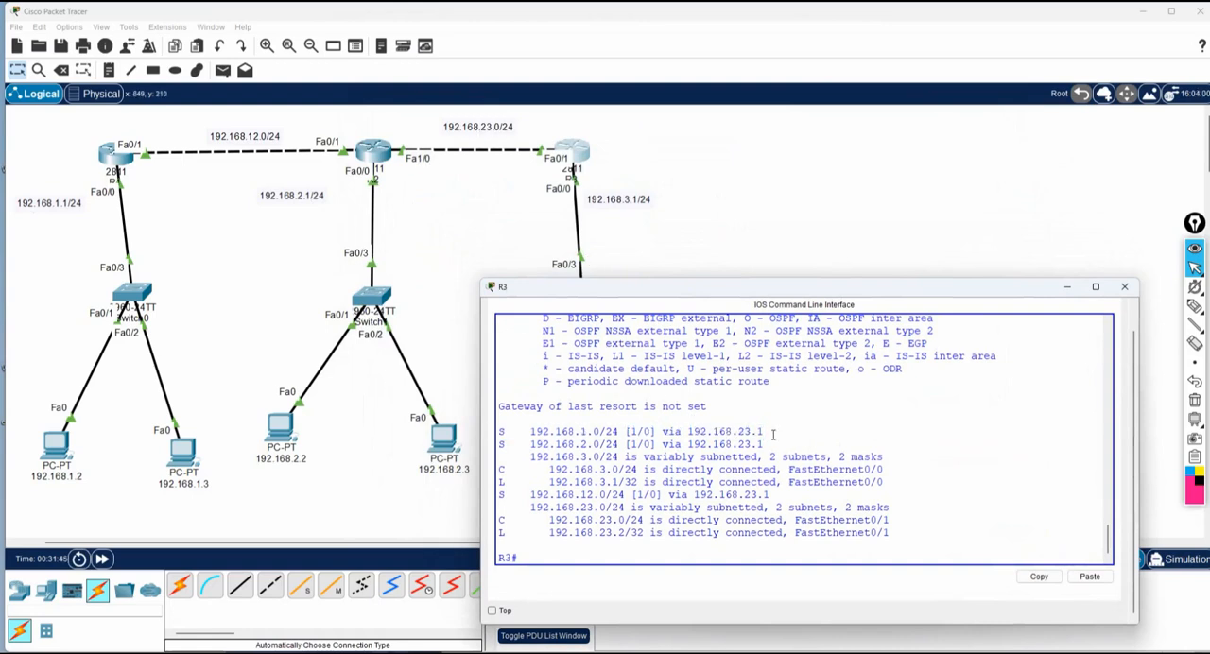
drag(773, 434, 687, 434)
click(767, 443)
drag(767, 444, 687, 444)
click(774, 494)
drag(774, 494, 691, 495)
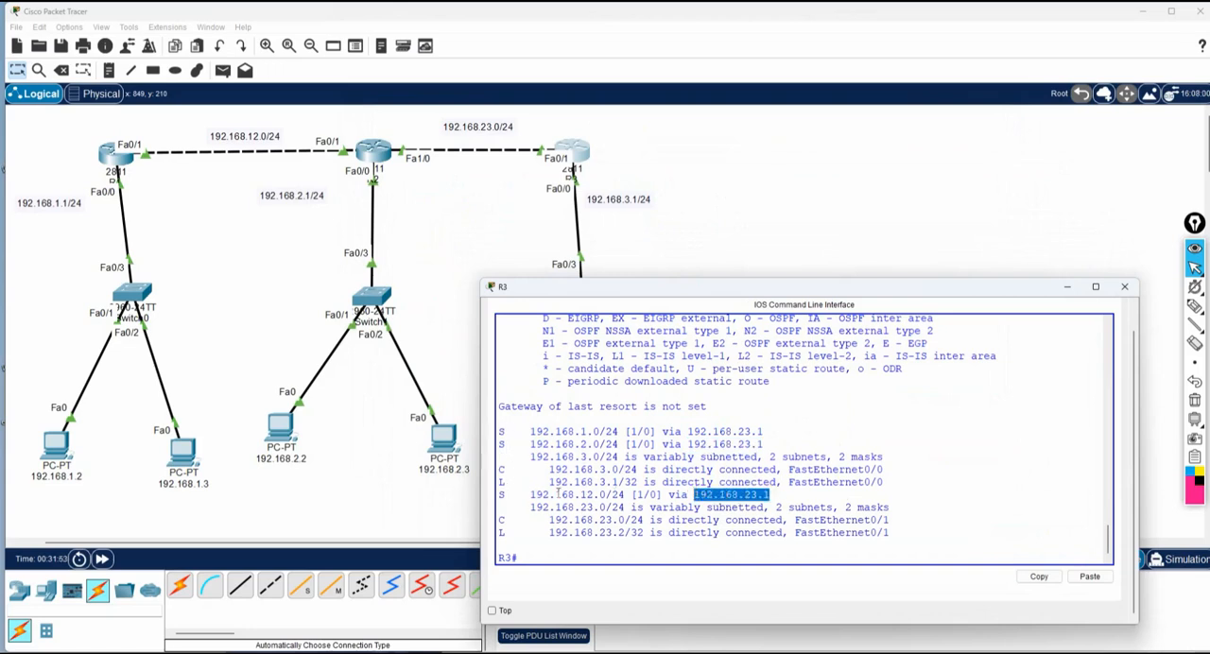
drag(529, 497, 781, 498)
drag(529, 443, 620, 445)
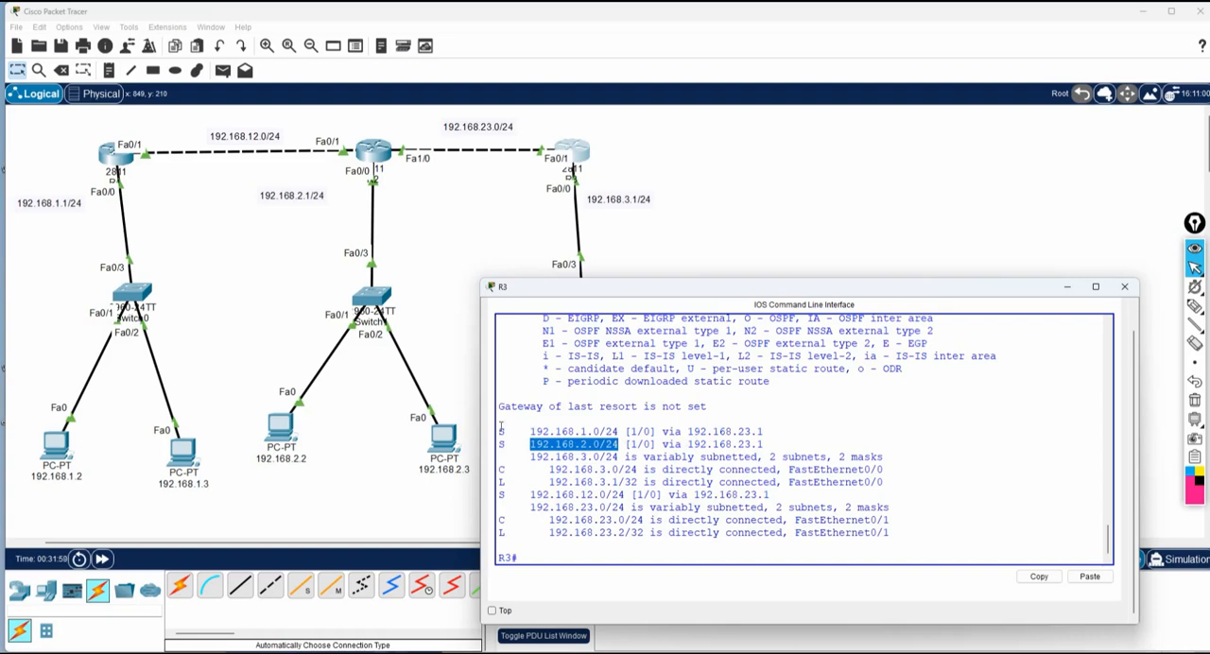
drag(530, 430, 621, 432)
drag(764, 432, 713, 434)
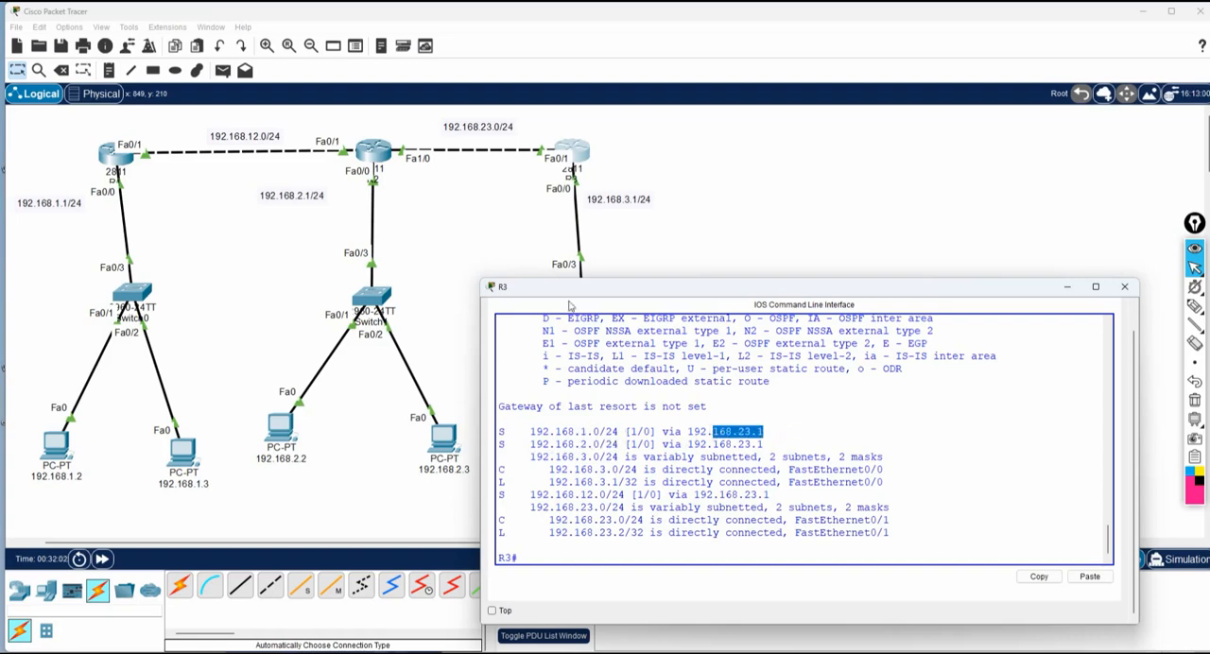
click(518, 249)
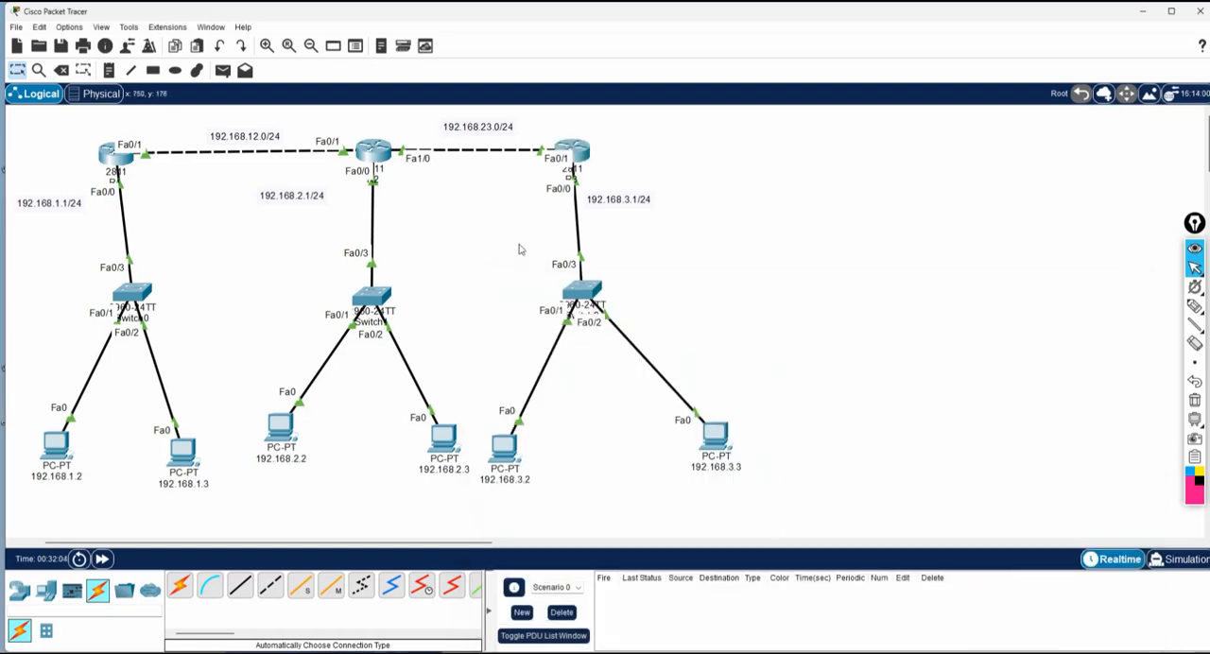